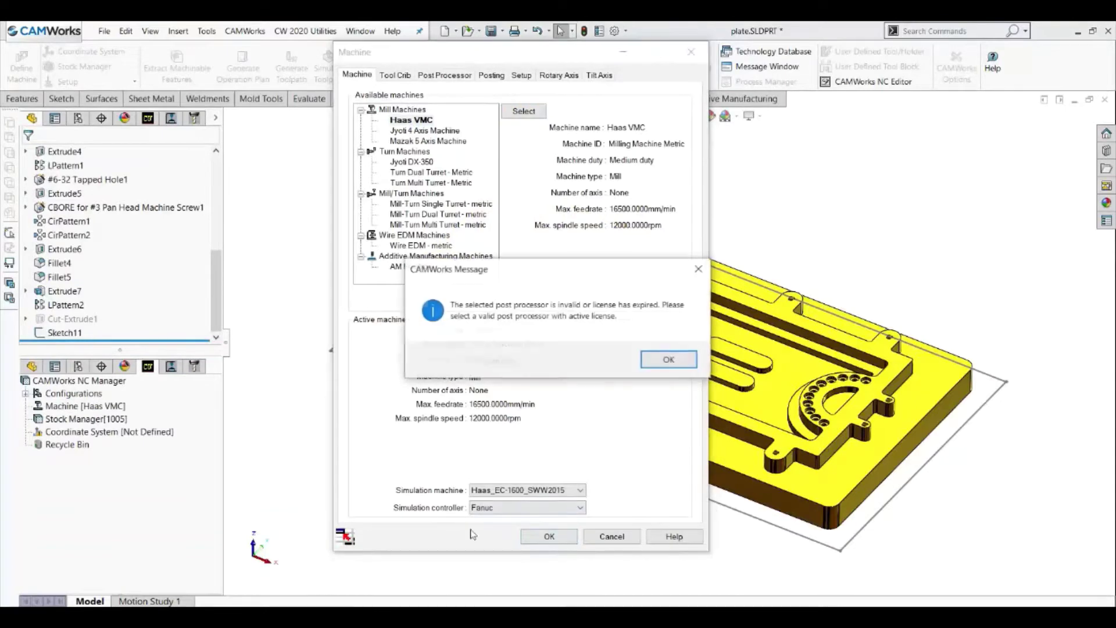
Dismiss the post processor message and define the stock as a 30 mm blind extrusion of Sketch11.
click(669, 359)
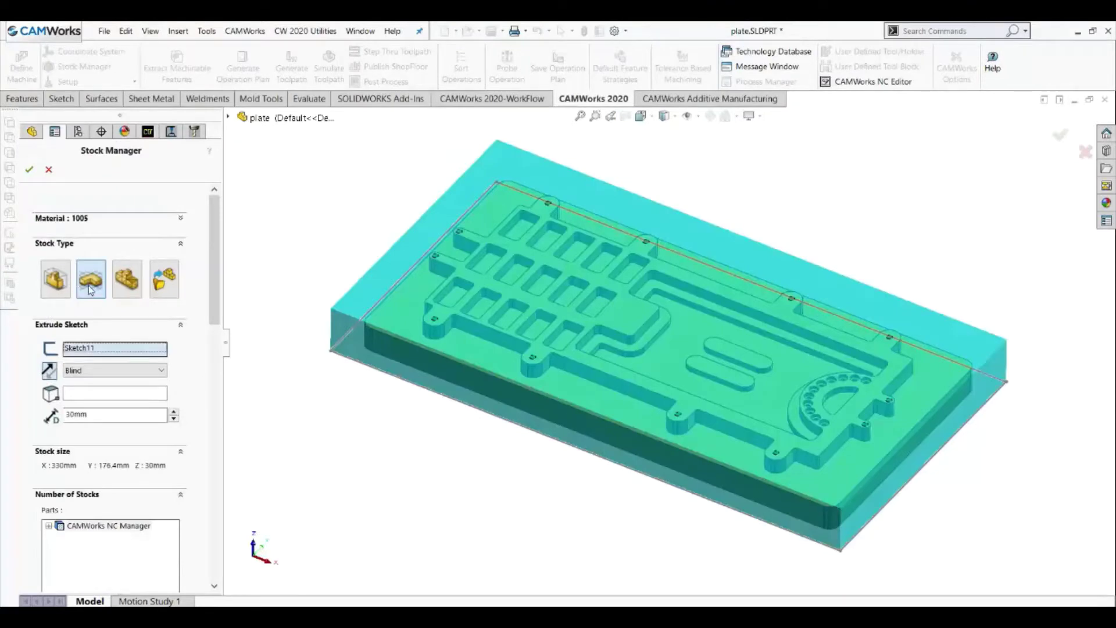
click(348, 362)
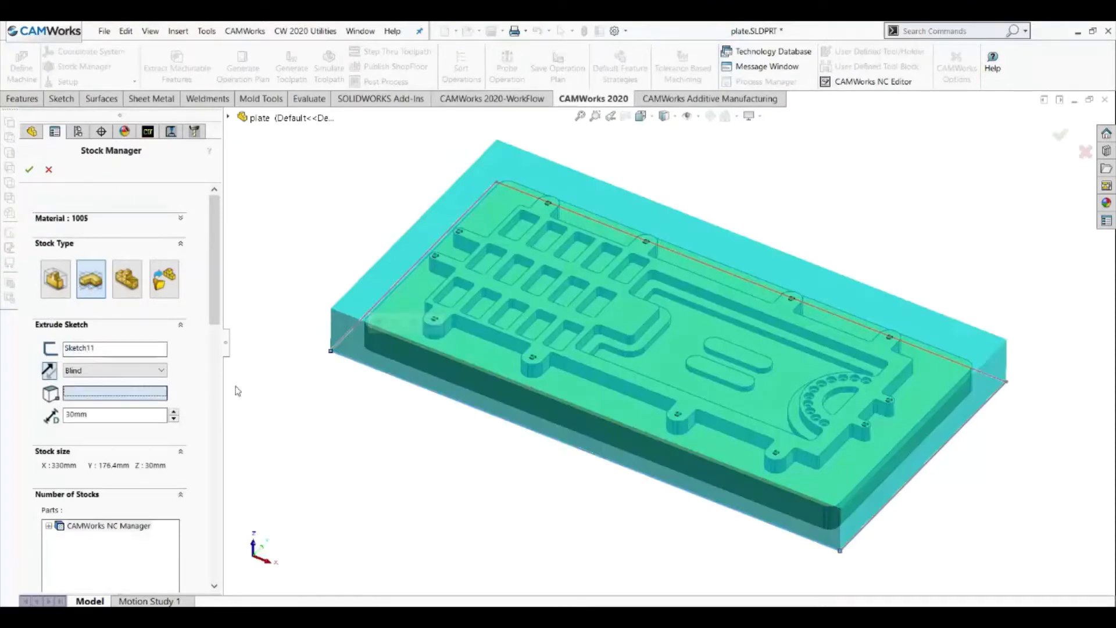
click(29, 169)
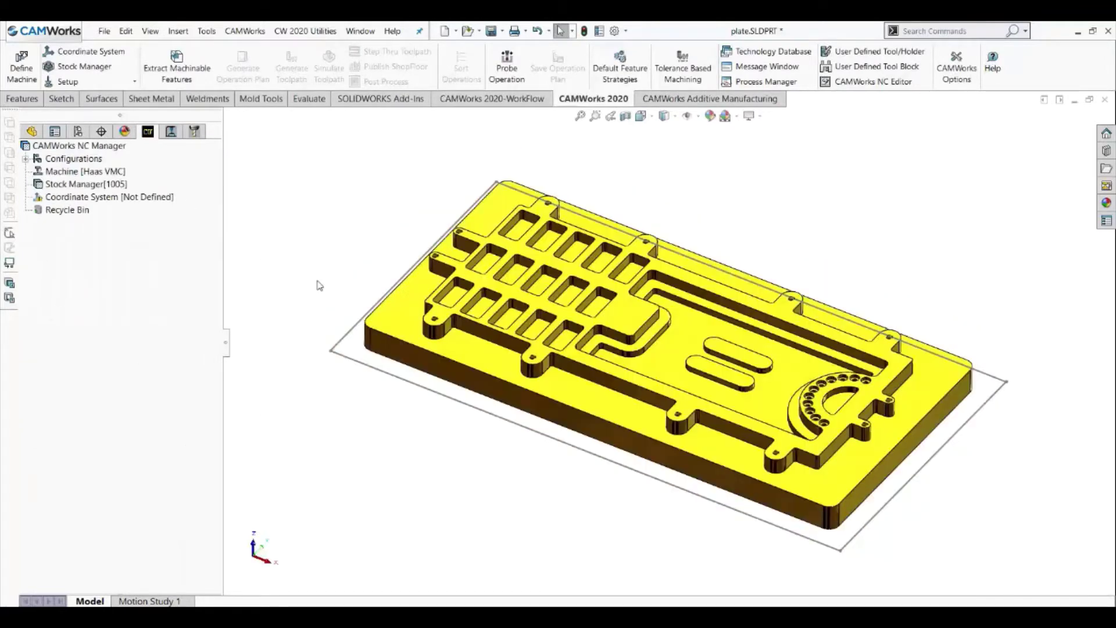
Start a mill setup, use the plate's raised top face as its entity and reverse the setup direction to Z -1.
mouse_move(317, 281)
middle_down()
mouse_move(305, 246)
mouse_move(314, 289)
mouse_move(311, 274)
middle_up()
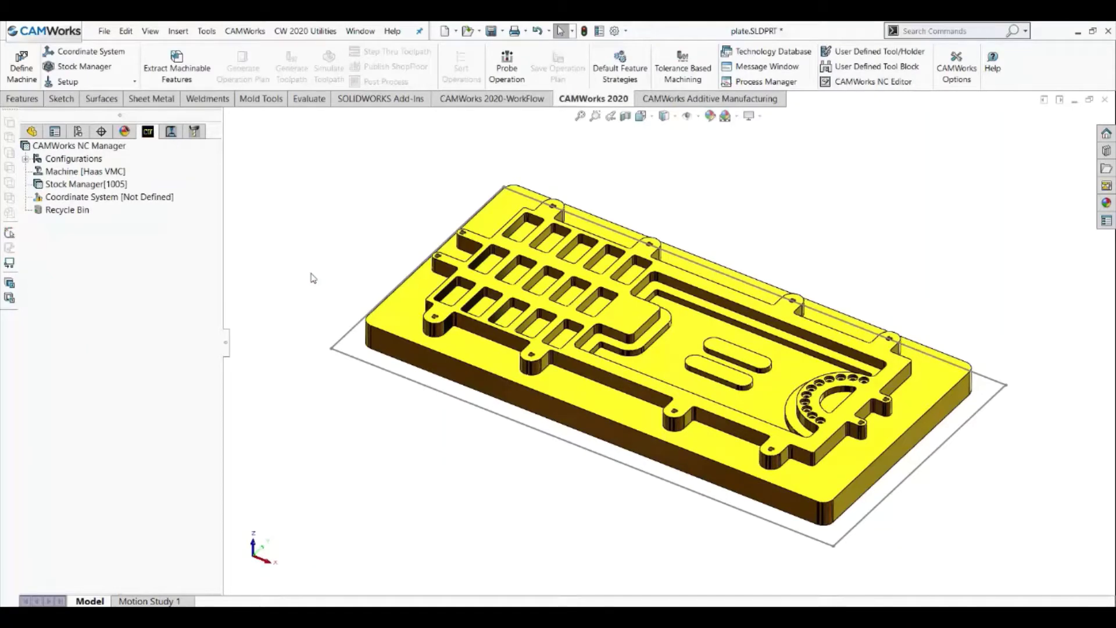
click(87, 81)
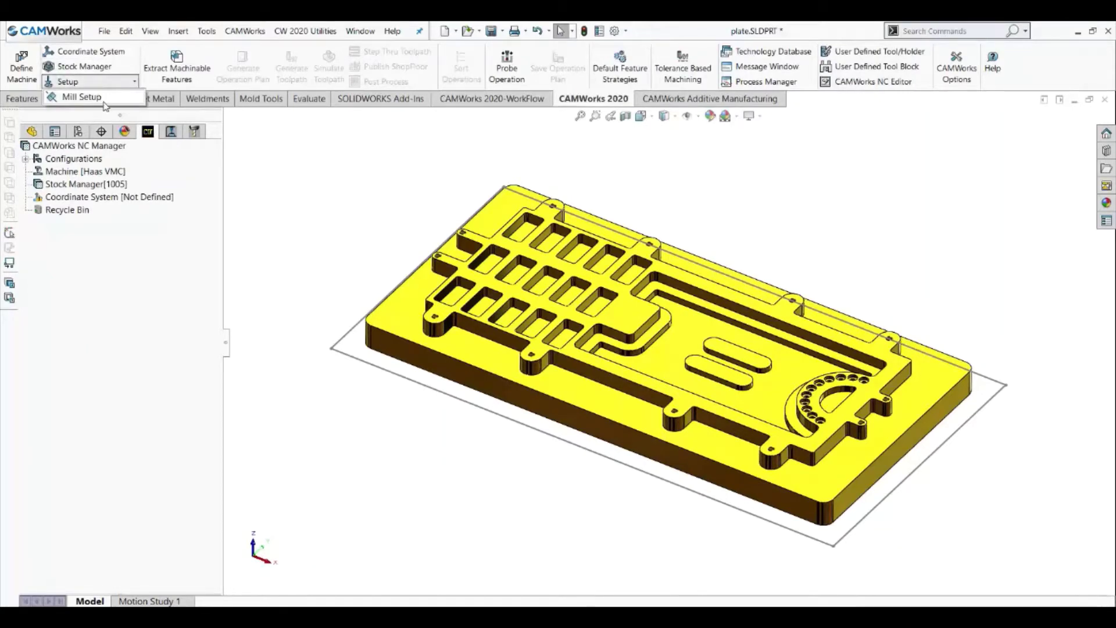
click(93, 98)
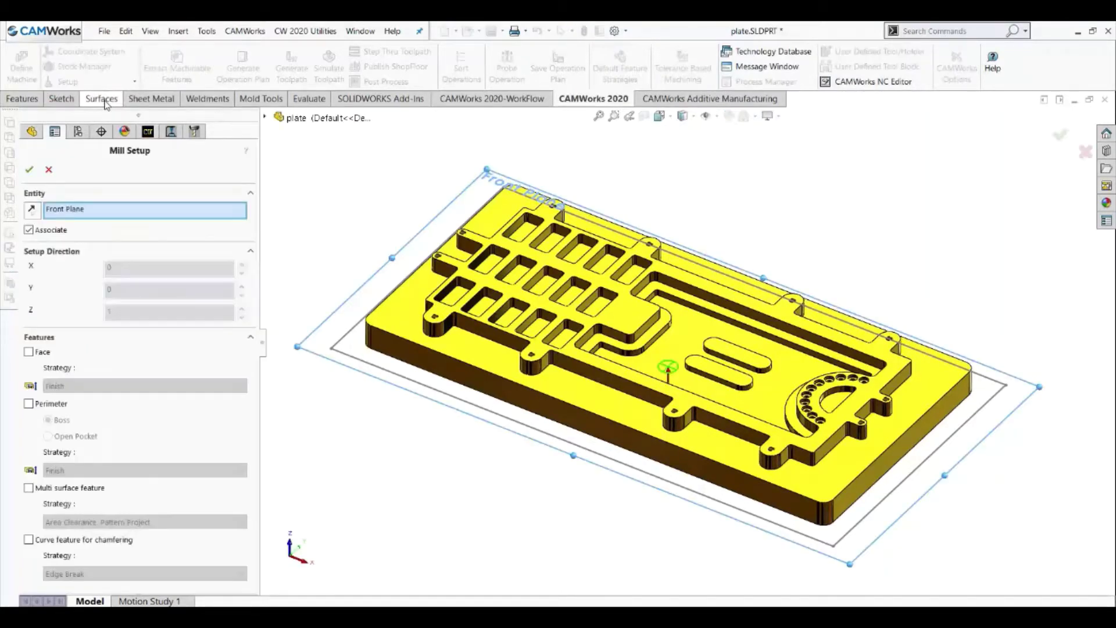
middle_drag(503, 481, 491, 346)
middle_drag(730, 454, 664, 374)
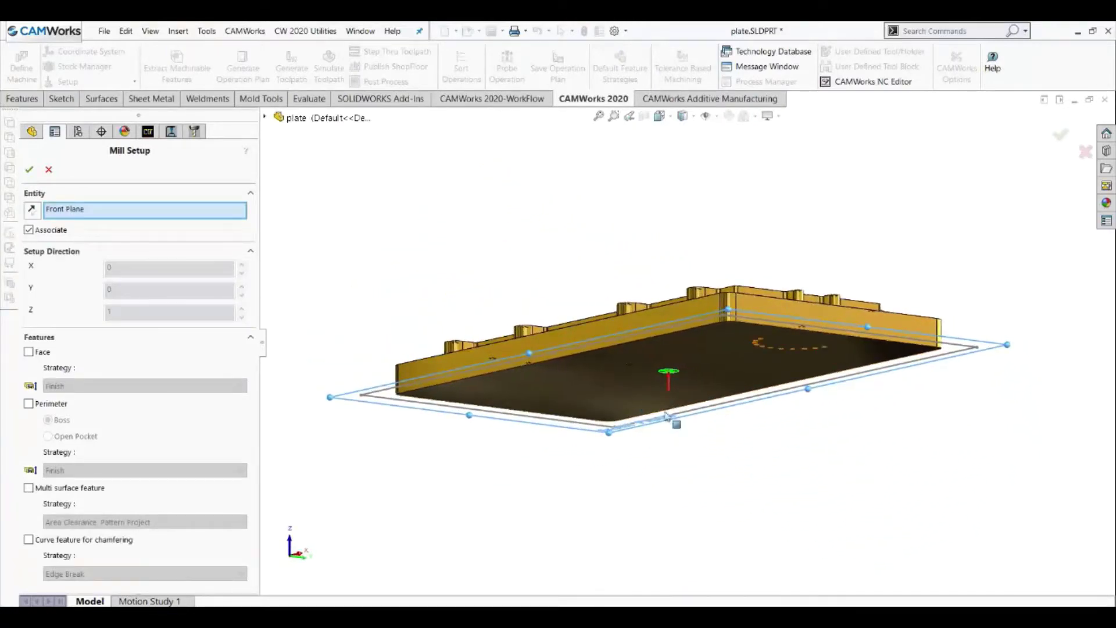
middle_drag(665, 415, 668, 540)
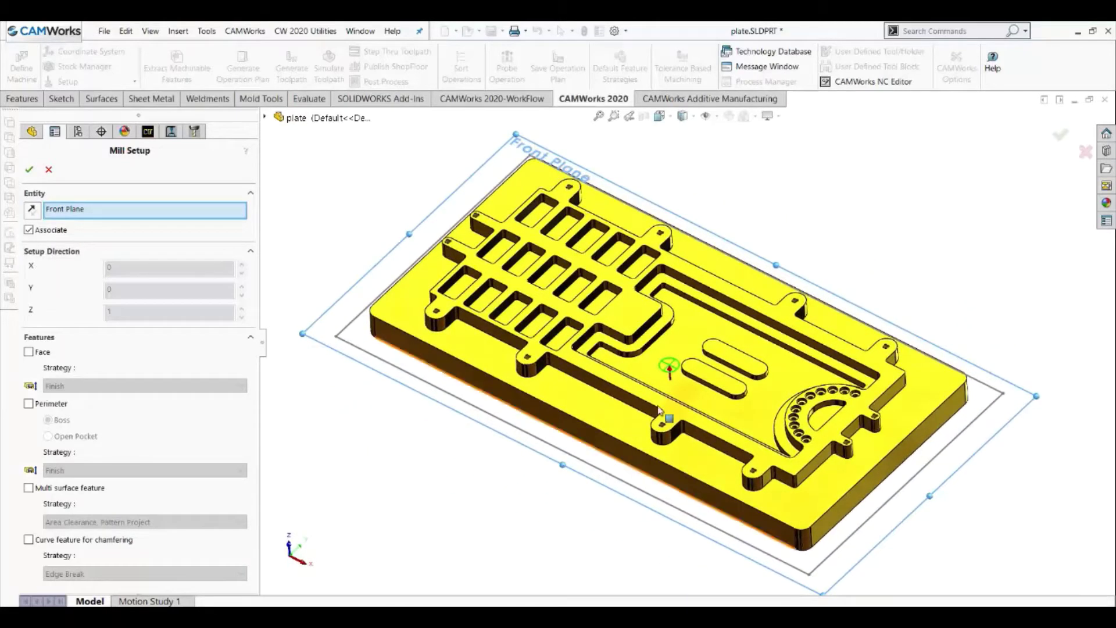
click(32, 214)
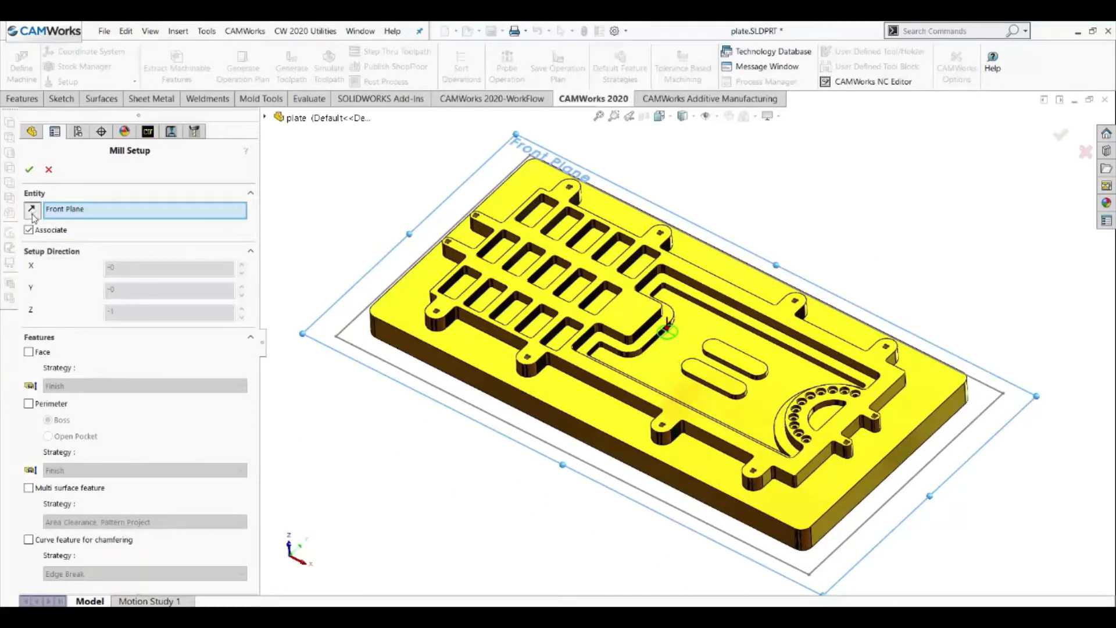
click(632, 311)
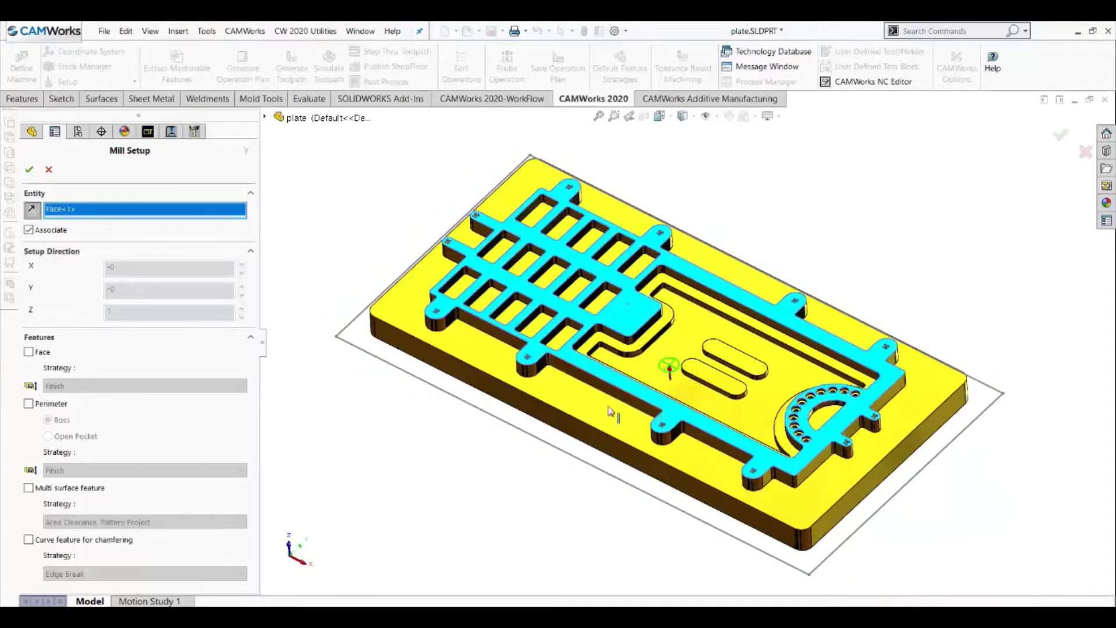
click(32, 210)
Change the mill setup's entity to the recessed face running along the inner wall of the raised frame and finish the setup.
middle_drag(523, 399, 595, 374)
scroll(671, 344, up, 3)
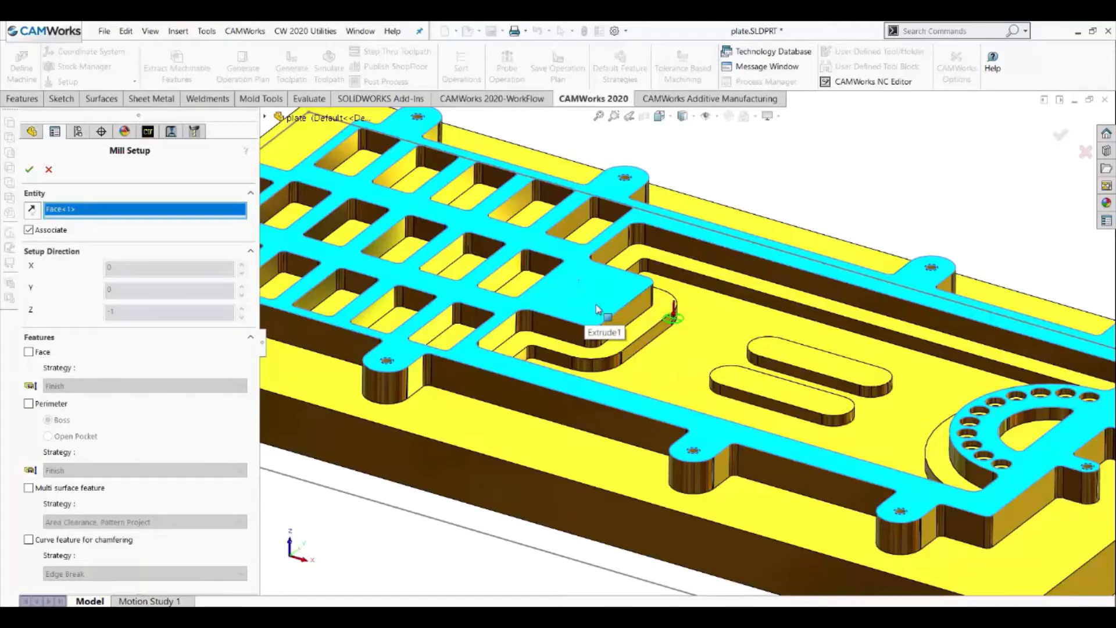
click(692, 356)
click(747, 383)
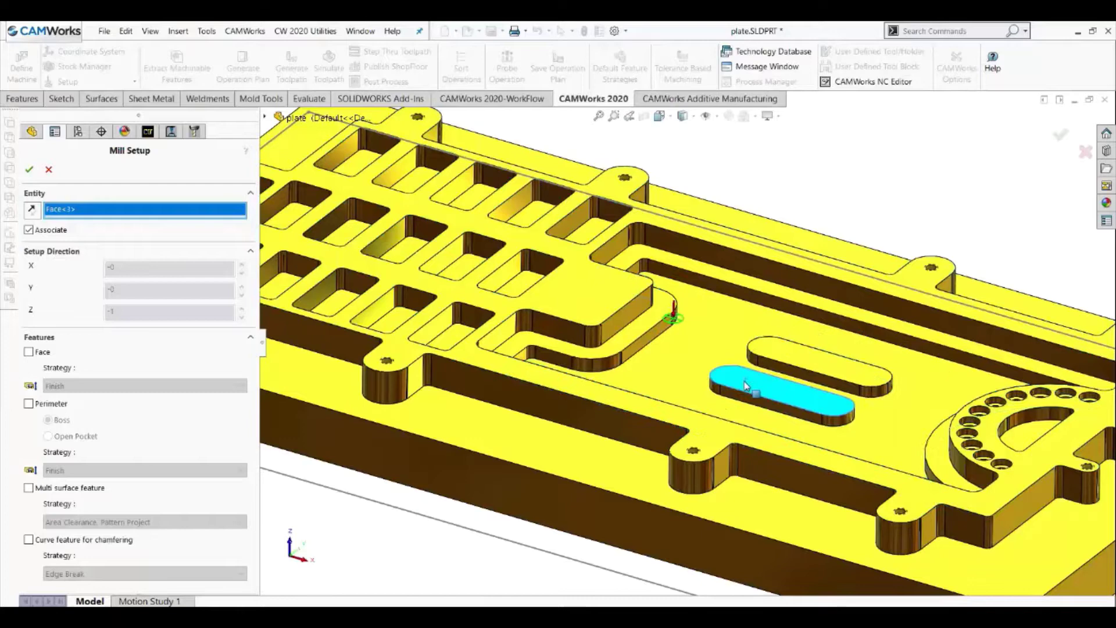
click(633, 336)
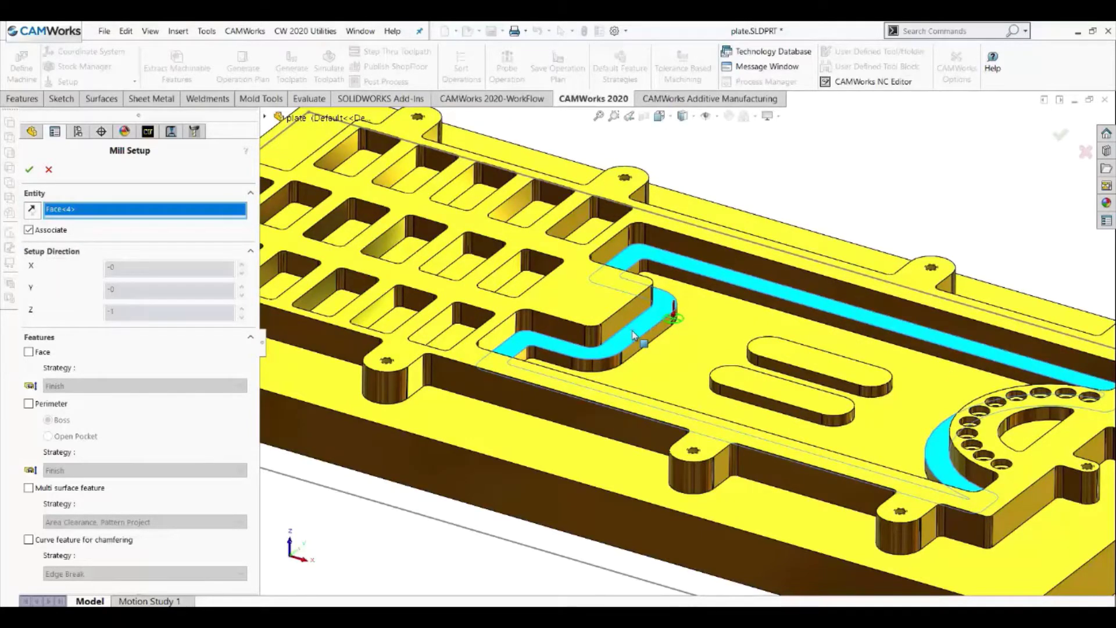
scroll(665, 345, up, 3)
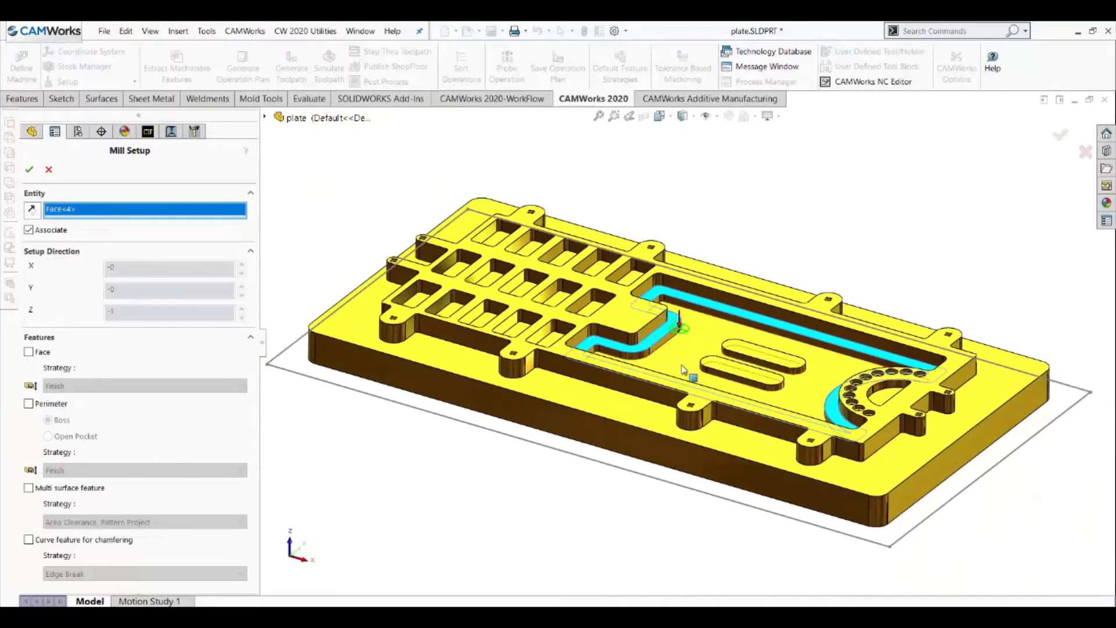
middle_drag(684, 369, 657, 343)
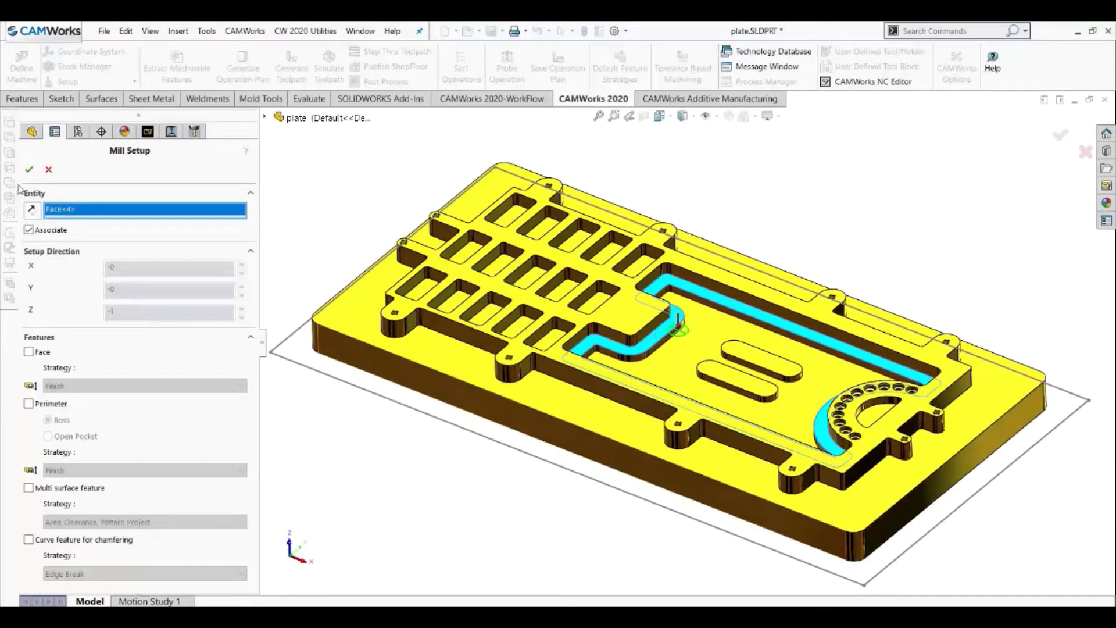
click(28, 169)
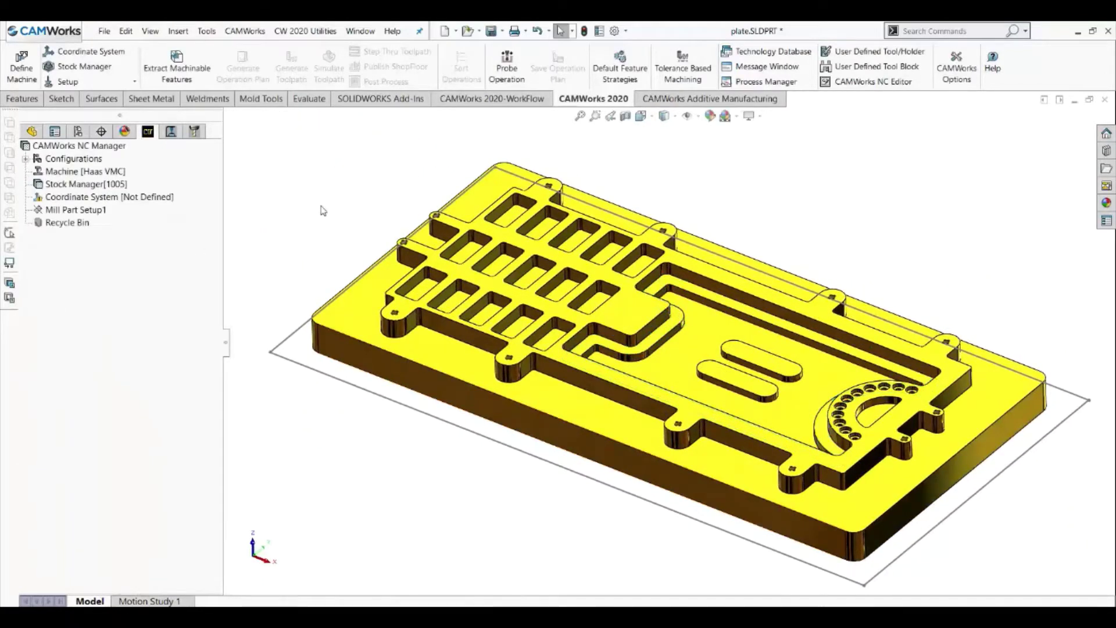
Examine the mill setup's direction arrow and the extent of the stock around the plate.
click(100, 210)
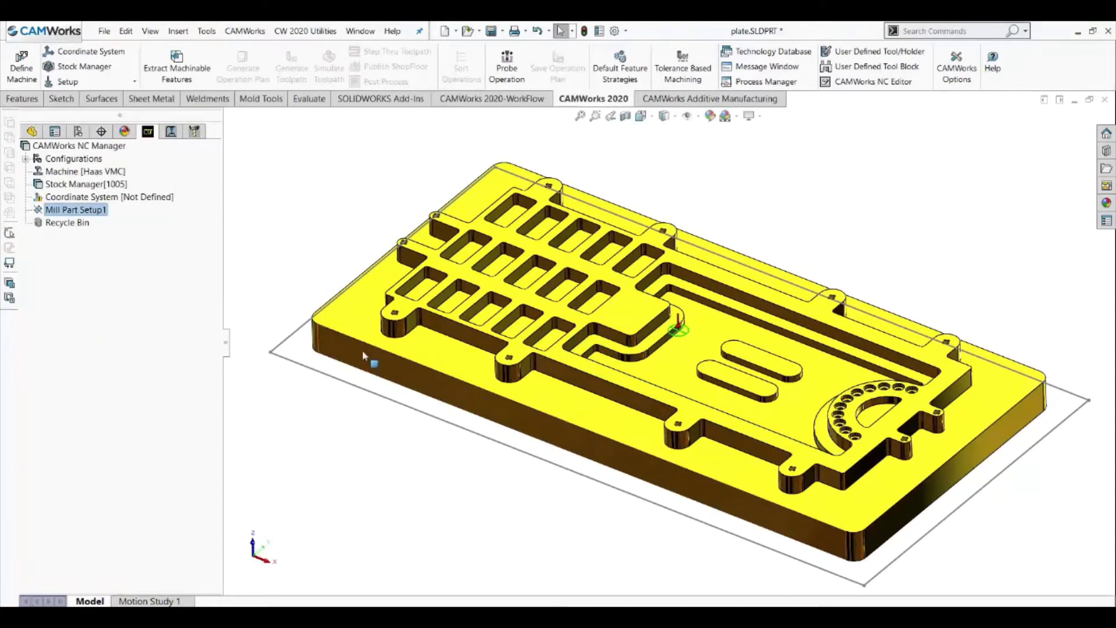
middle_drag(374, 364, 401, 320)
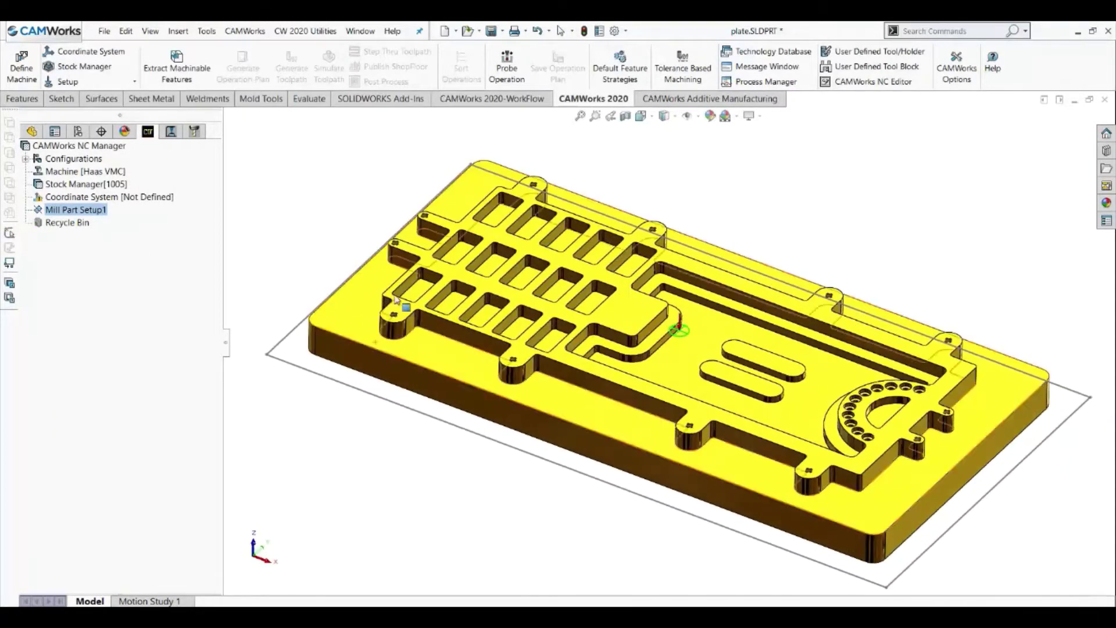
scroll(604, 308, up, 3)
scroll(646, 357, down, 2)
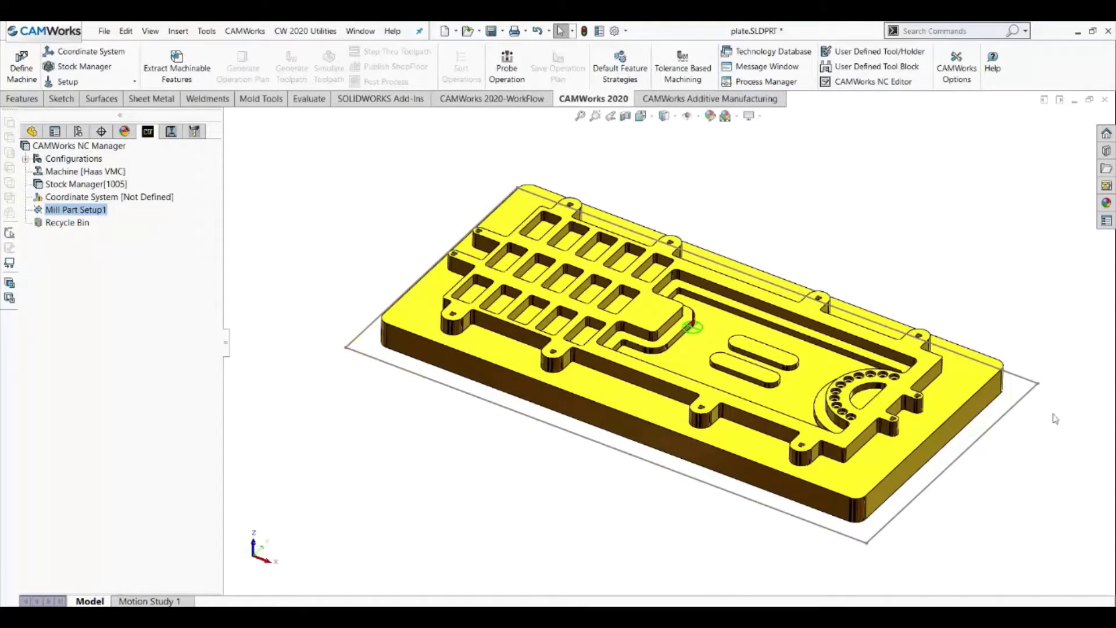
click(101, 185)
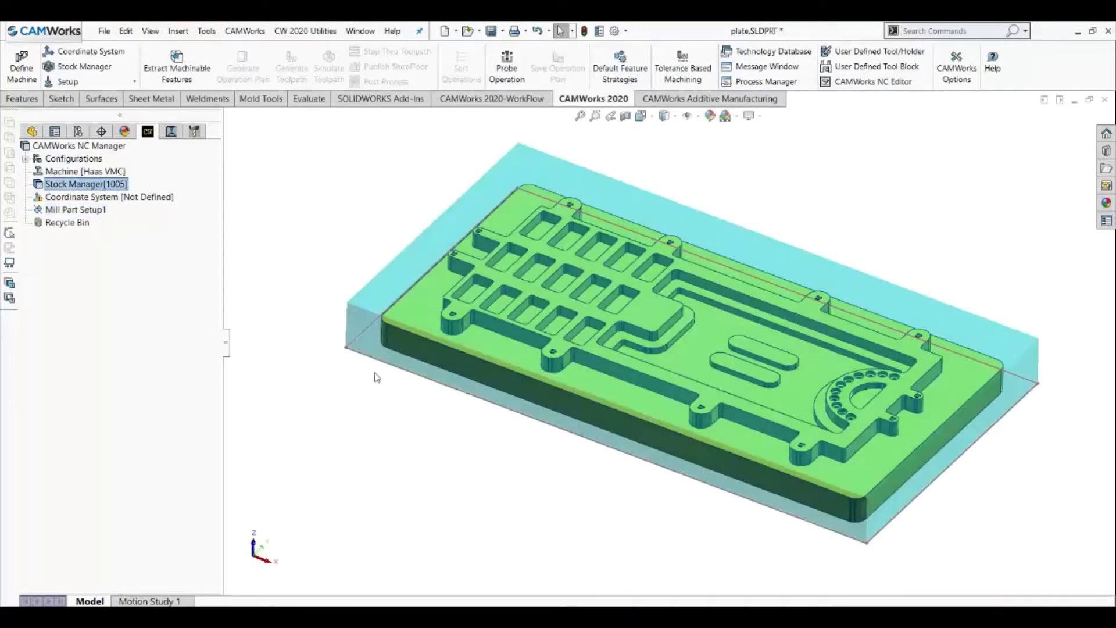
mouse_move(373, 379)
middle_down()
mouse_move(413, 394)
mouse_move(363, 366)
mouse_move(401, 386)
mouse_move(374, 379)
middle_up()
middle_drag(717, 418, 700, 400)
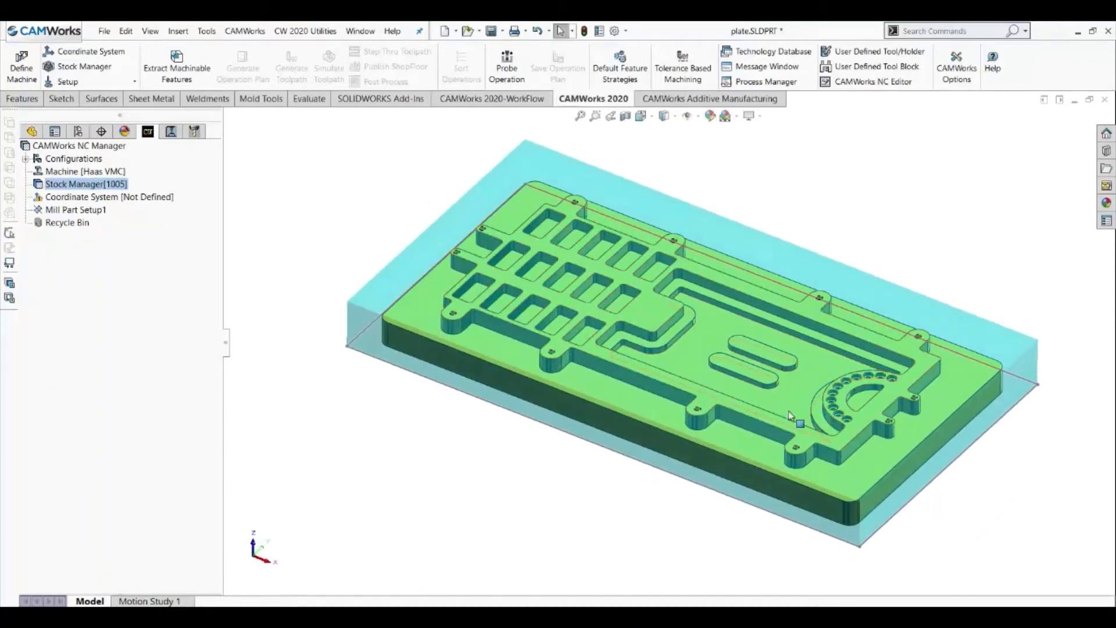
scroll(745, 424, down, 2)
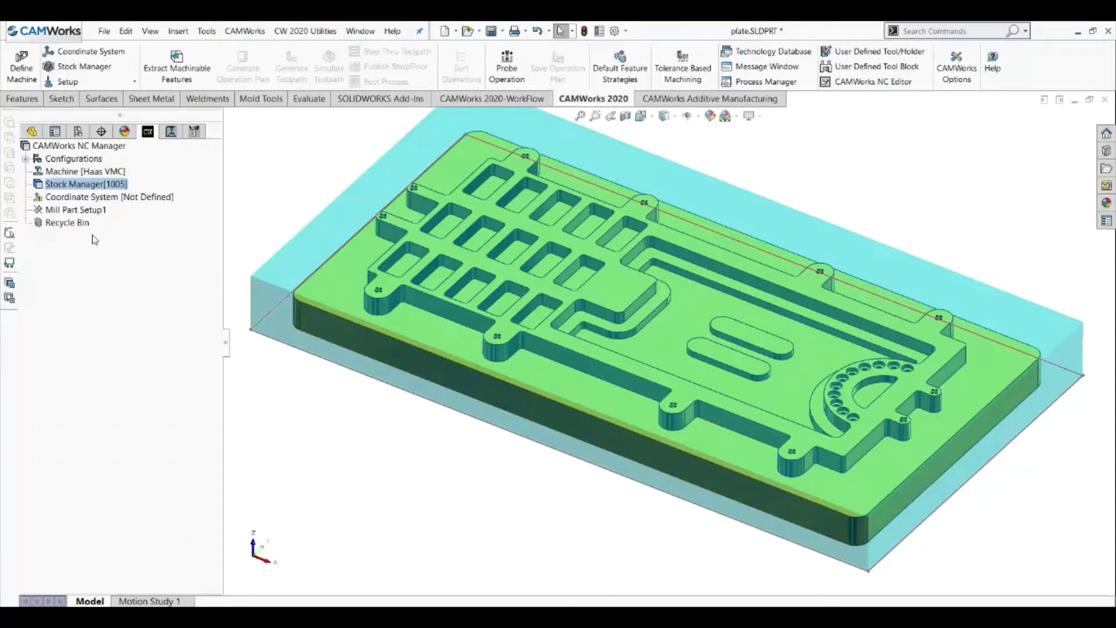
Add a part perimeter feature to Mill Part Setup1 as a boss with the Finish strategy, ending at the bottom of the part.
click(76, 210)
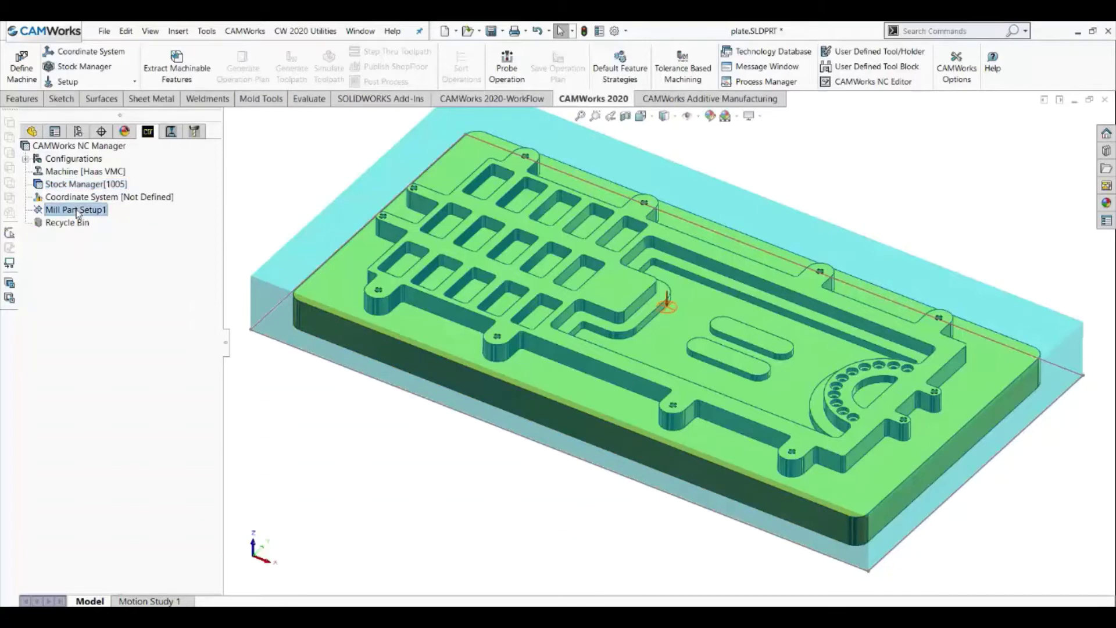
right_click(77, 210)
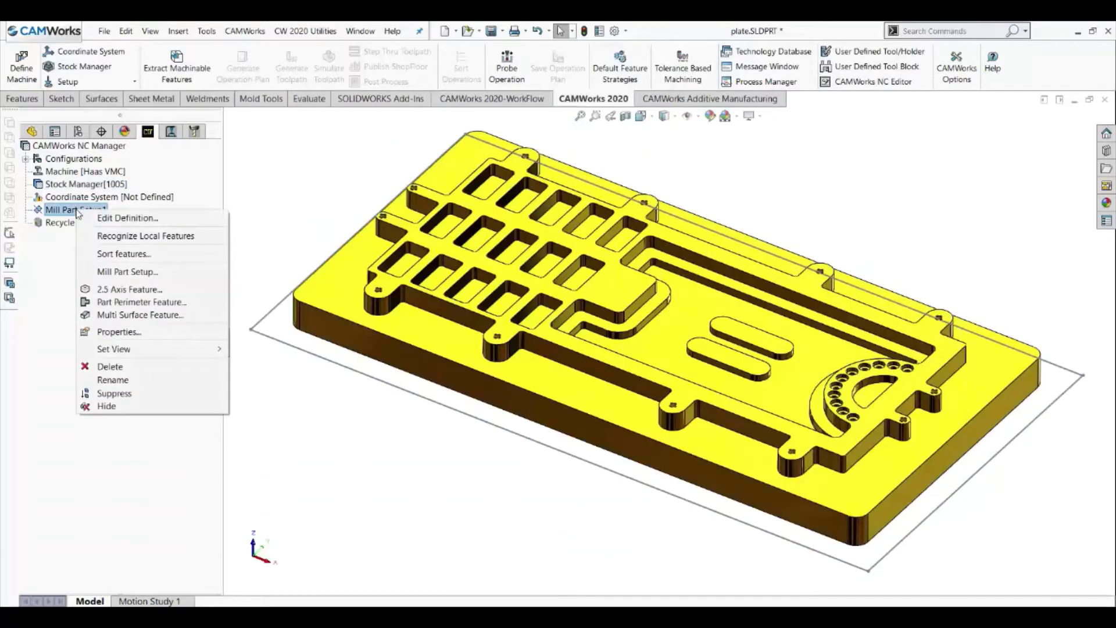
click(140, 305)
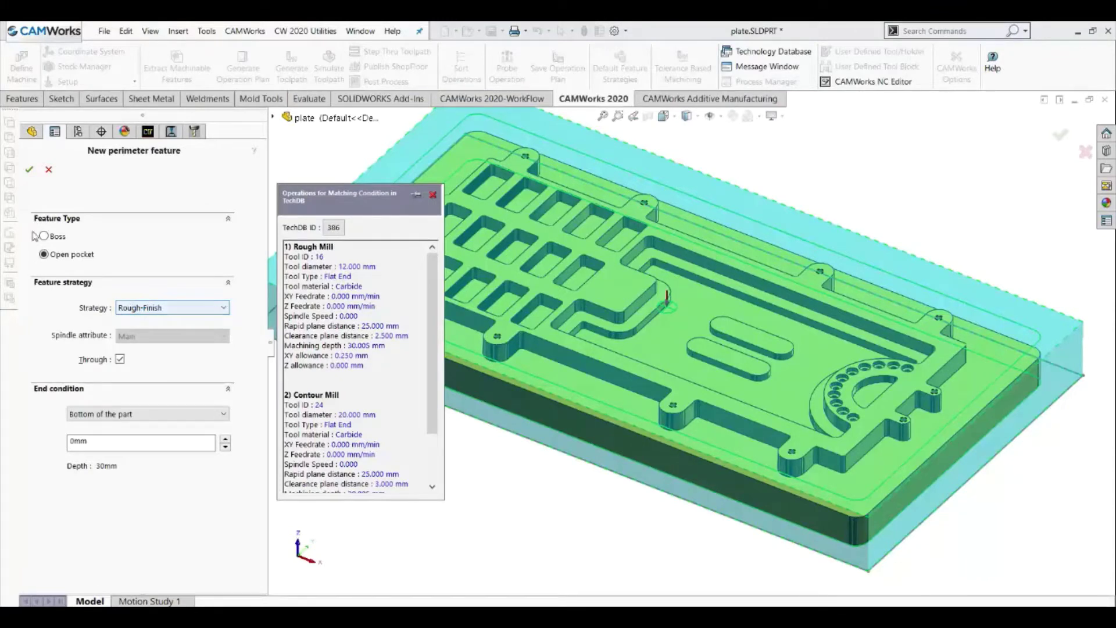
click(154, 310)
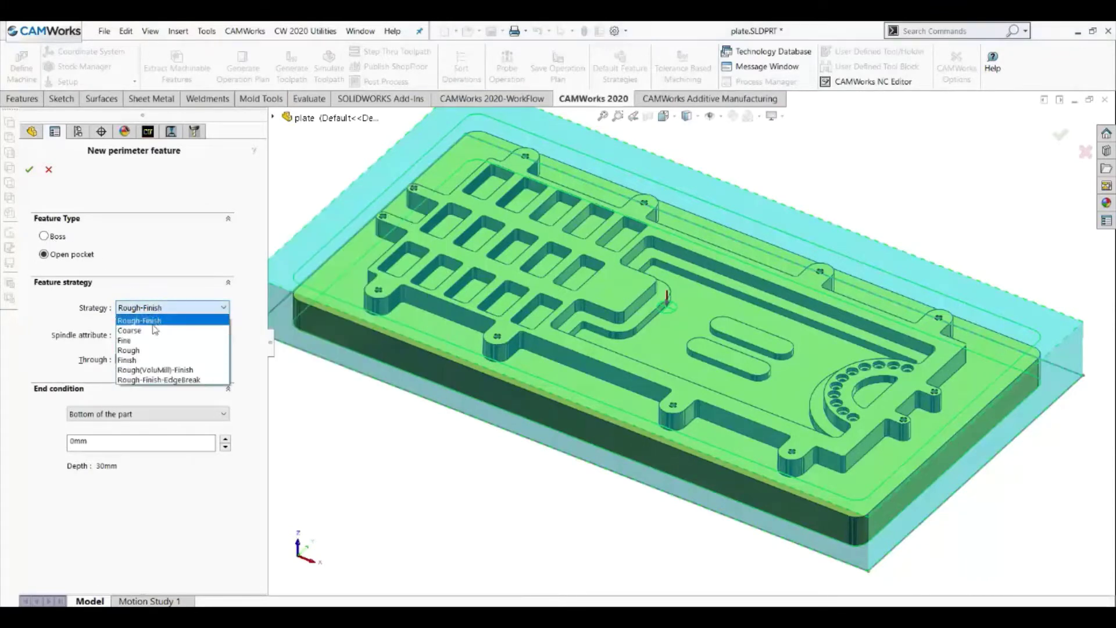
click(150, 360)
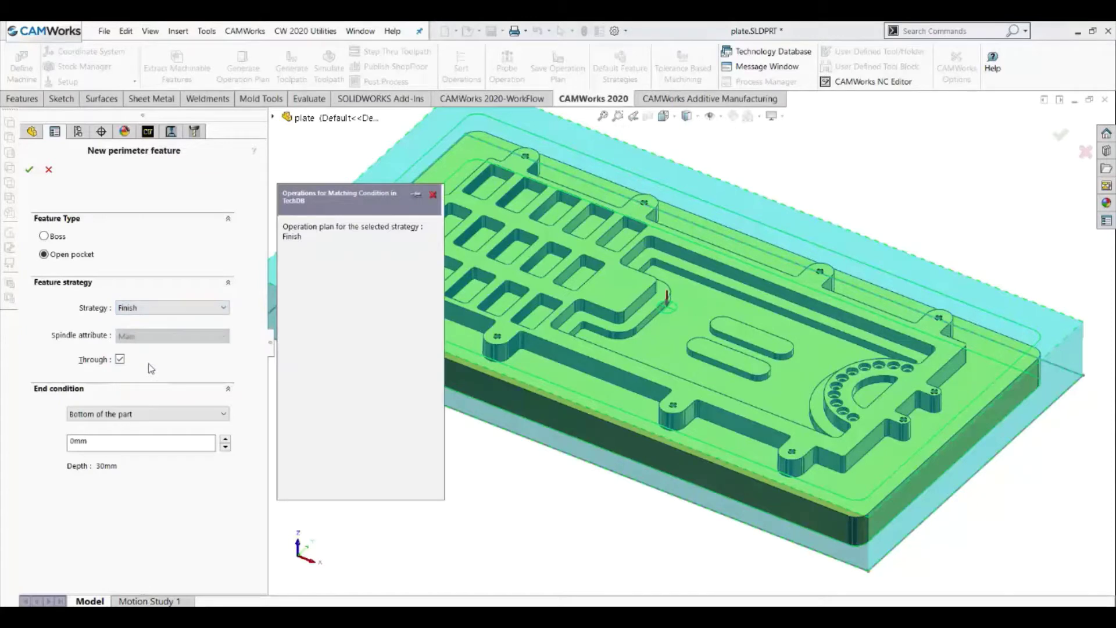
click(44, 236)
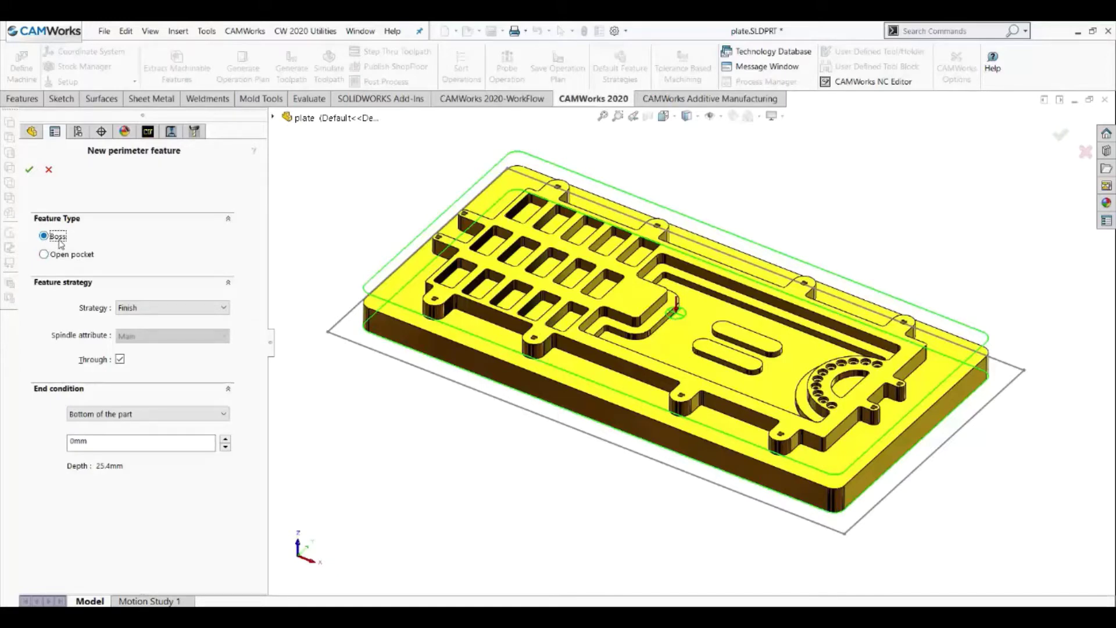
click(29, 169)
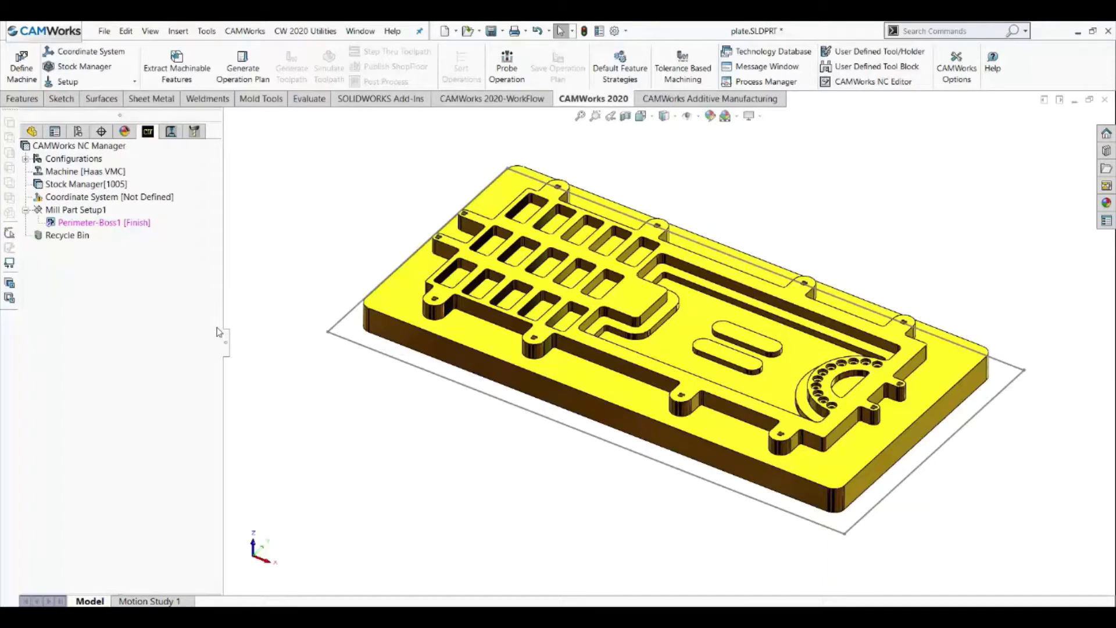
Generate the operation plan and the contour toolpath for the perimeter boss feature.
right_click(115, 226)
click(159, 294)
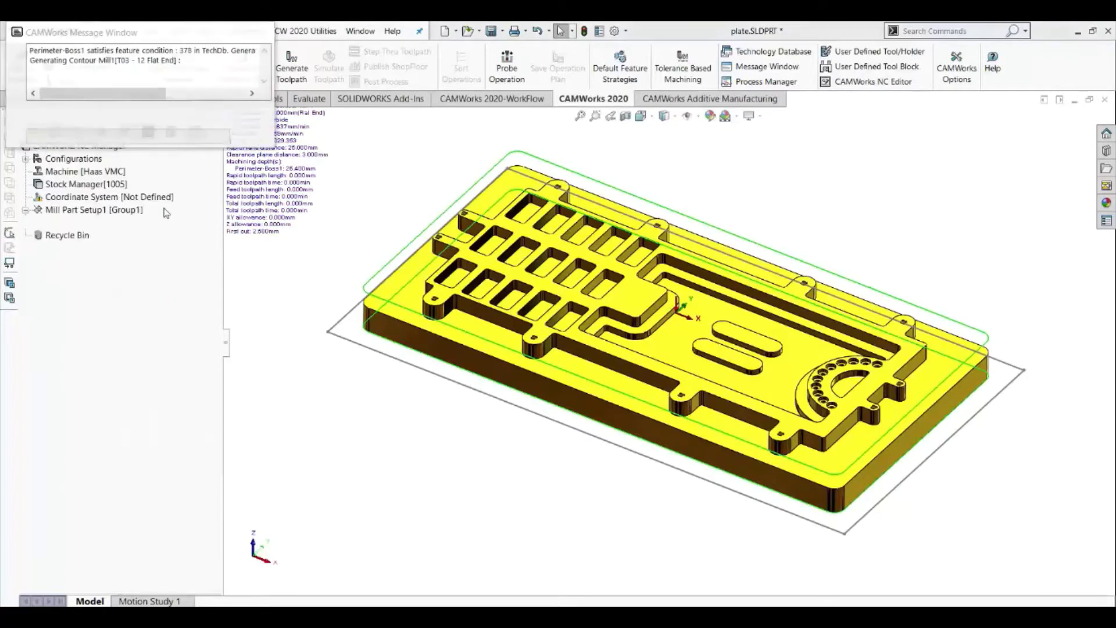
middle_drag(376, 433, 399, 413)
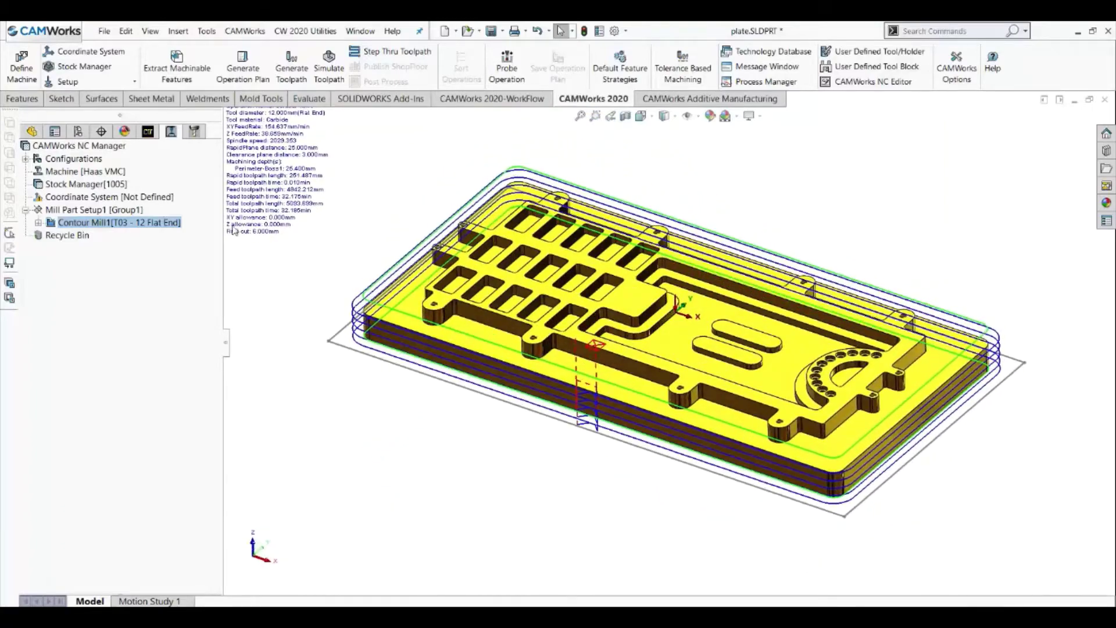
Edit the Contour Mill1 operation to use the 20 mm two-flute flat end mill from the tool crib, replacing its holder too.
right_click(171, 223)
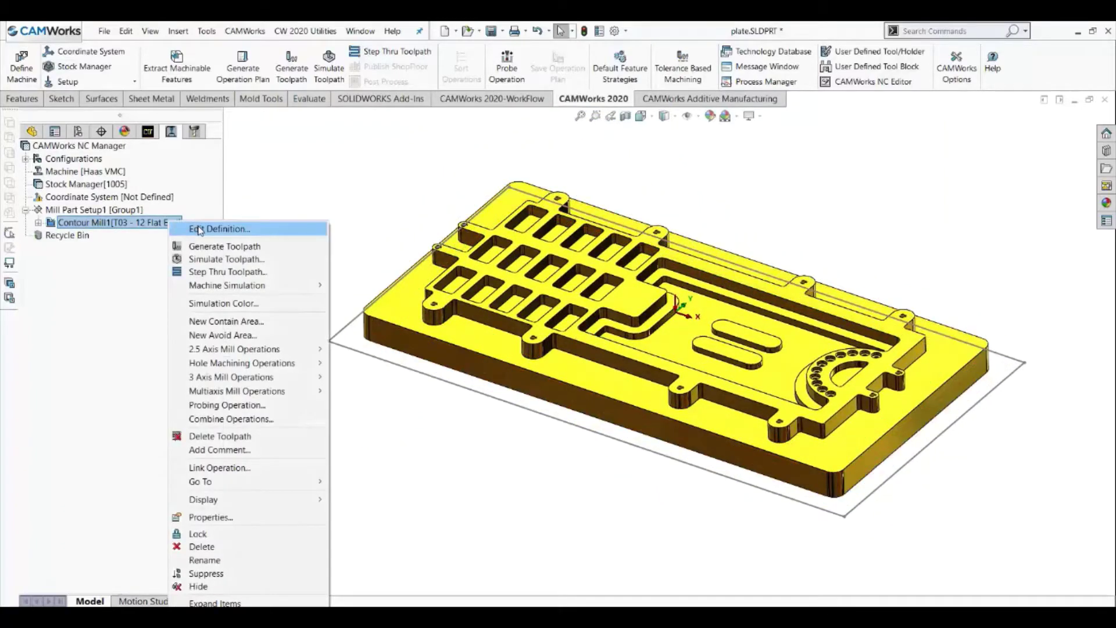
click(200, 229)
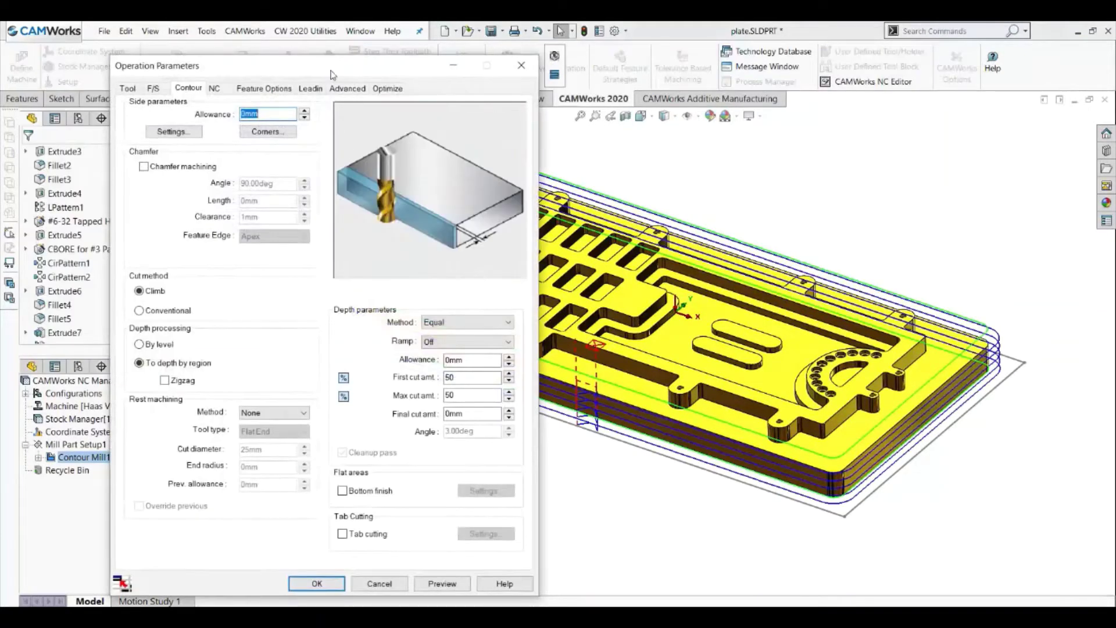
click(129, 89)
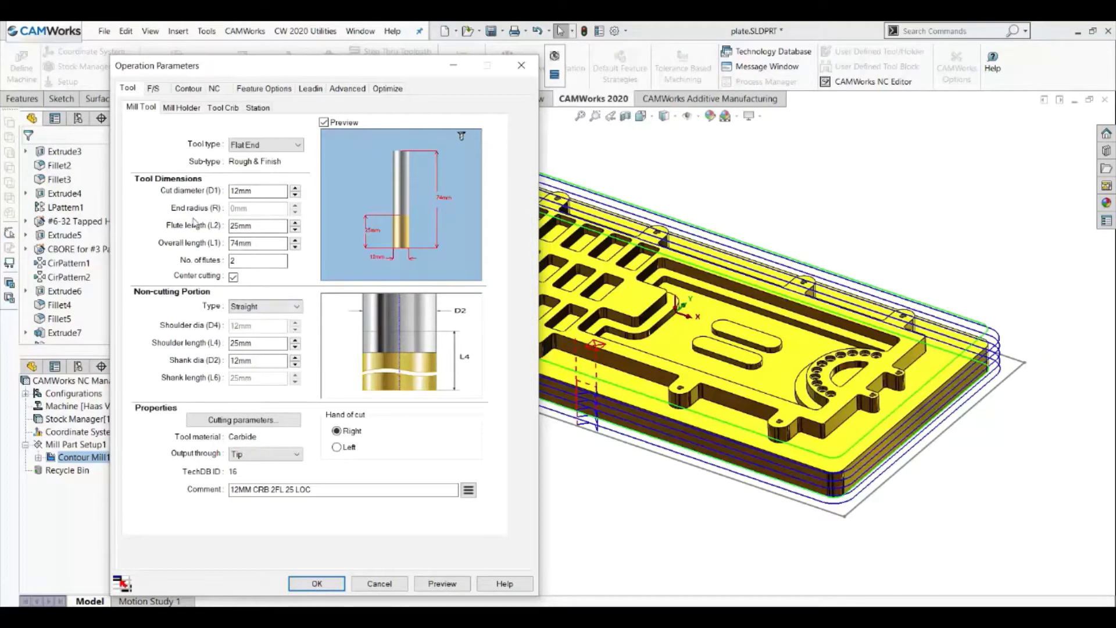
click(230, 110)
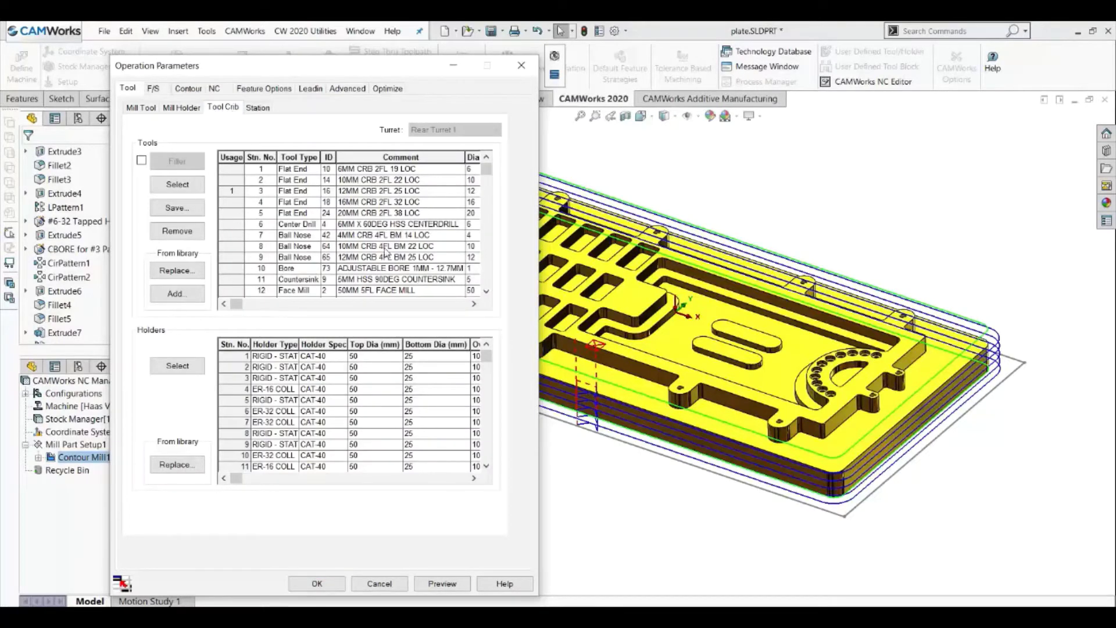
click(228, 214)
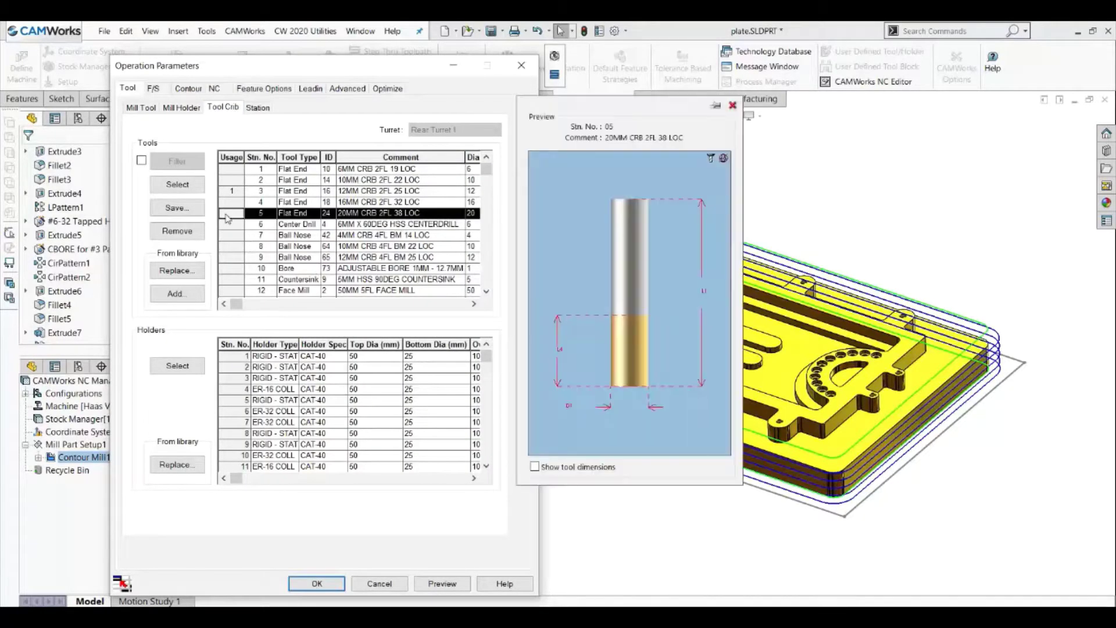
click(192, 186)
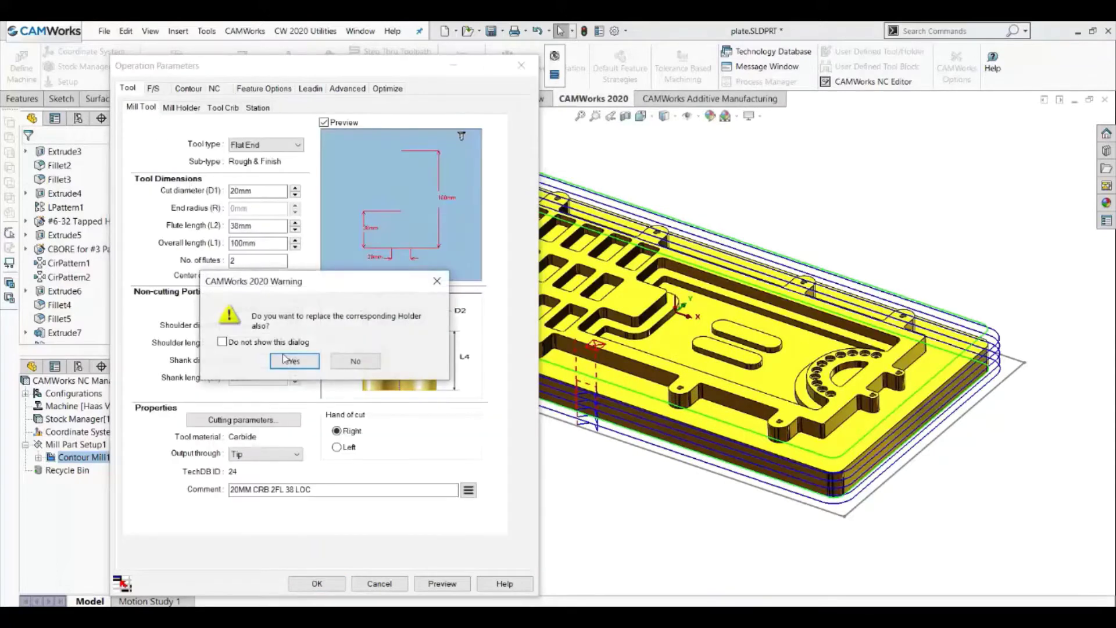
click(284, 359)
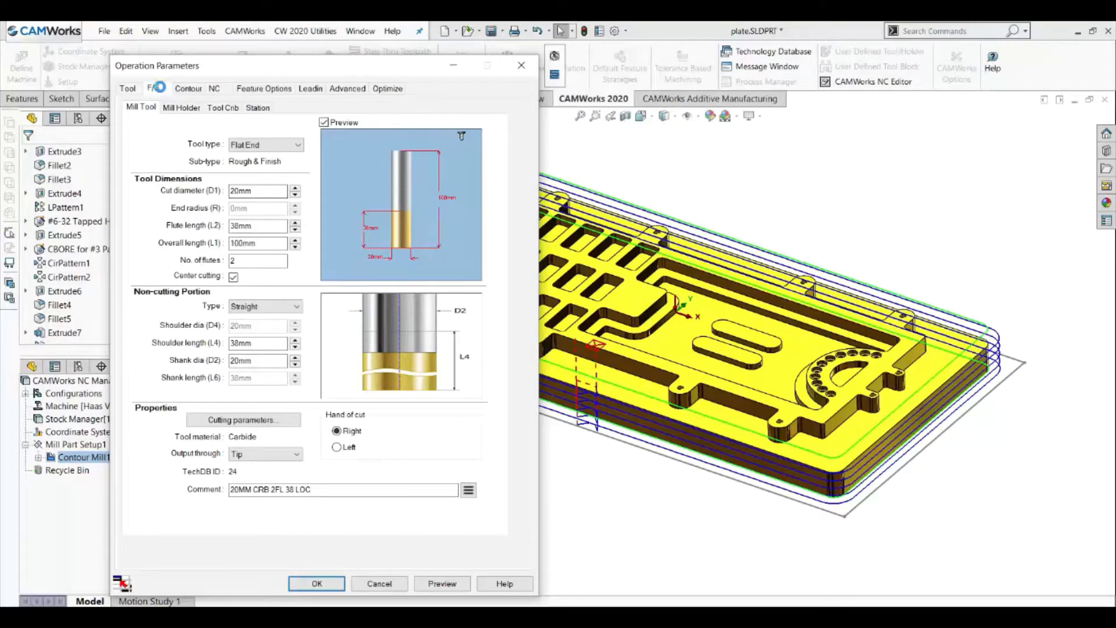
Define the feeds and speeds by Operation, with a spindle speed of 2200 rpm and an XY feedrate of 1200 mm/min.
click(152, 89)
click(192, 112)
click(201, 122)
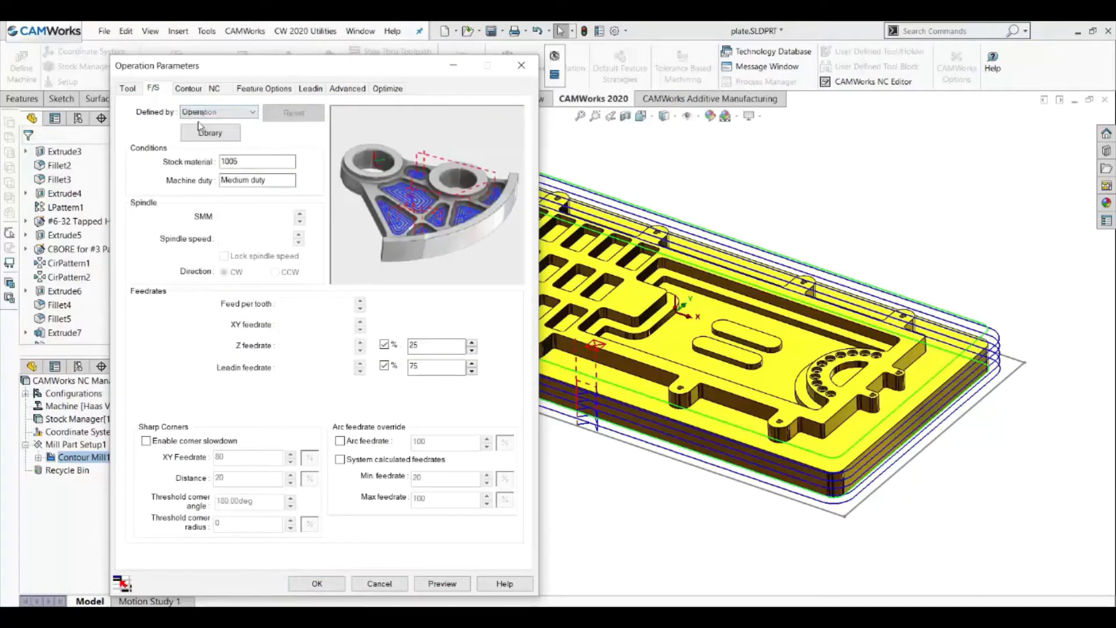
drag(273, 216, 191, 214)
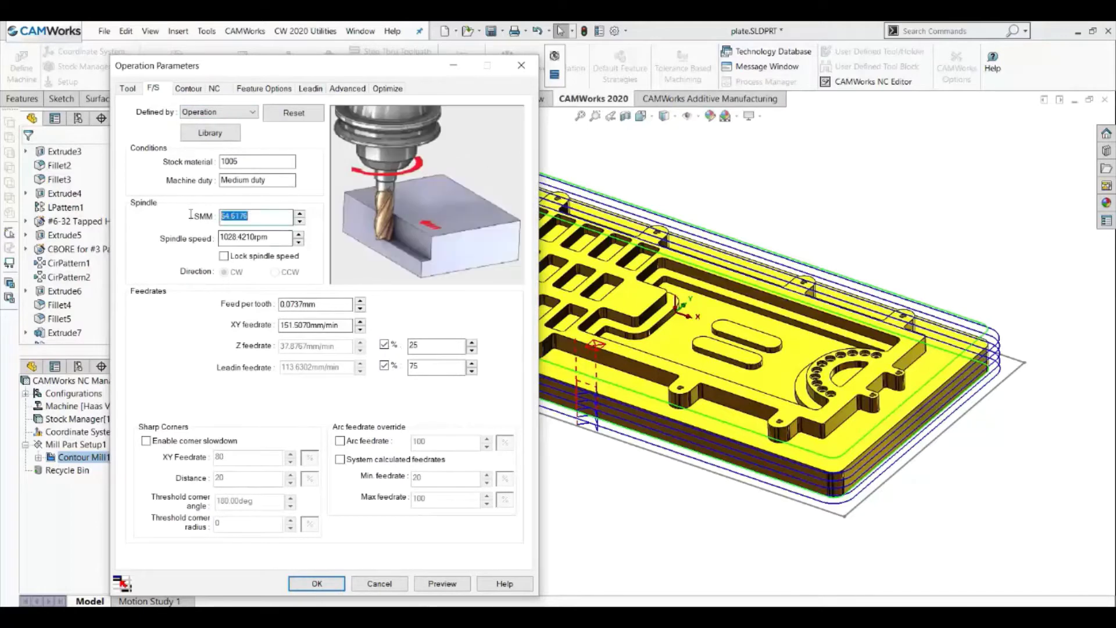
drag(283, 238, 172, 242)
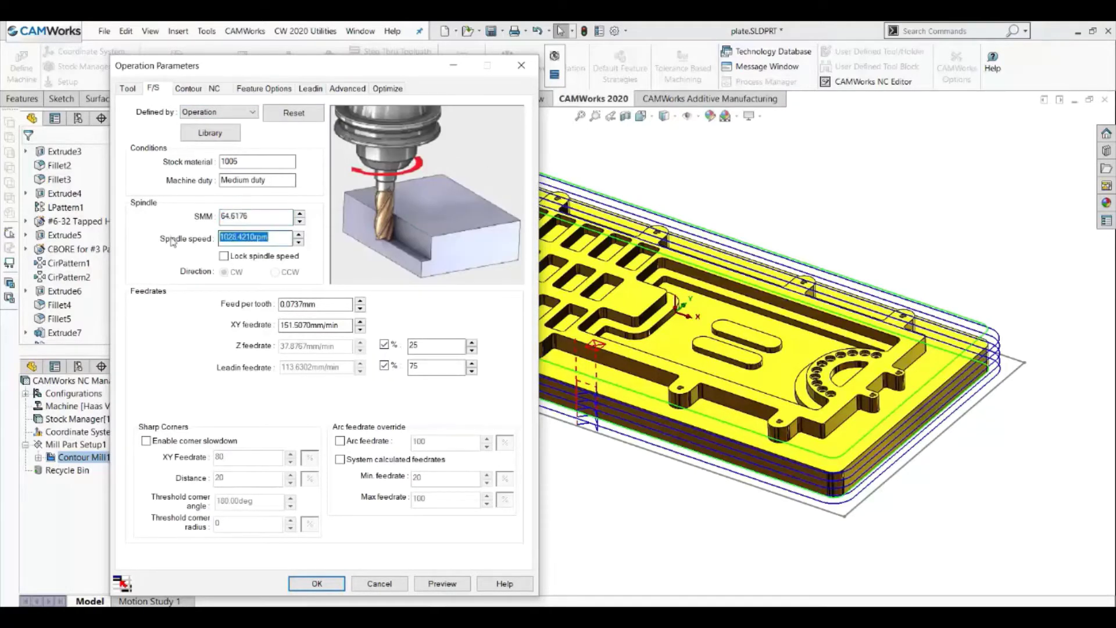
text(2200)
key(Tab)
key(Tab)
key(Tab)
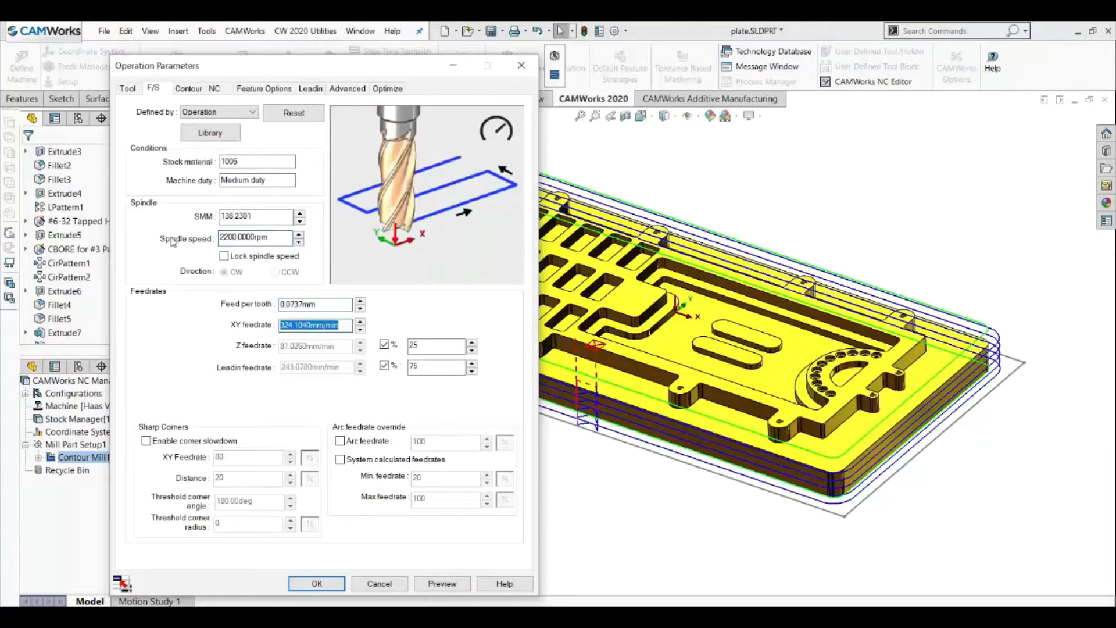
text(1)
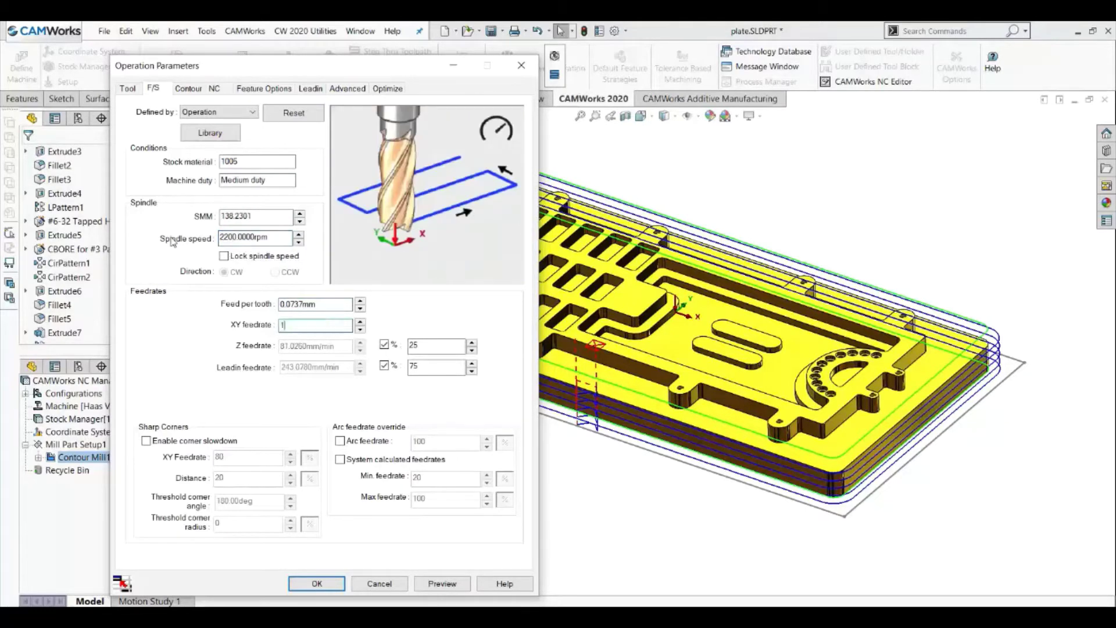
text(200)
key(Tab)
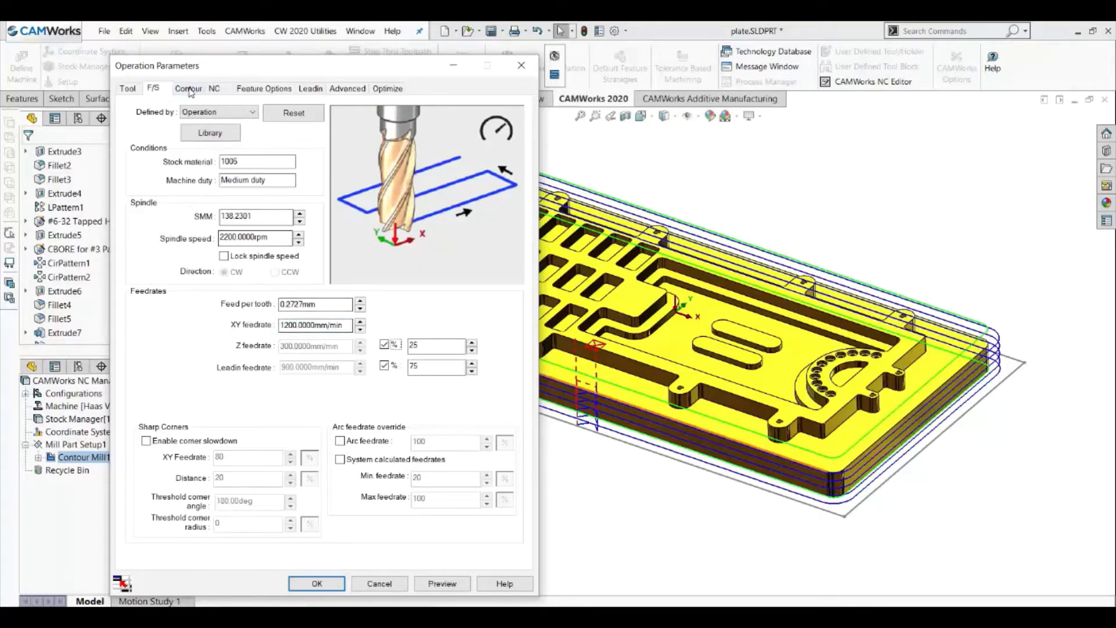
Set absolute depth cuts of 0.5 mm first, 1 mm maximum and 0.1 mm final, and preview the contour toolpath.
key(ctrl+Tab)
click(343, 378)
click(343, 395)
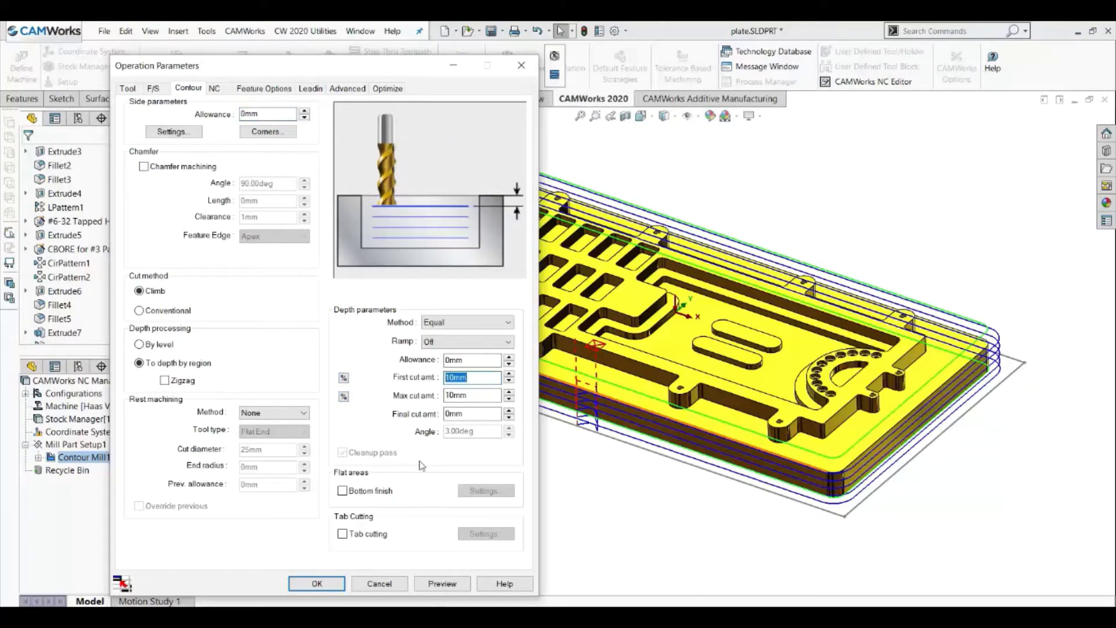
text(0.5)
key(Tab)
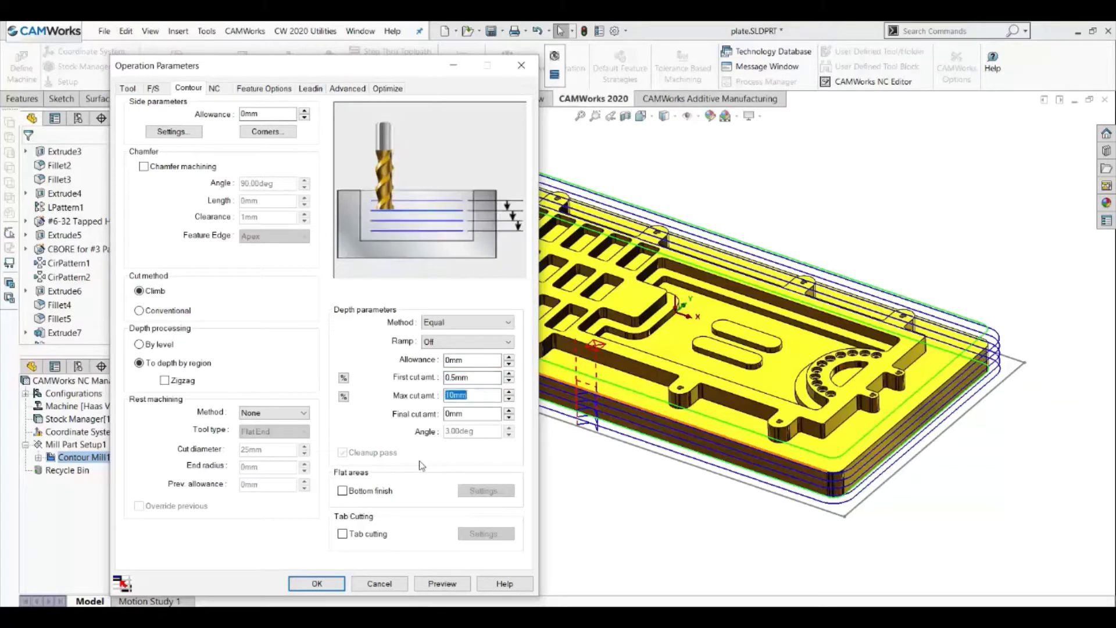
text(1)
key(Tab)
text(.1)
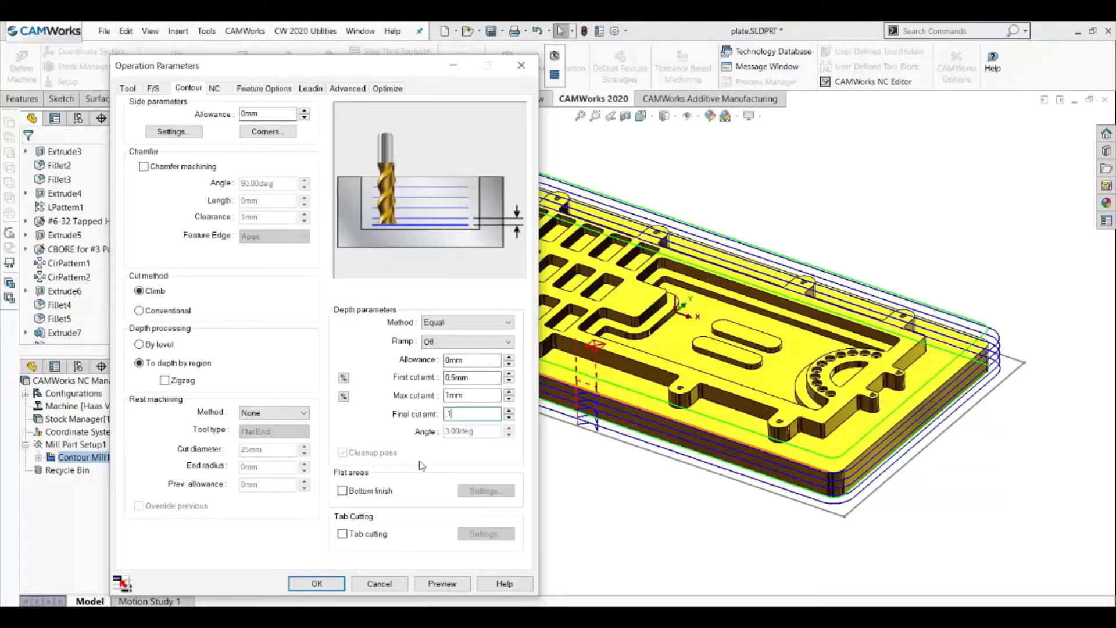
click(441, 584)
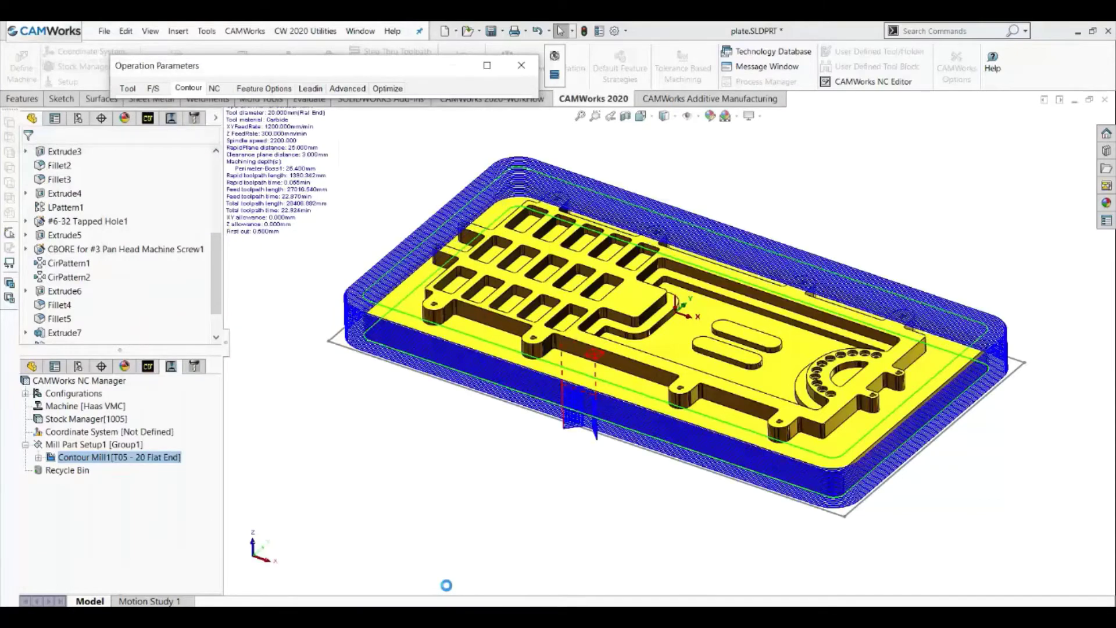
Open the previewed contour toolpath in Step Through Toolpath, lower the playback speed and advance the tool through its first moves.
scroll(428, 378, down, 3)
middle_drag(428, 377, 418, 348)
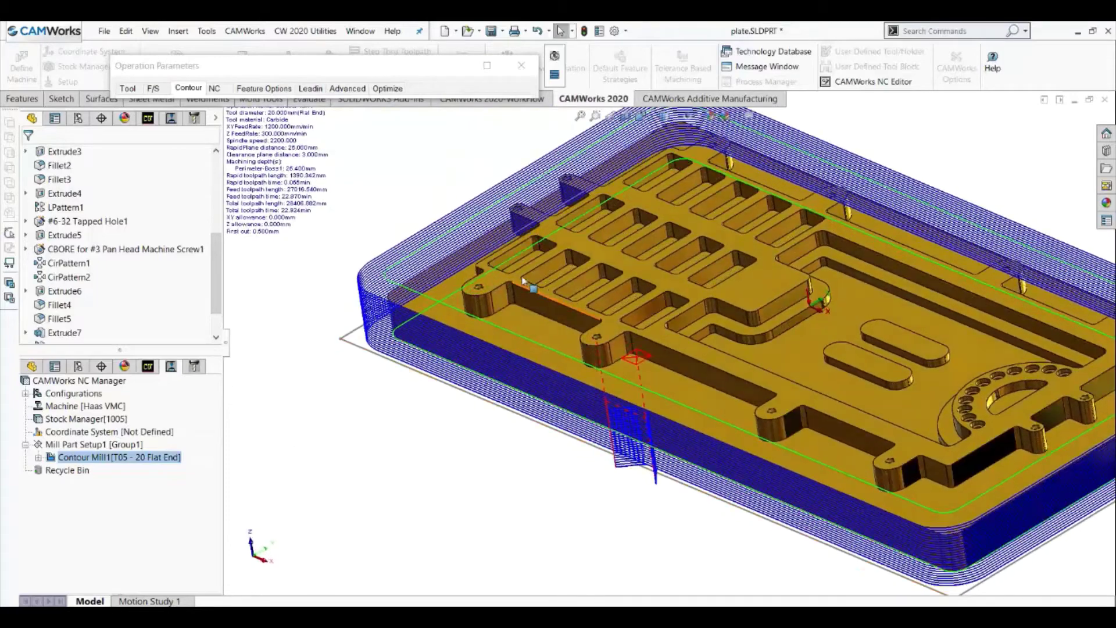
click(555, 75)
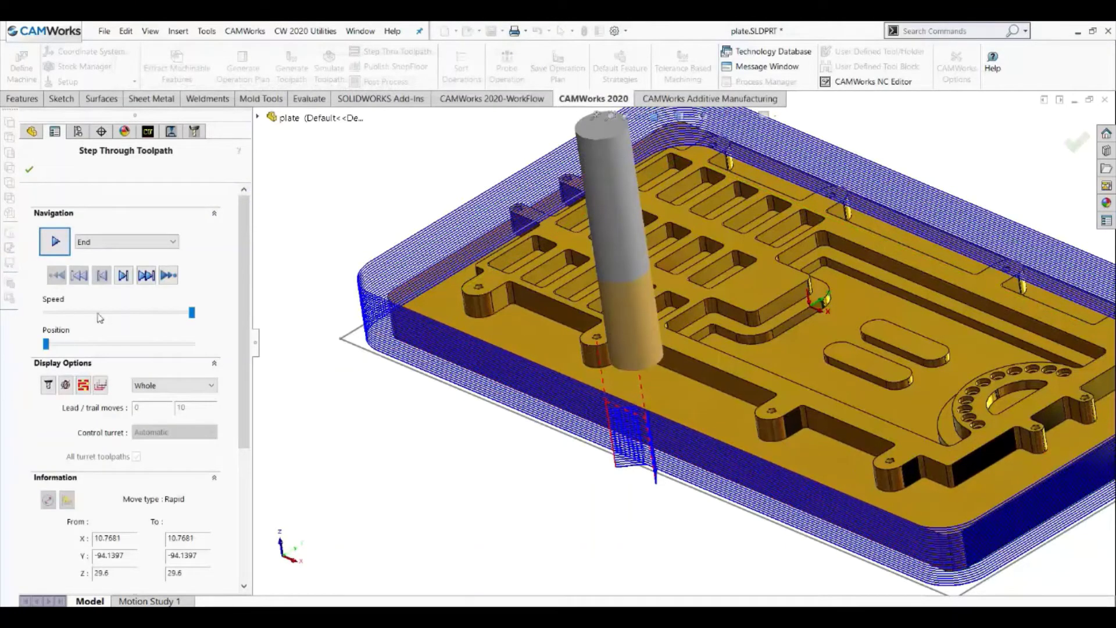
click(172, 319)
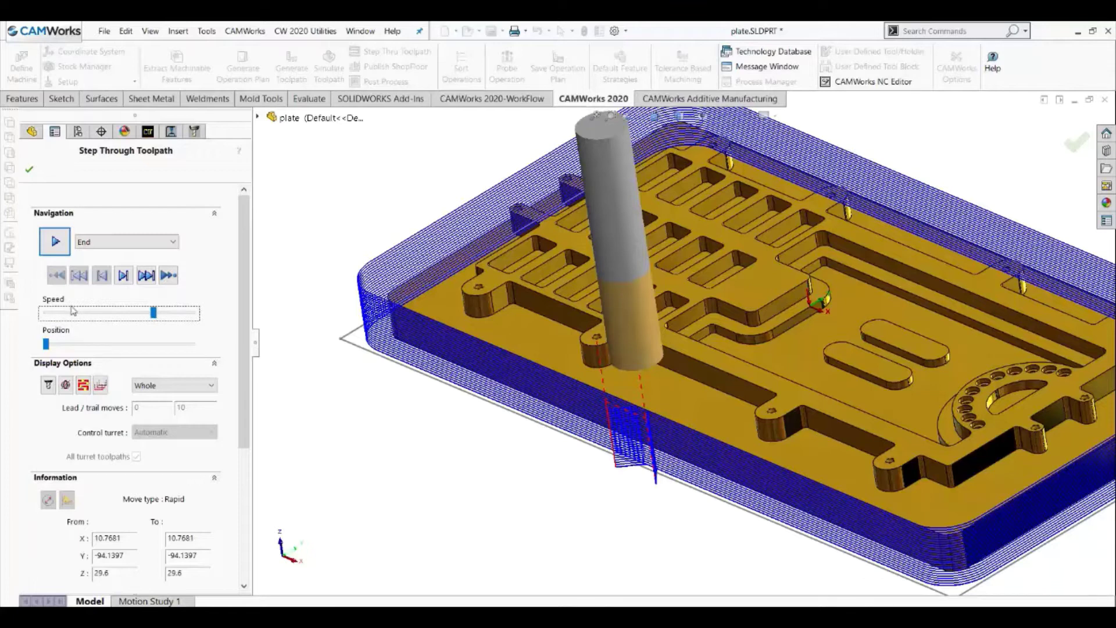
click(123, 277)
click(123, 276)
click(122, 277)
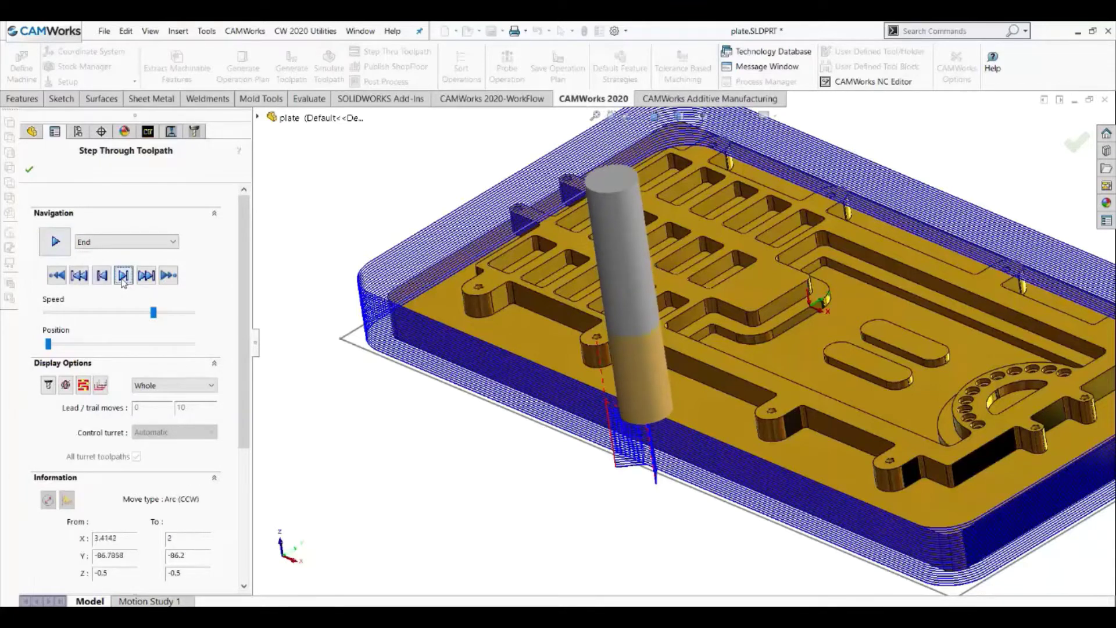
Play the contour toolpath at a slower speed, examine the tool's moves between depth levels up close, and end the step-through.
click(56, 242)
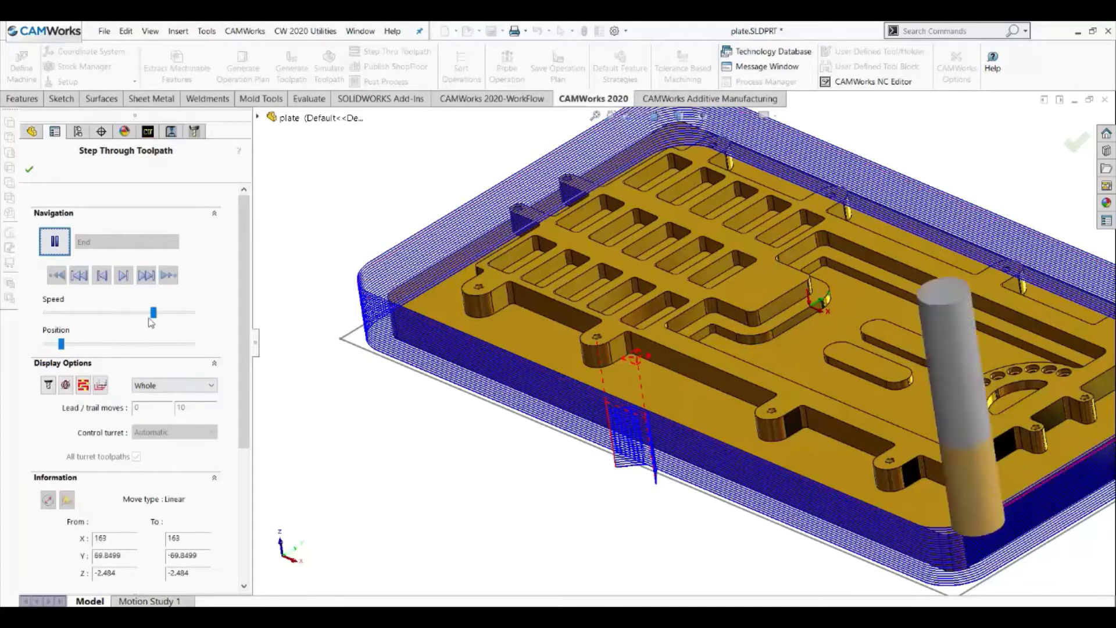
drag(153, 313, 96, 315)
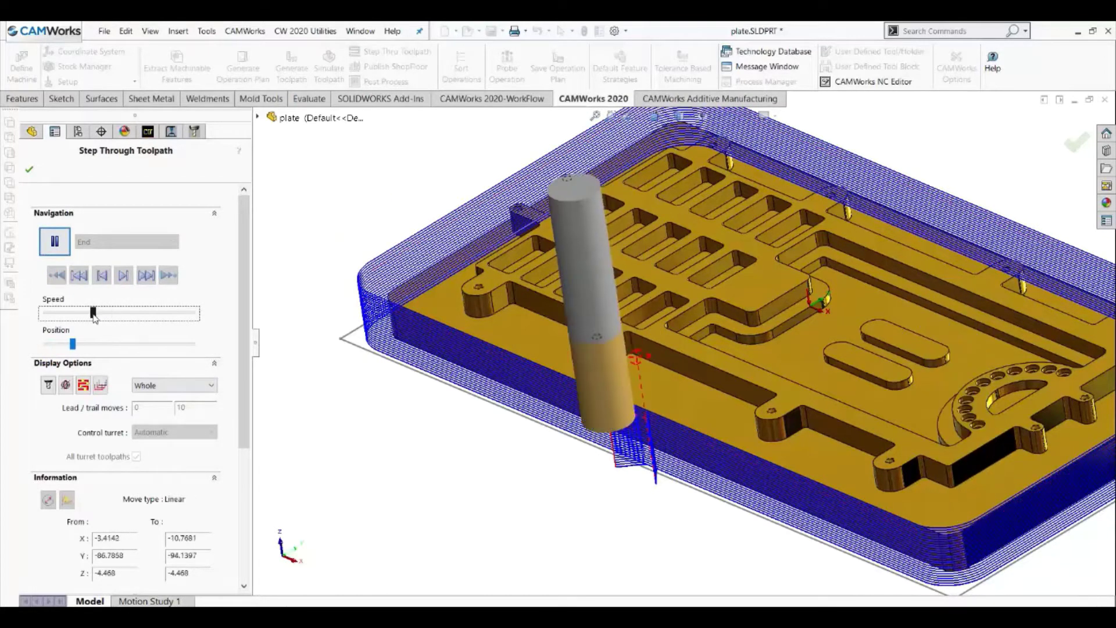
scroll(676, 471, down, 2)
scroll(676, 471, down, 2)
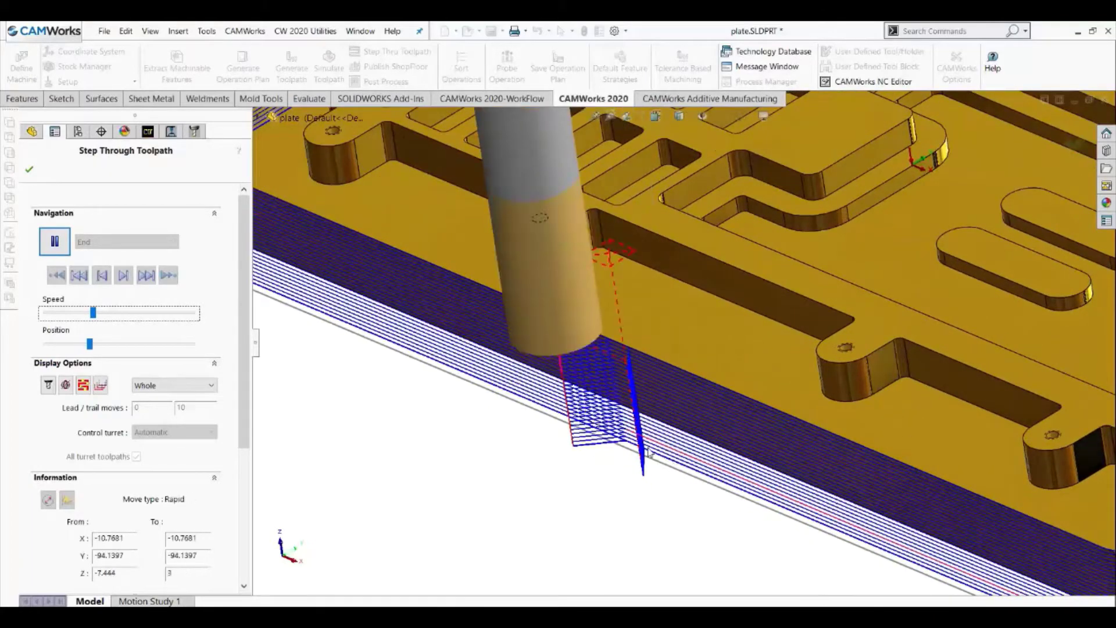
scroll(644, 399, up, 3)
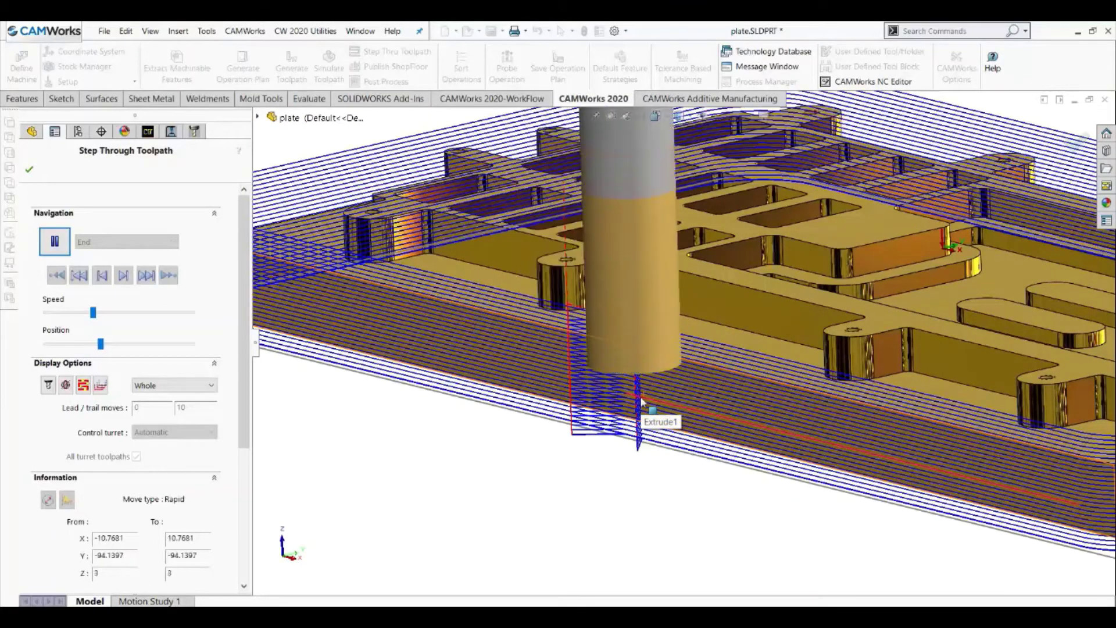
middle_drag(663, 486, 659, 509)
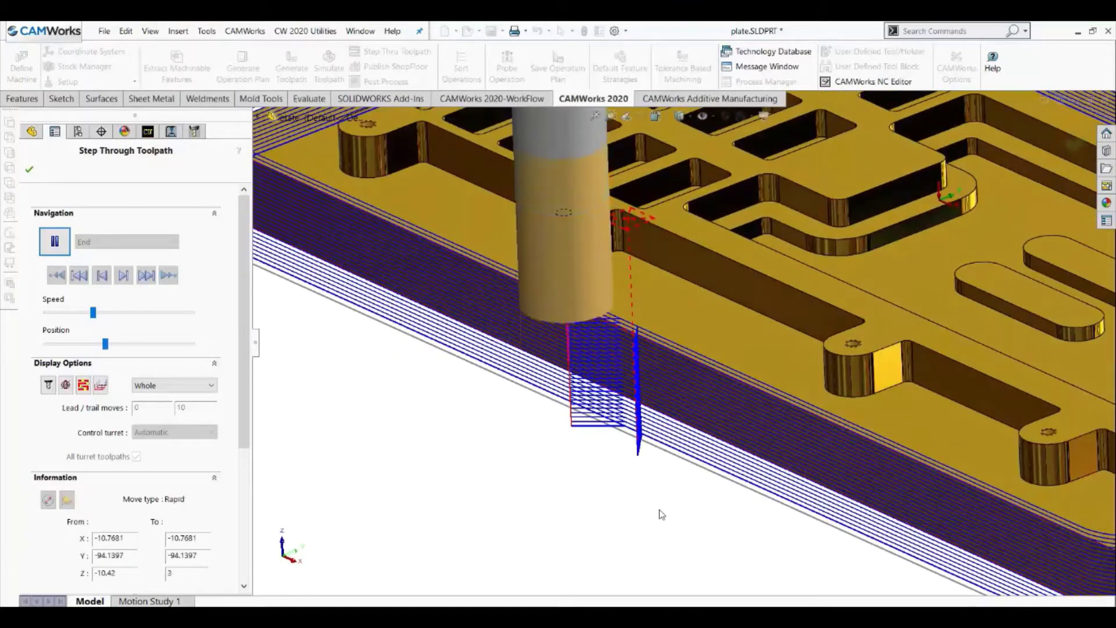
click(54, 241)
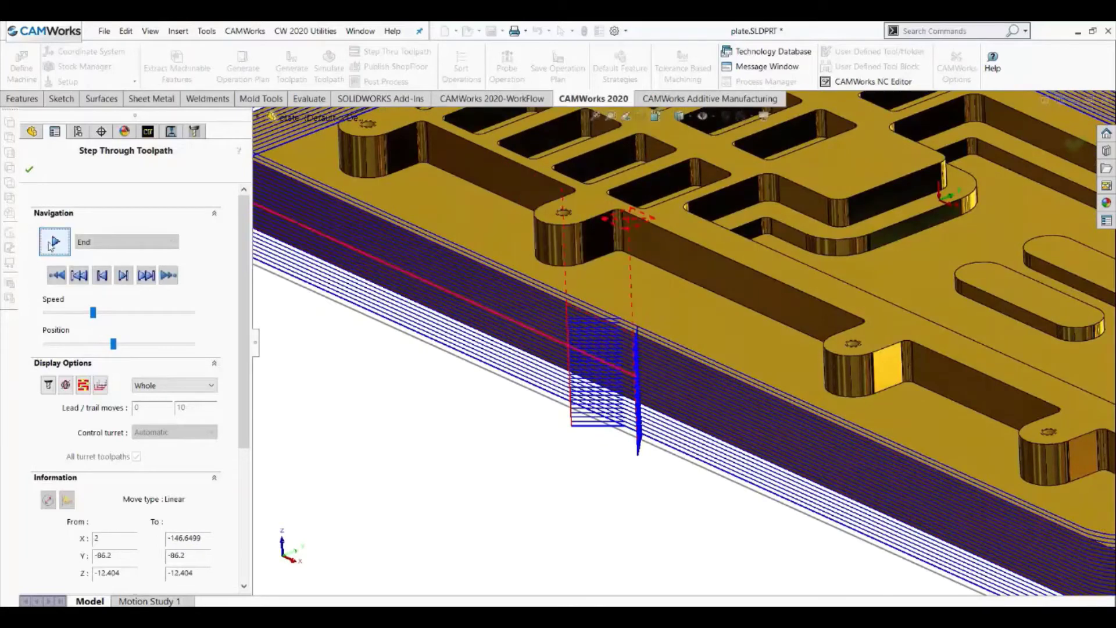
click(29, 169)
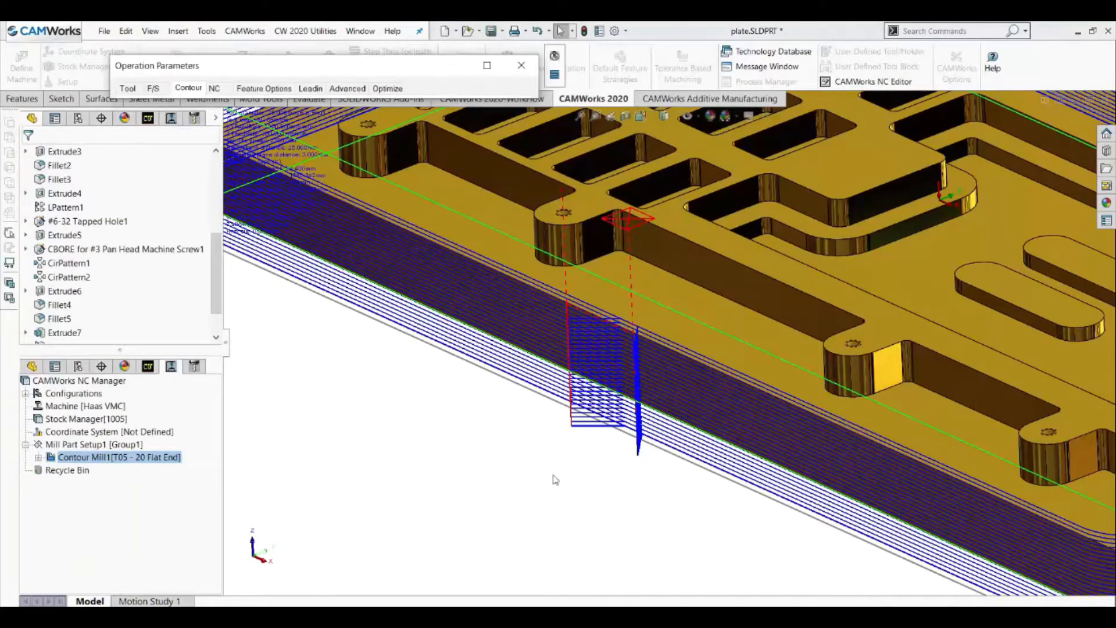
Set the depth ramp method to Cut Amount for the contour operation and preview the updated toolpath.
click(487, 66)
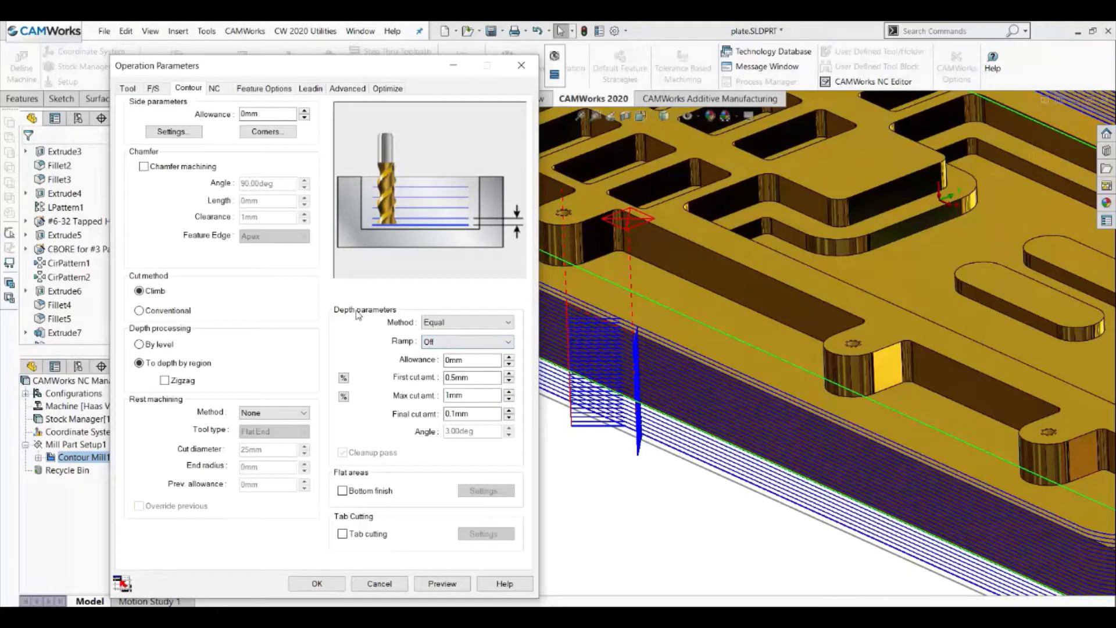
click(447, 342)
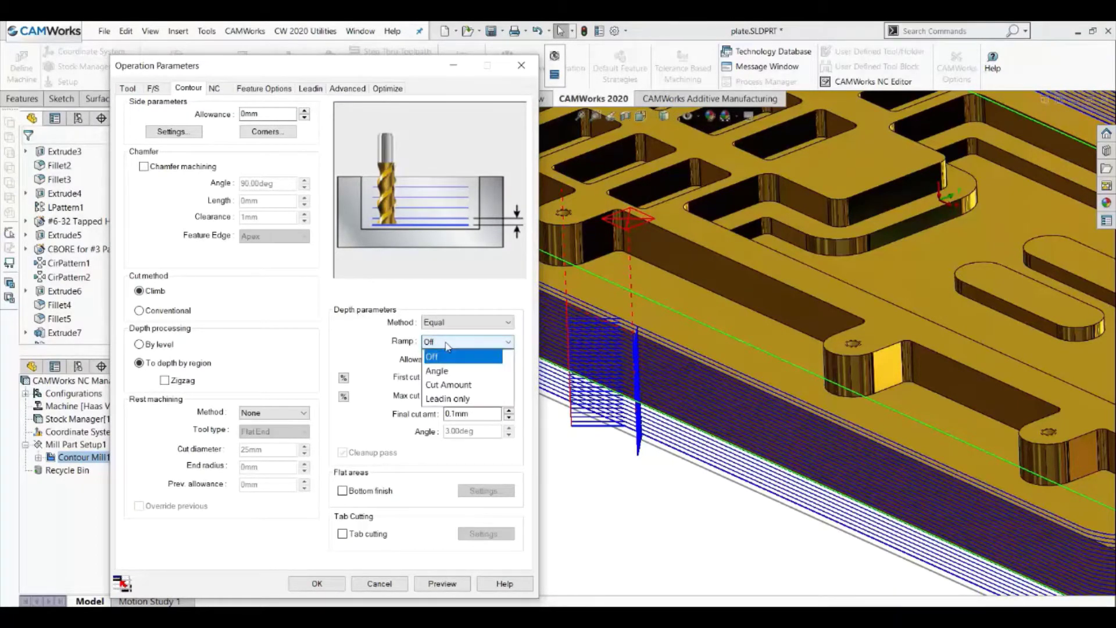
click(449, 387)
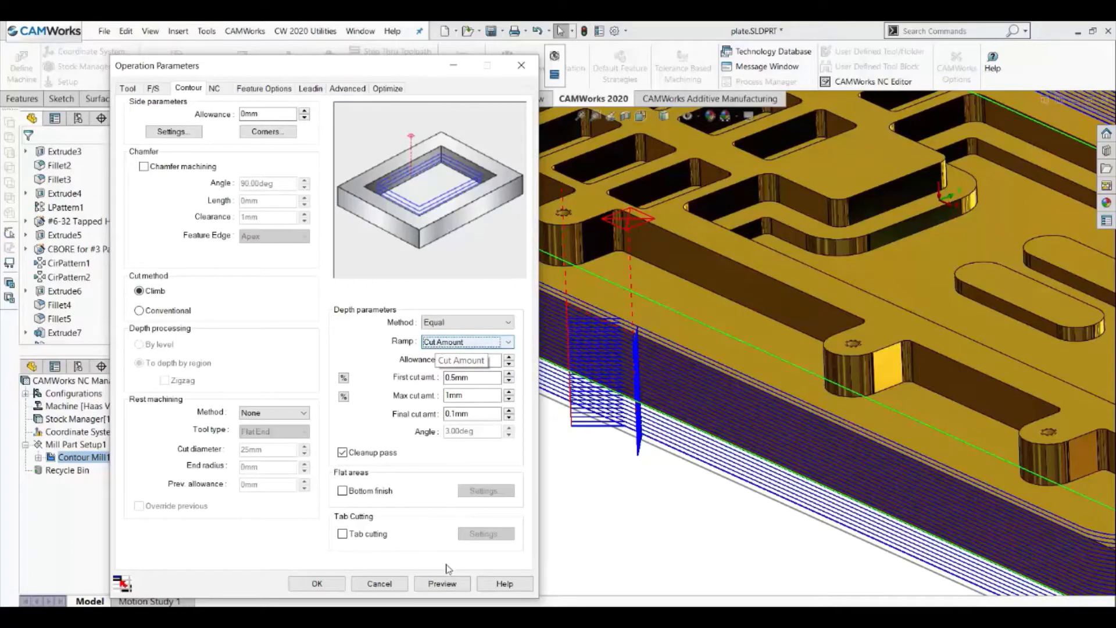
click(443, 583)
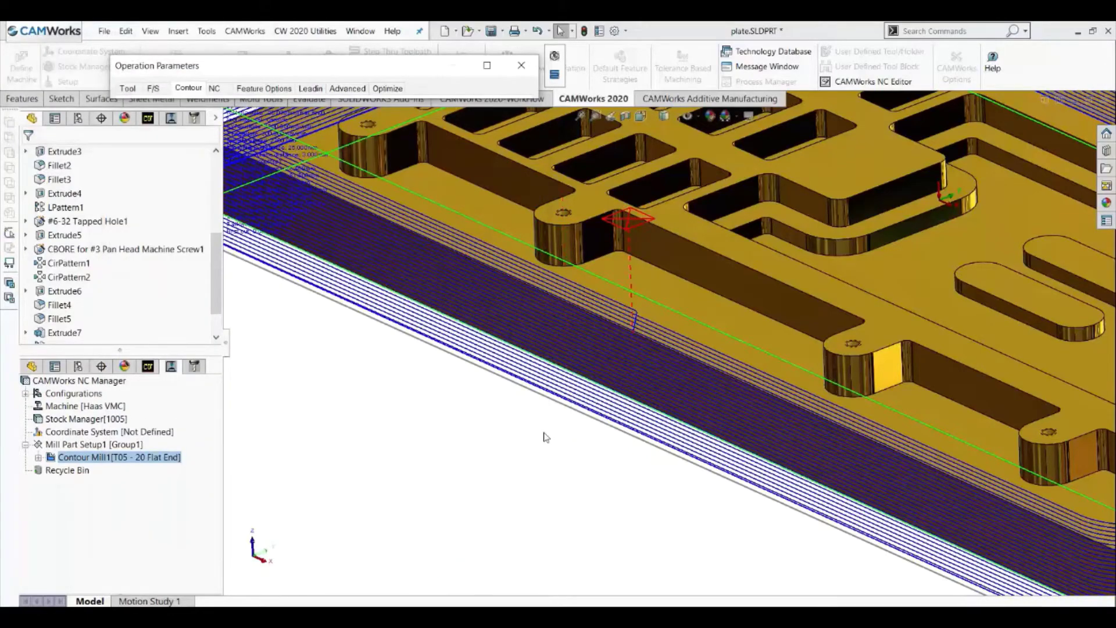
Step through the previewed Cut Amount ramp toolpath at about half playback speed, watch the descending passes, and end the step-through.
scroll(588, 428, up, 5)
mouse_move(614, 430)
middle_down()
mouse_move(599, 385)
mouse_move(633, 435)
middle_up()
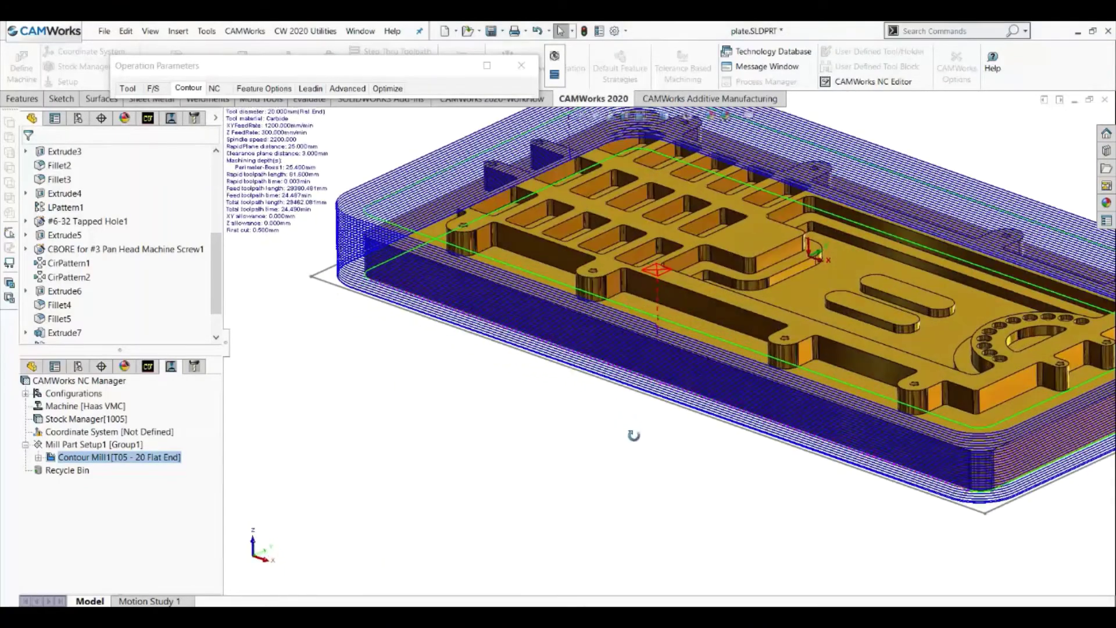
click(554, 75)
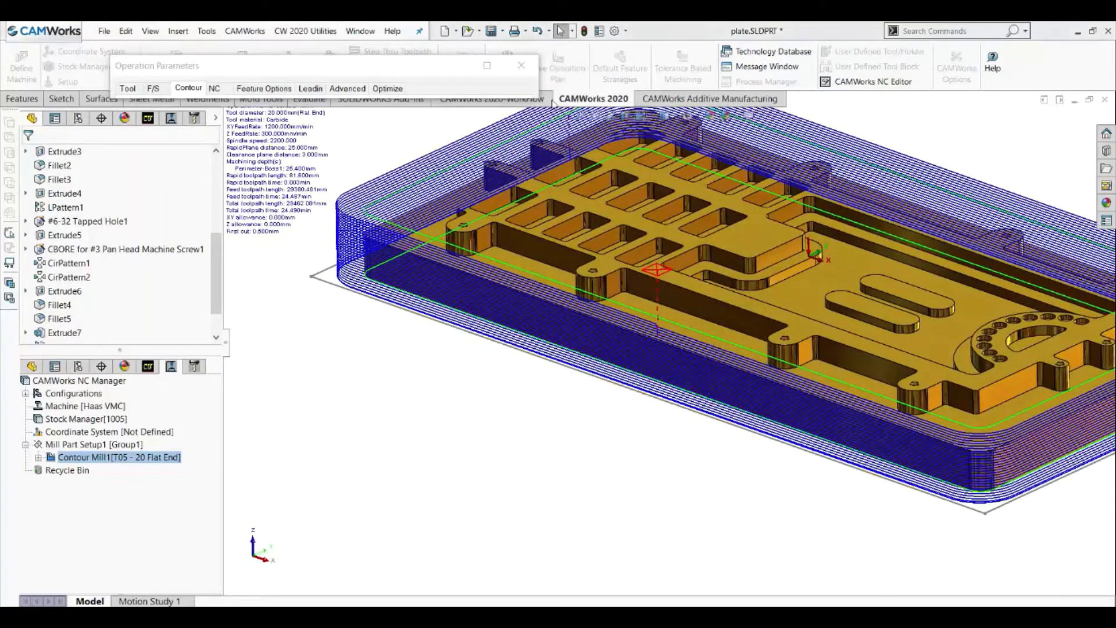
click(63, 249)
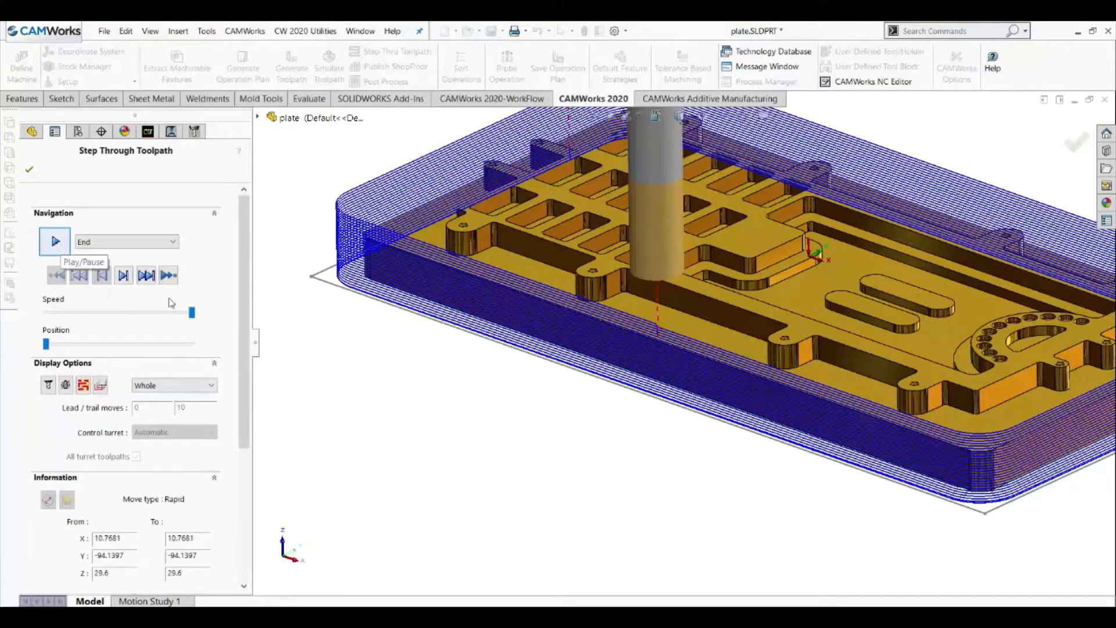
drag(192, 312, 114, 313)
click(64, 243)
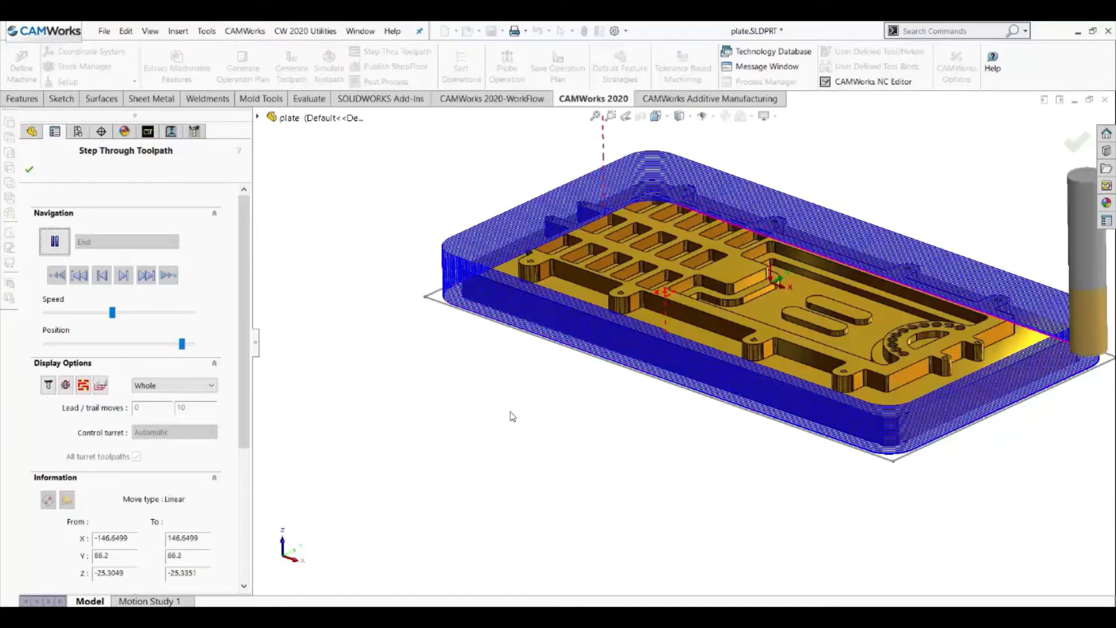
click(29, 170)
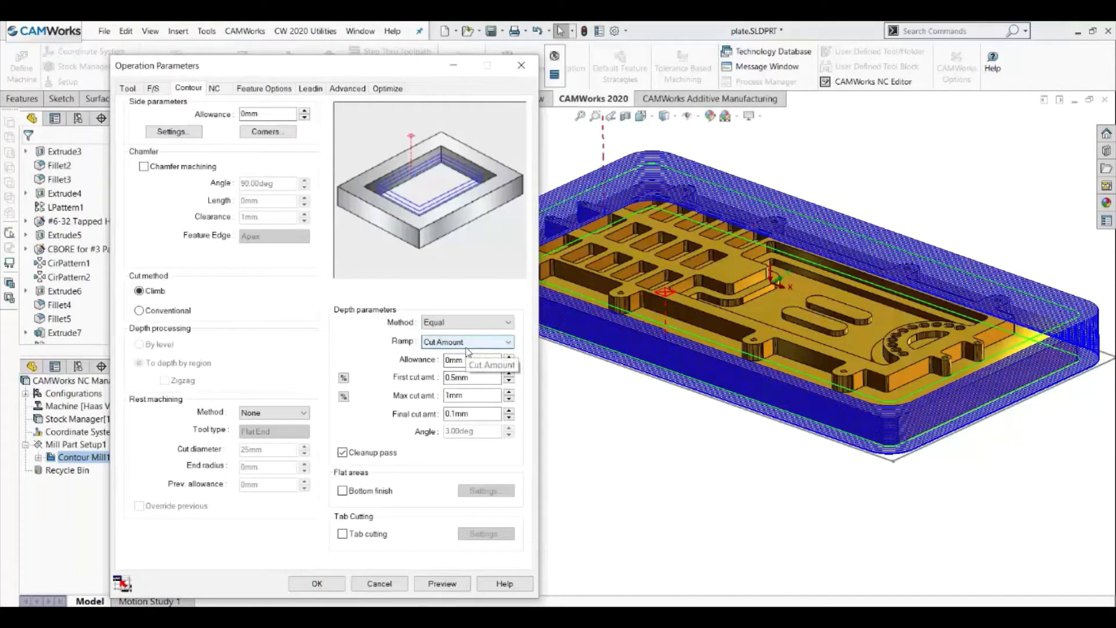
Set the contour operation's side allowance to 0.15 mm and accept the operation parameters.
scroll(617, 323, down, 3)
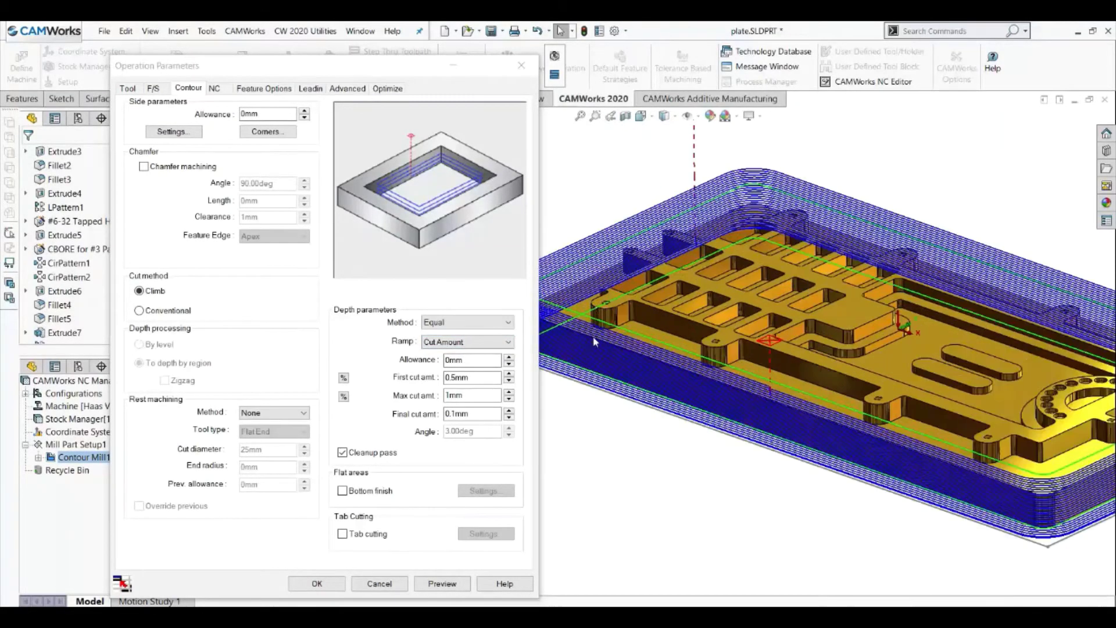
middle_drag(739, 465, 797, 434)
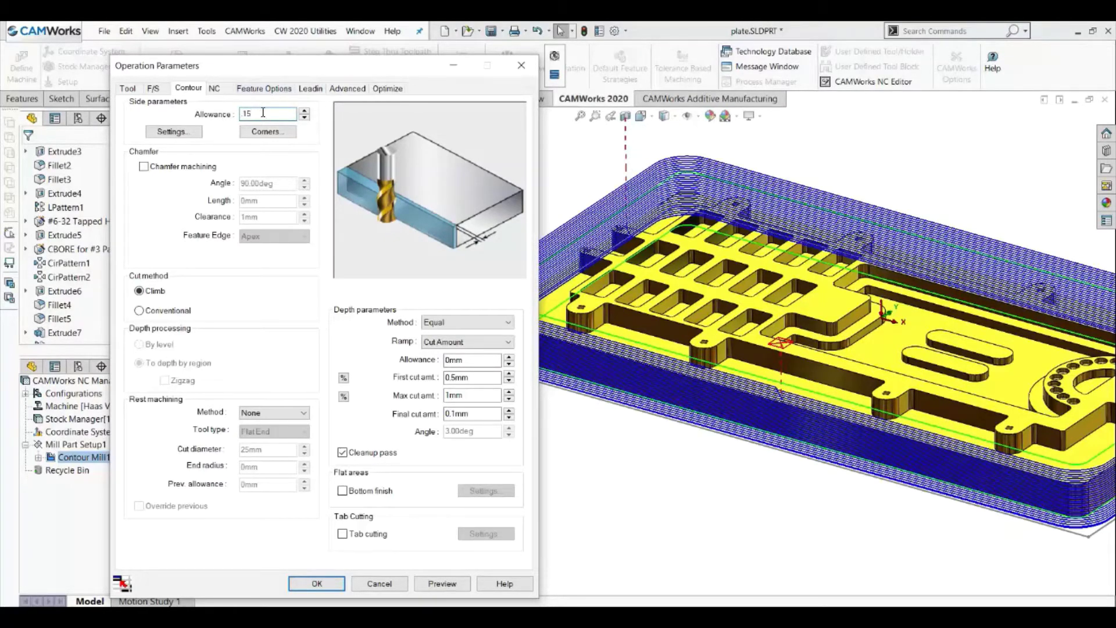
click(318, 583)
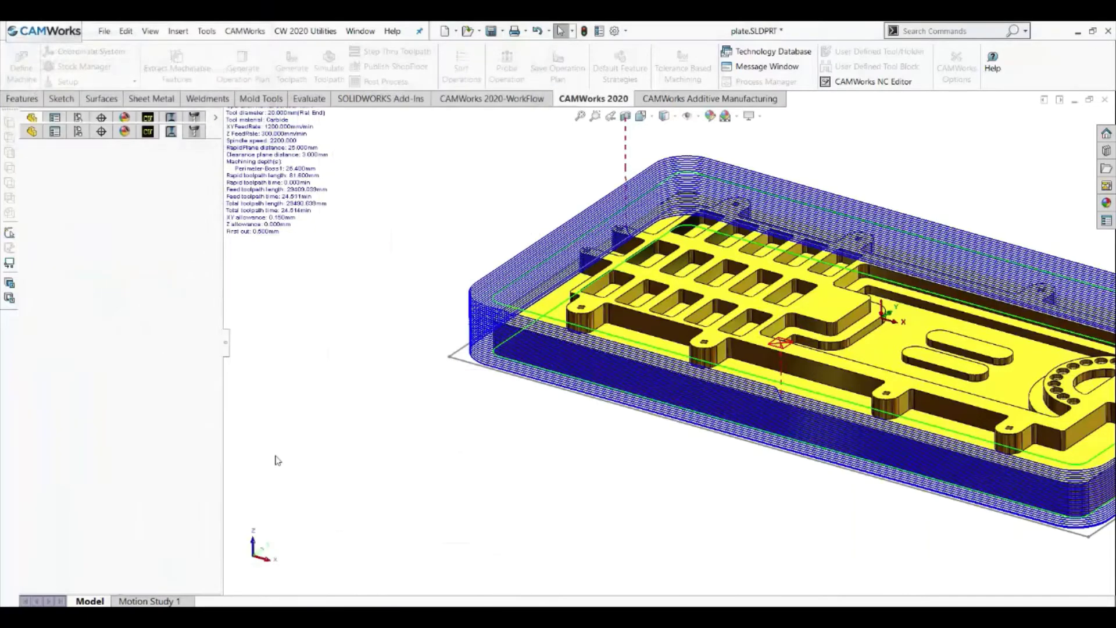
Simulate the contour milling toolpath to the end, inspect the colour-coded difference between stock and part, and close the simulation.
right_click(153, 233)
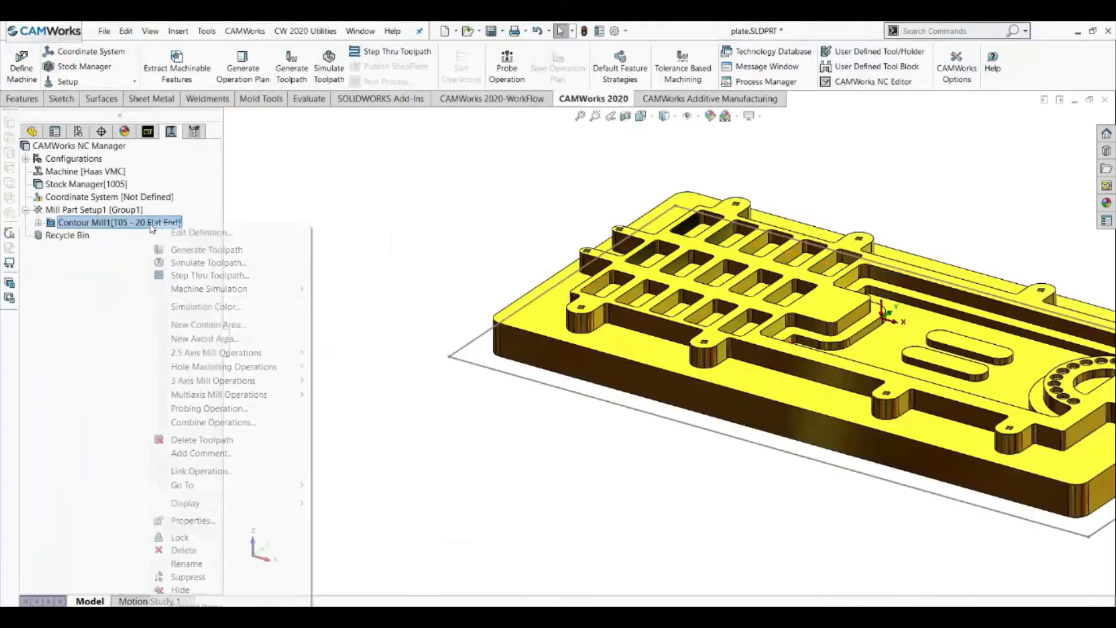
click(187, 264)
click(107, 254)
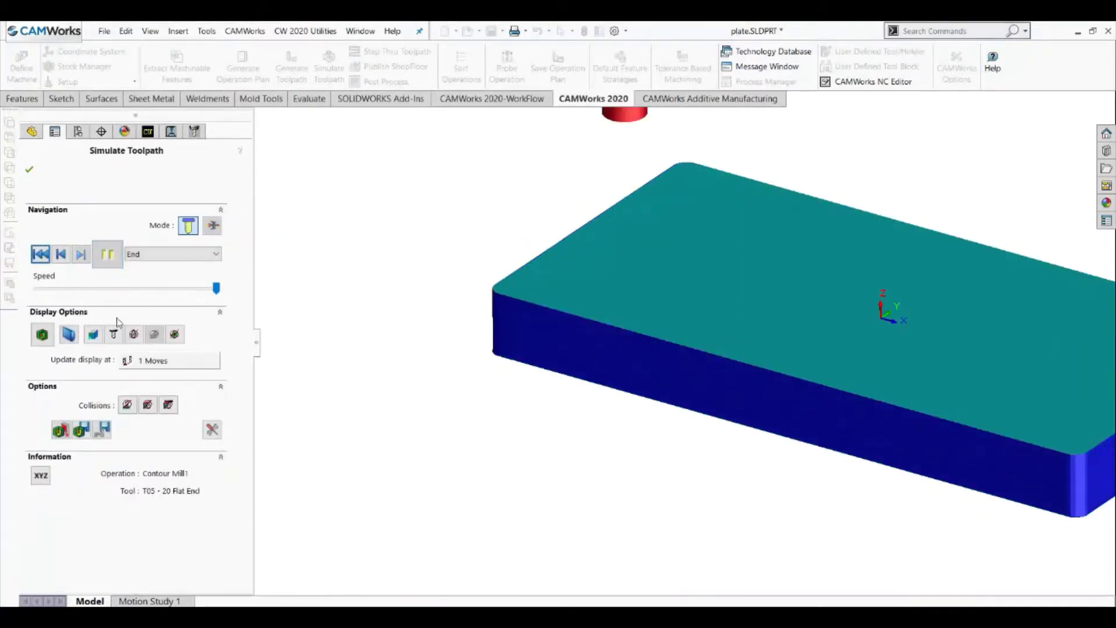
click(42, 334)
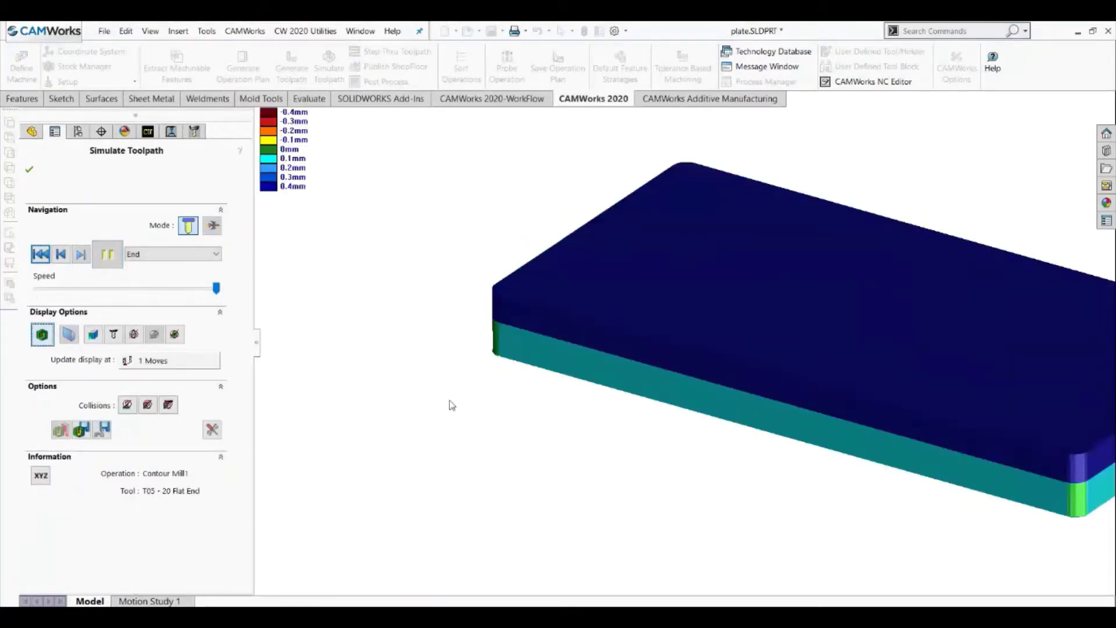
middle_drag(452, 405, 601, 453)
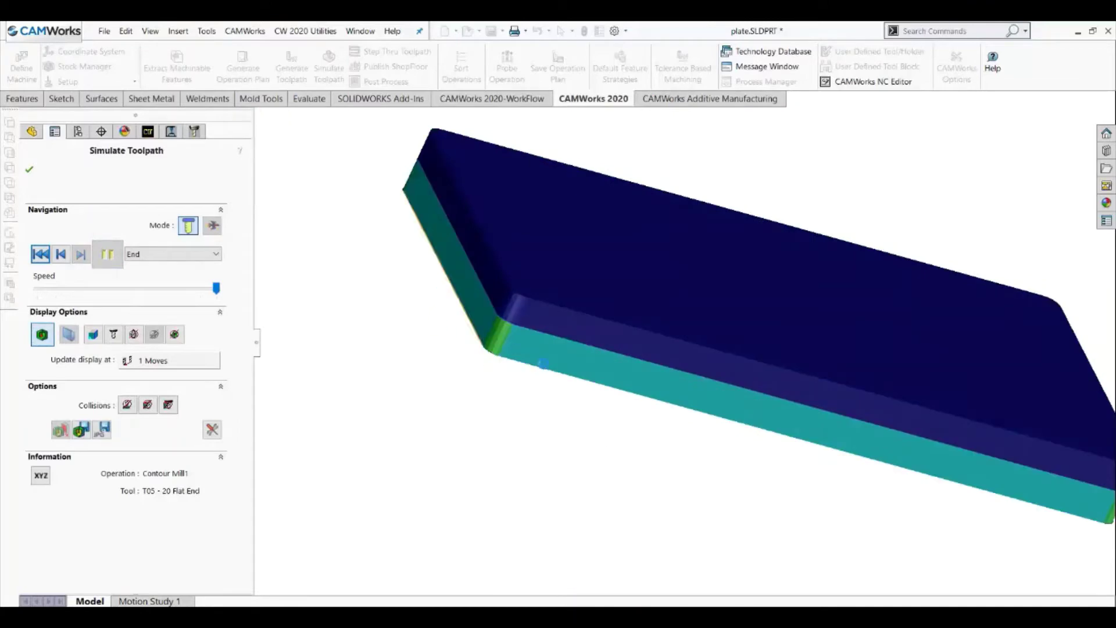
middle_drag(559, 369, 514, 358)
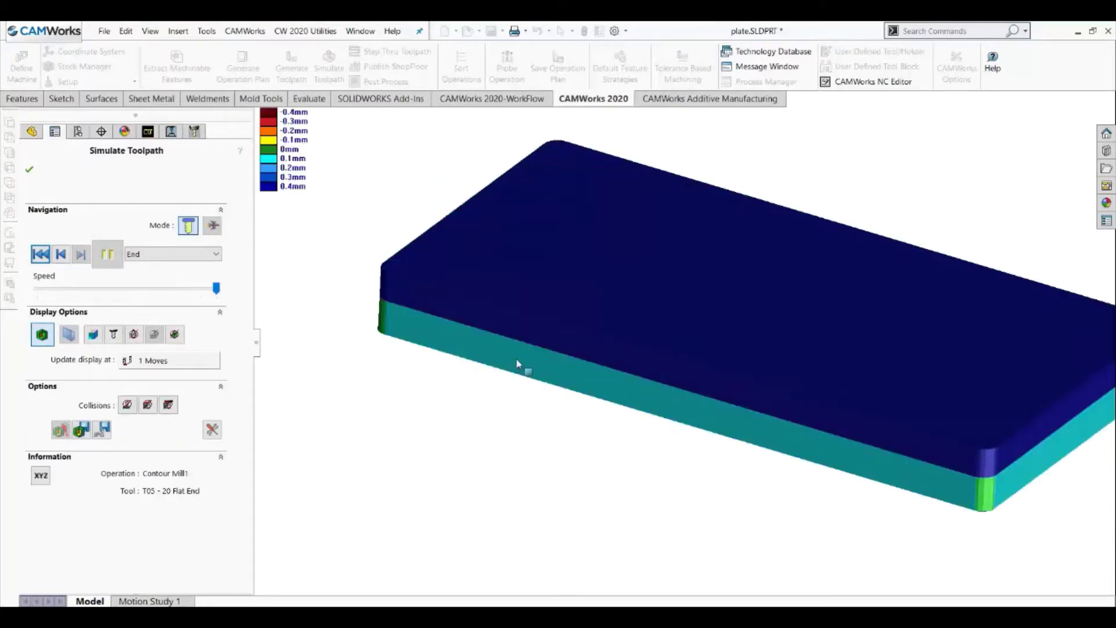
click(29, 169)
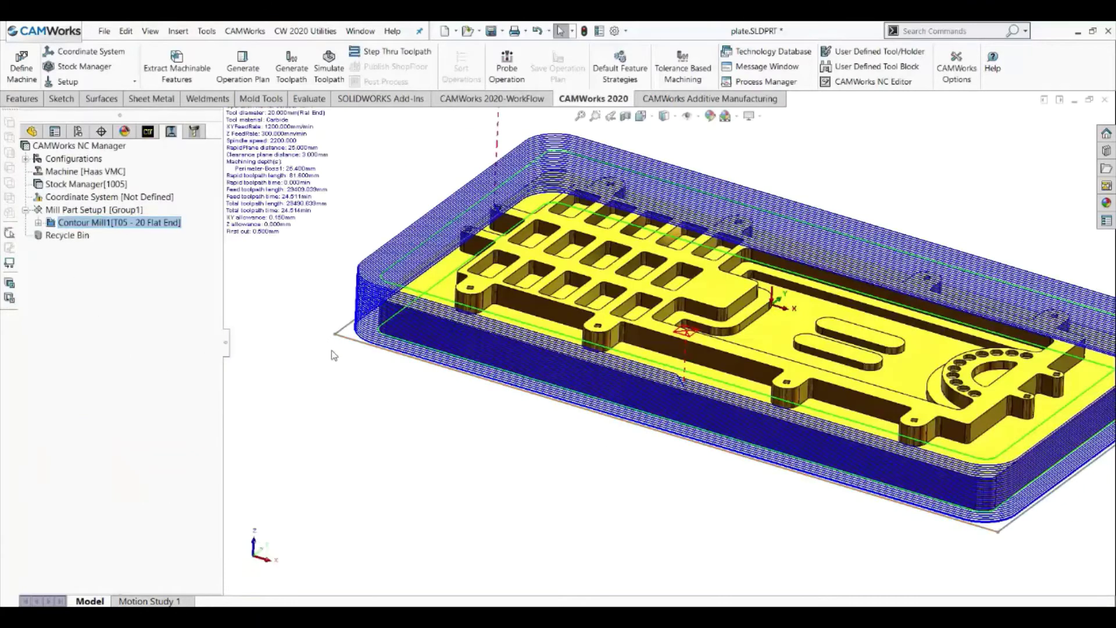
Run the contour mill simulation again at reduced speed, and finish it at full speed.
right_click(138, 226)
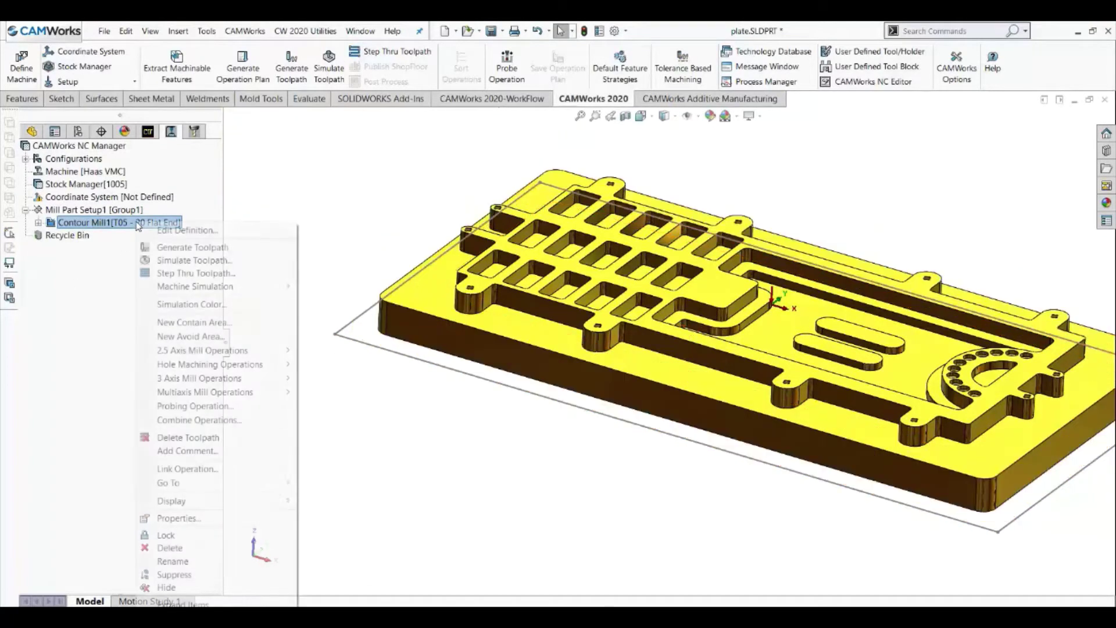
click(163, 263)
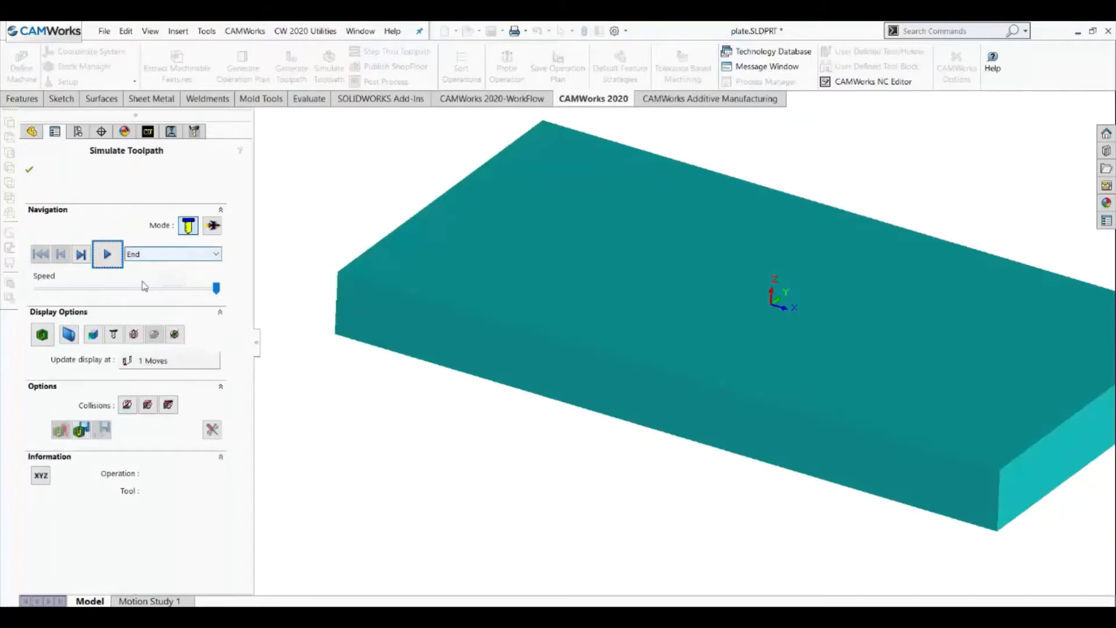
drag(216, 289, 189, 289)
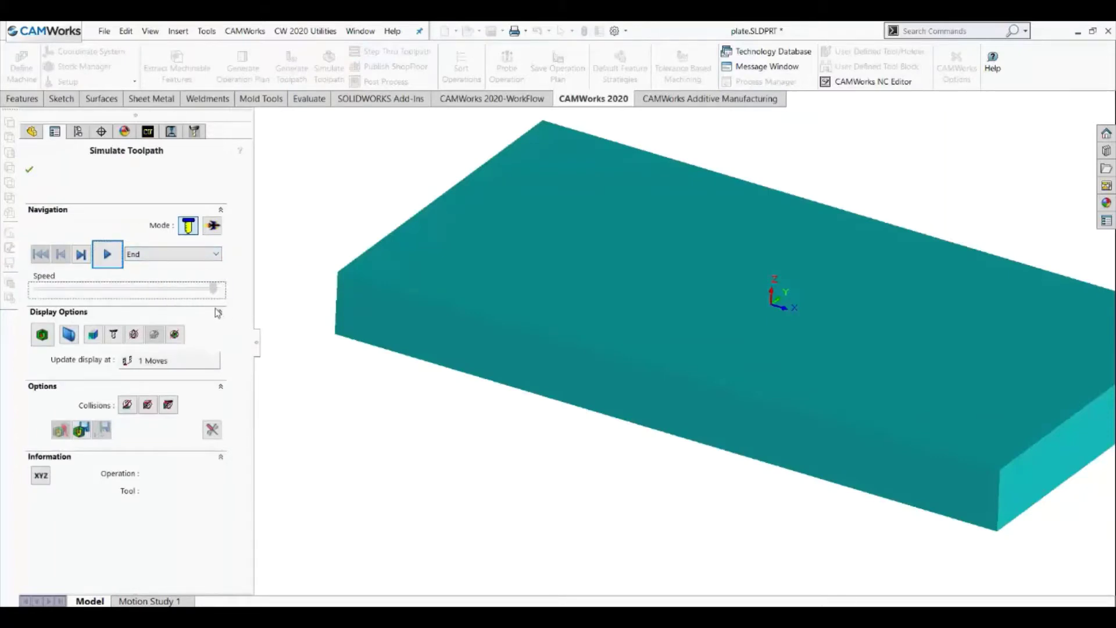
click(107, 254)
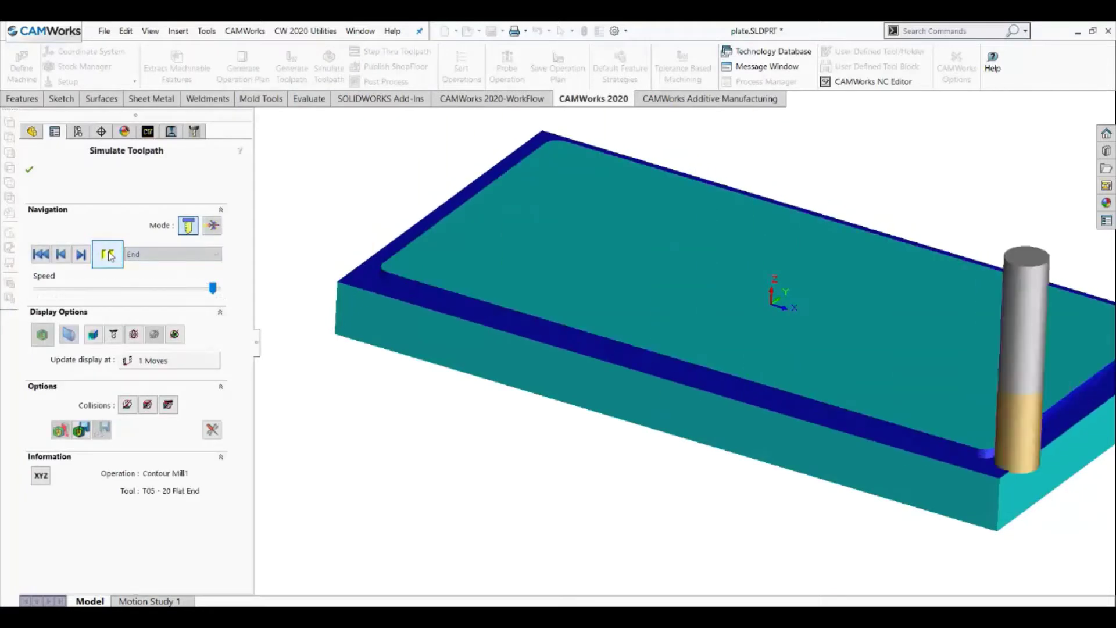
click(194, 290)
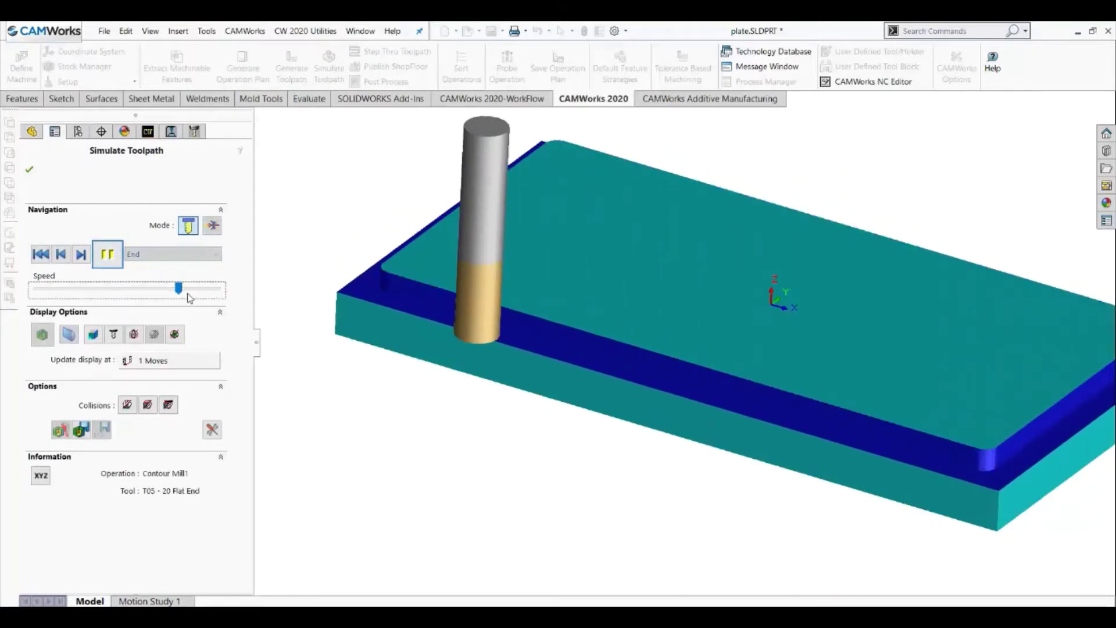
drag(181, 289, 223, 297)
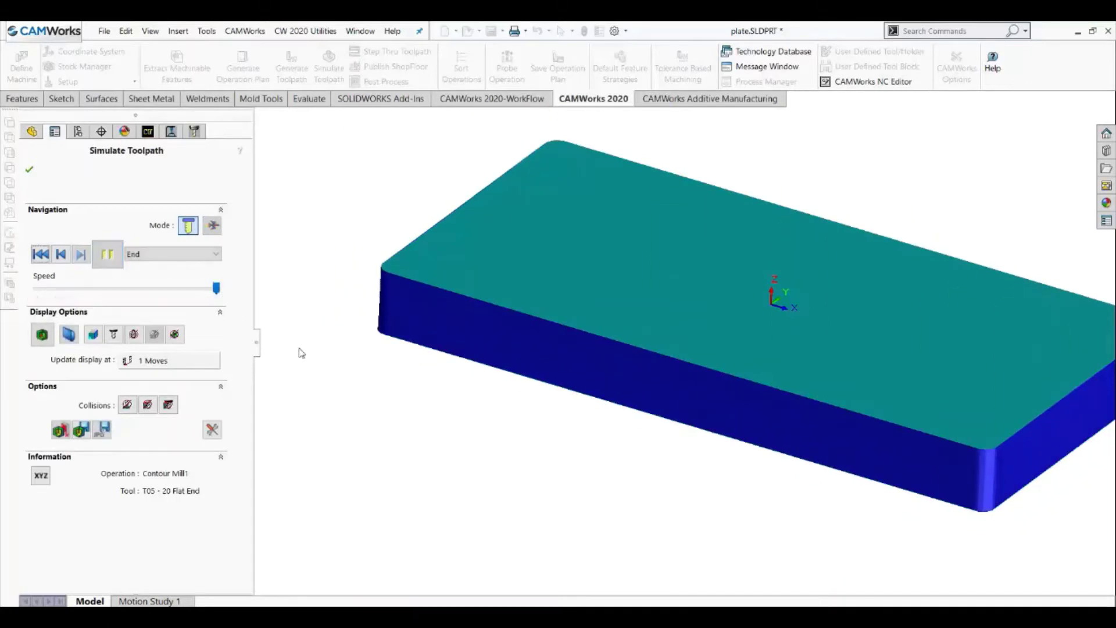
Show the difference between the simulated stock and the design part, examine the side walls, and close the simulation.
click(42, 335)
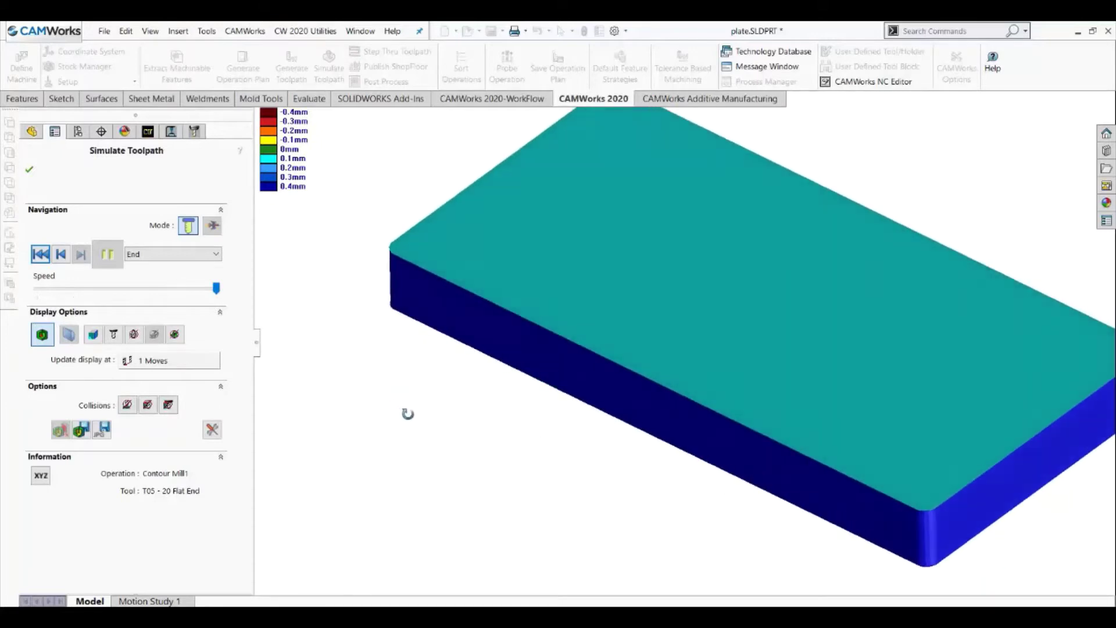
scroll(398, 400, up, 2)
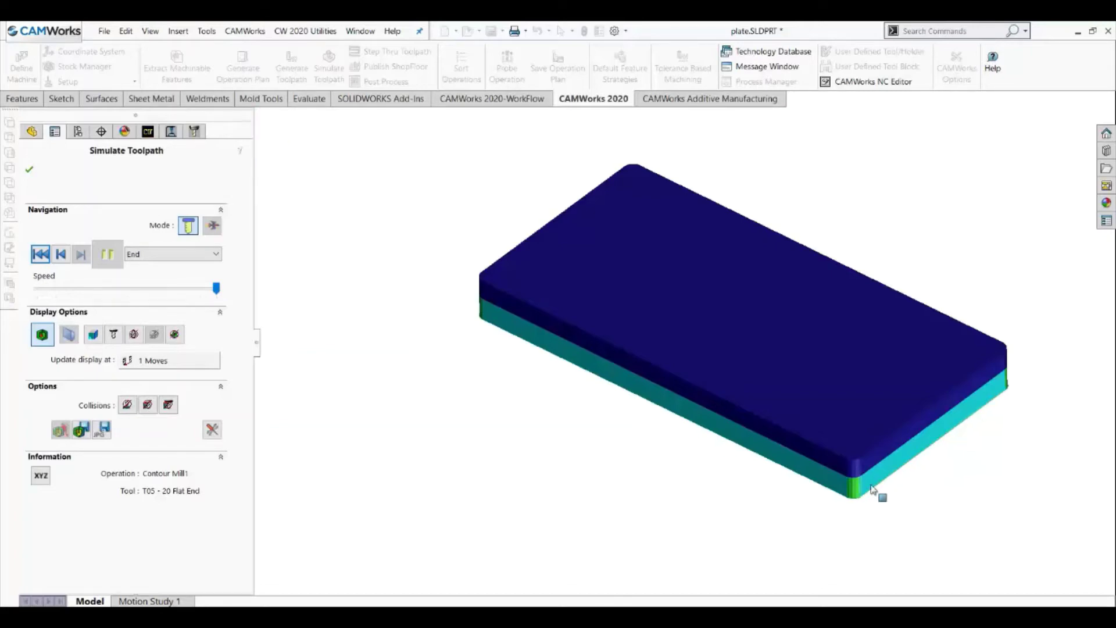
click(30, 170)
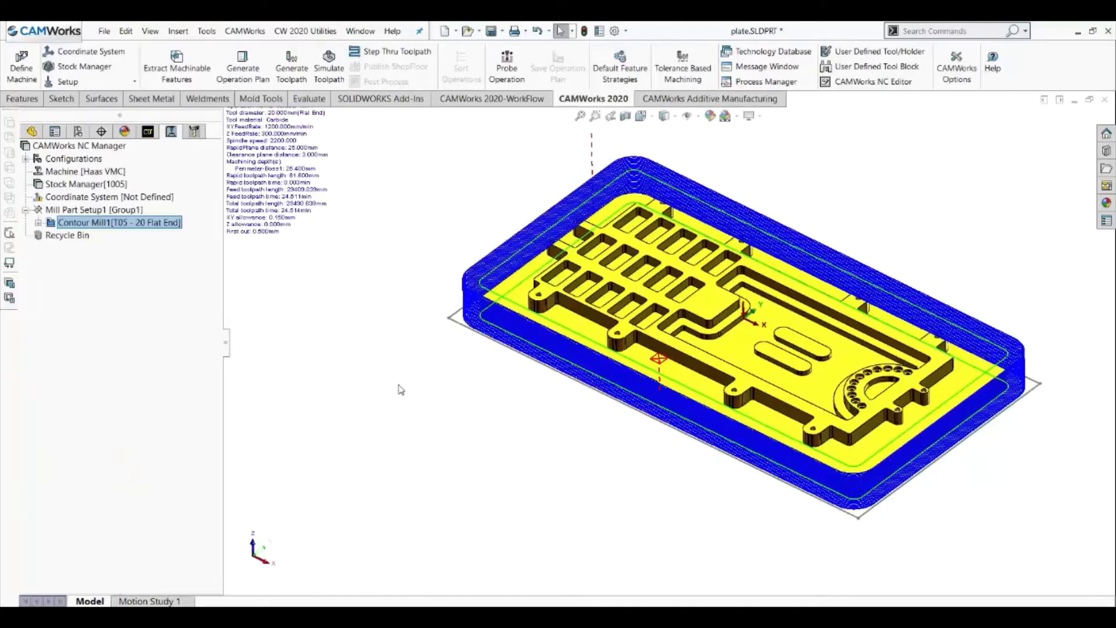
scroll(691, 452, down, 3)
middle_drag(639, 448, 536, 459)
scroll(556, 445, up, 2)
scroll(586, 342, down, 2)
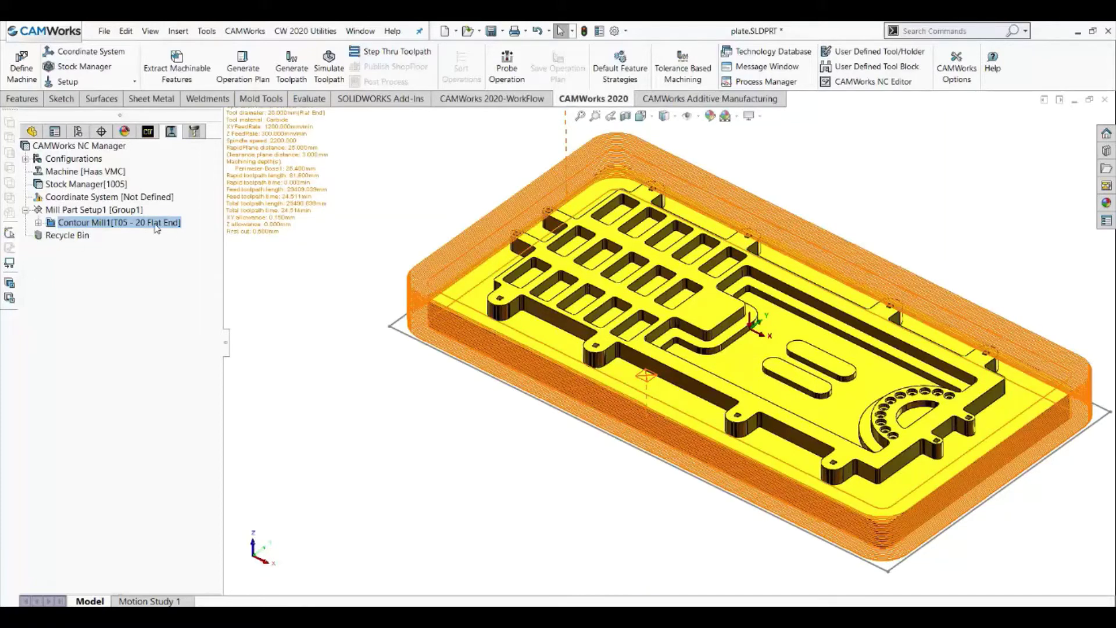
Start a new 2.5 axis Contour Mill operation on the perimeter boss feature and pick the T05 - 20 Flat End tool.
click(148, 133)
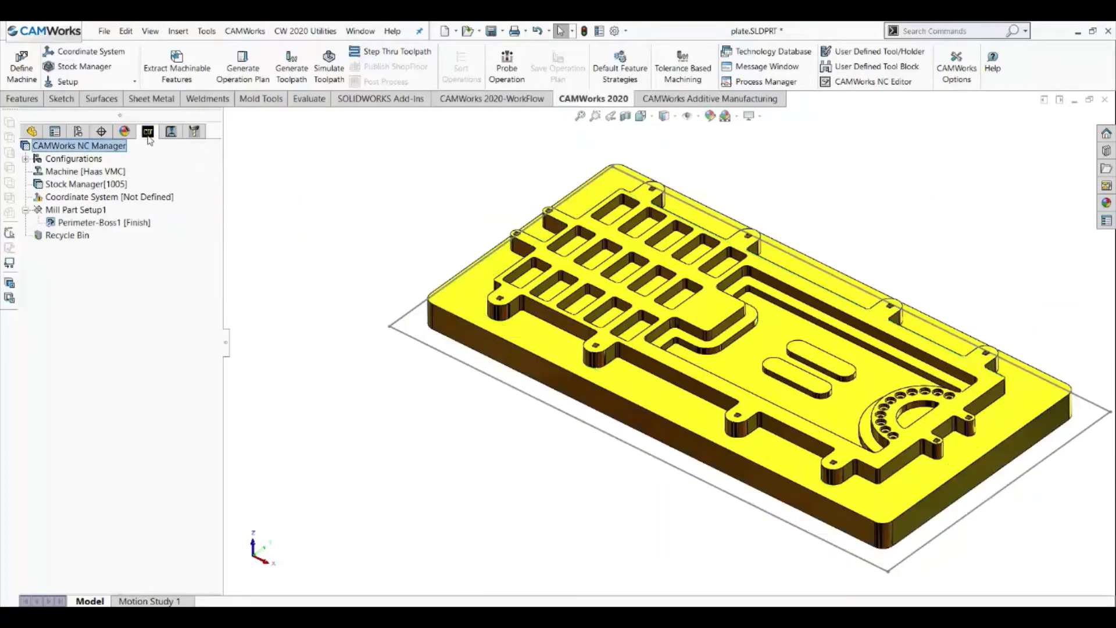
right_click(140, 230)
mouse_move(278, 344)
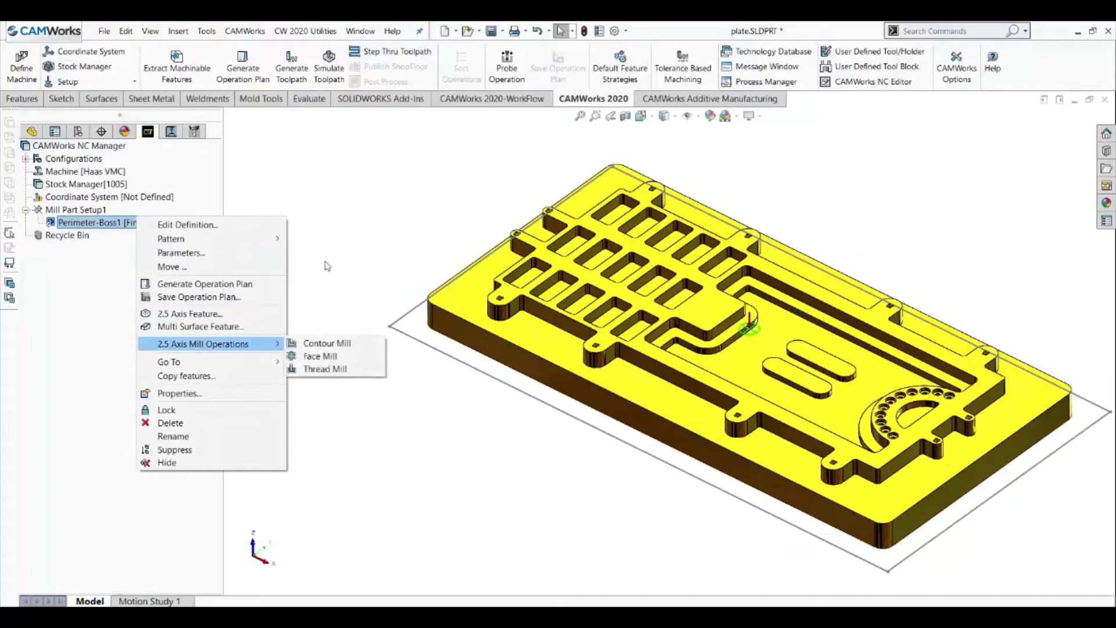
click(337, 231)
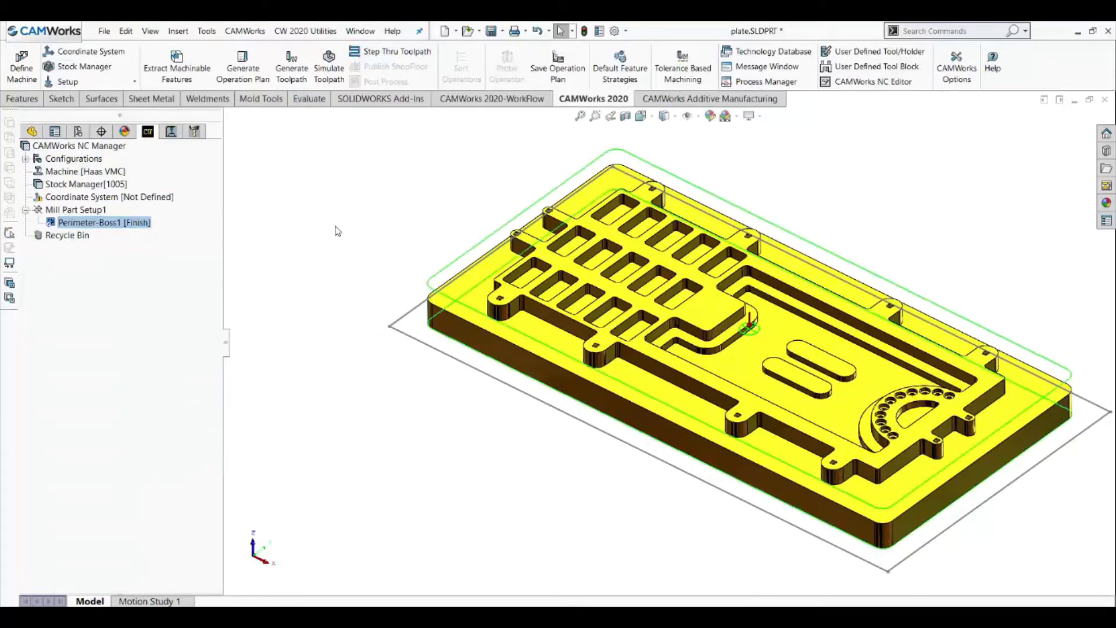
right_click(113, 227)
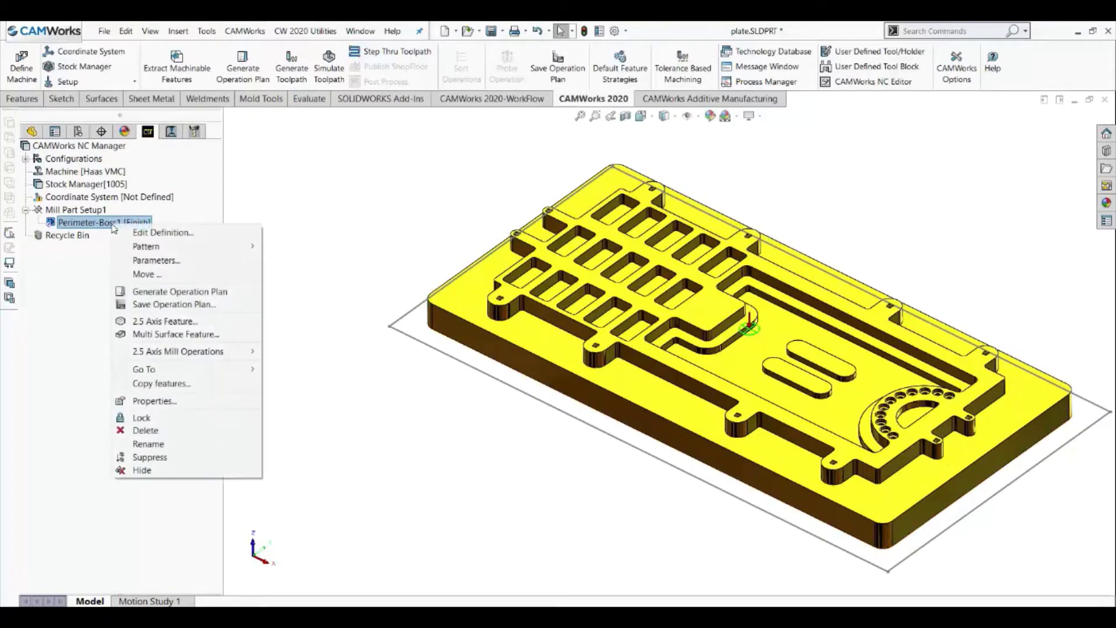
mouse_move(239, 352)
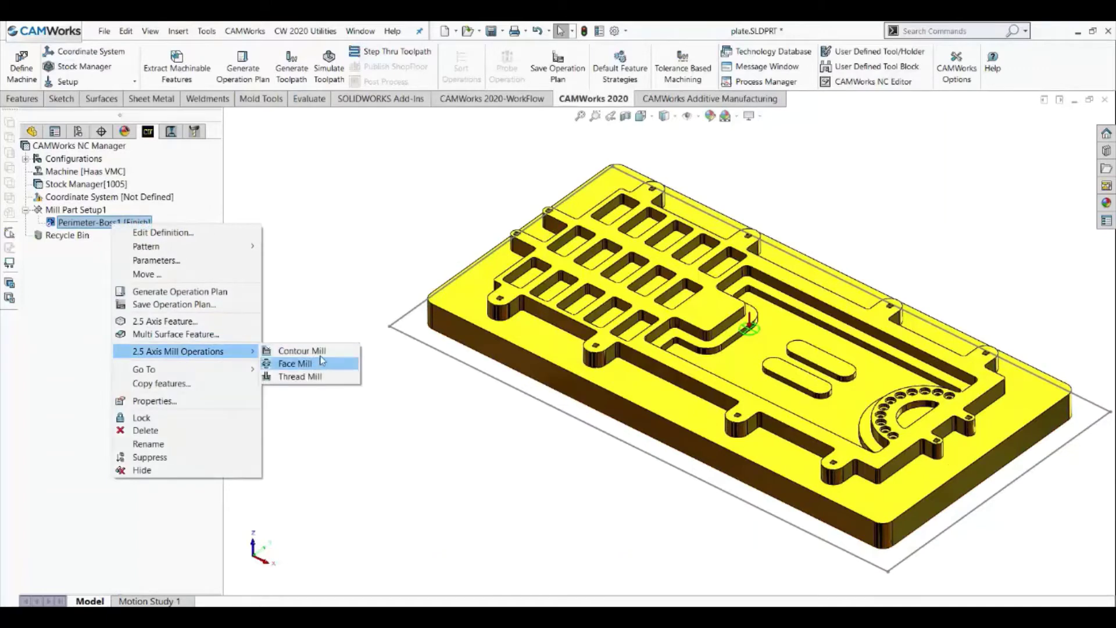
click(308, 351)
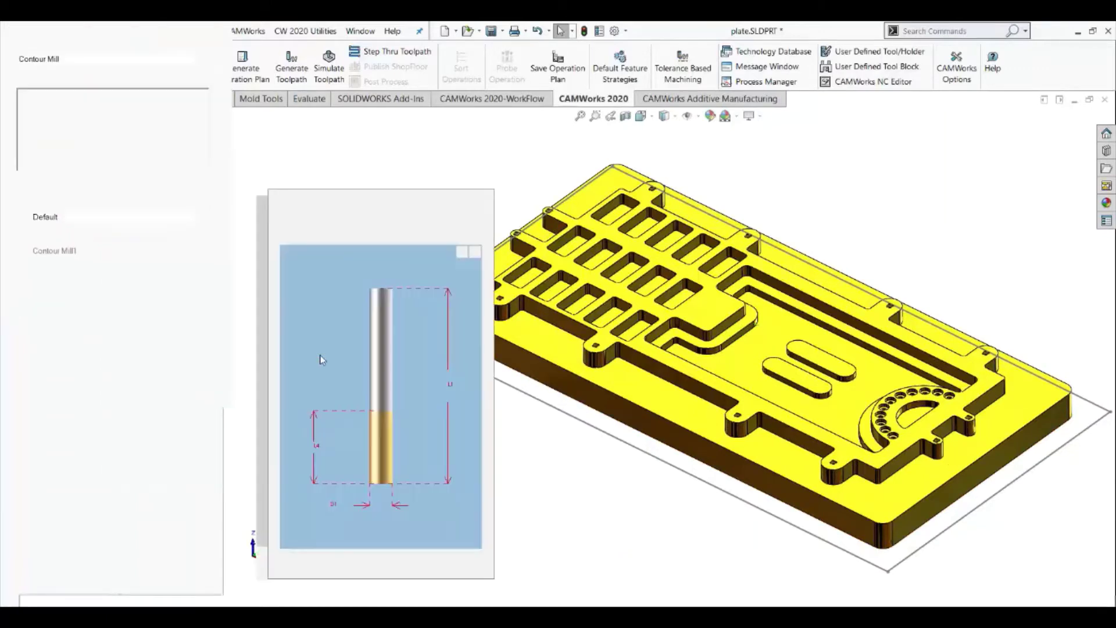
click(119, 329)
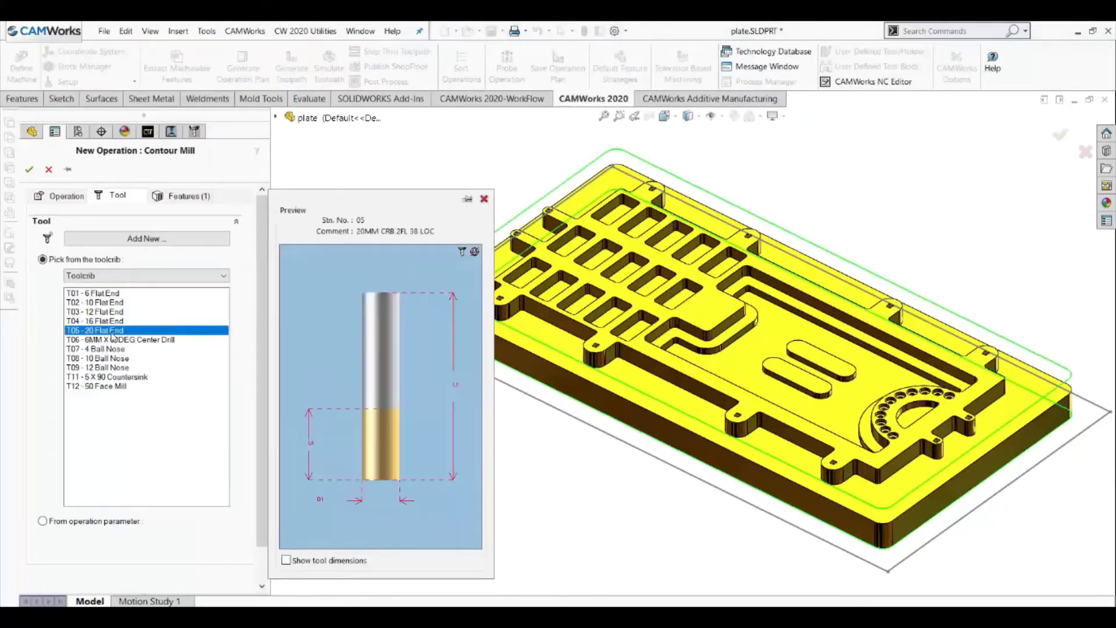
Copy the new operation's parameters from Contour Mill1 and create the operation.
click(66, 200)
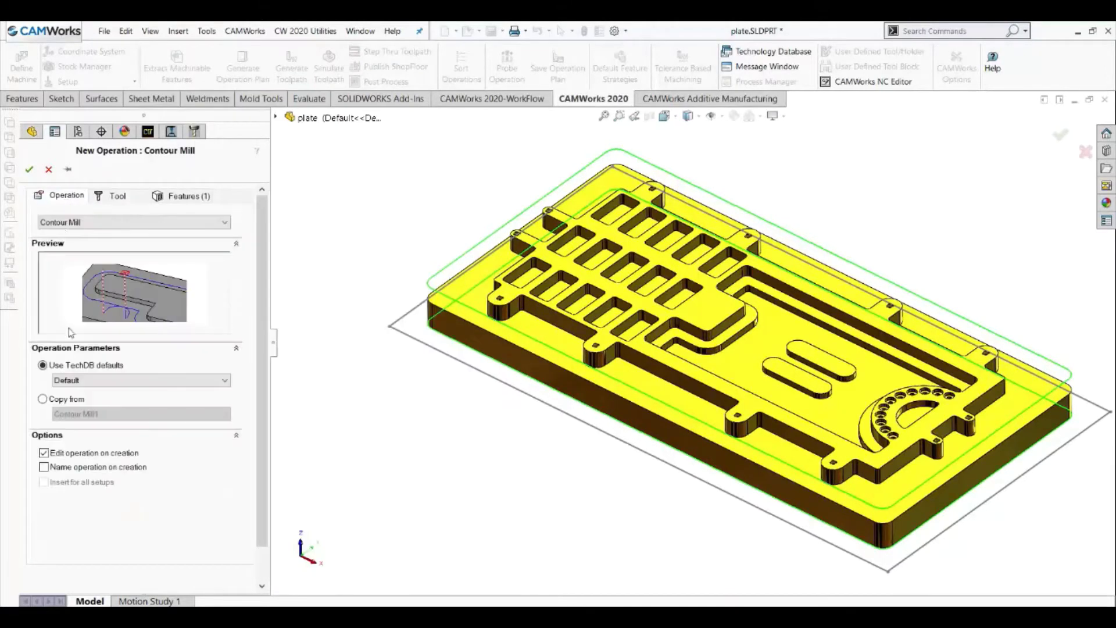
click(43, 399)
click(96, 414)
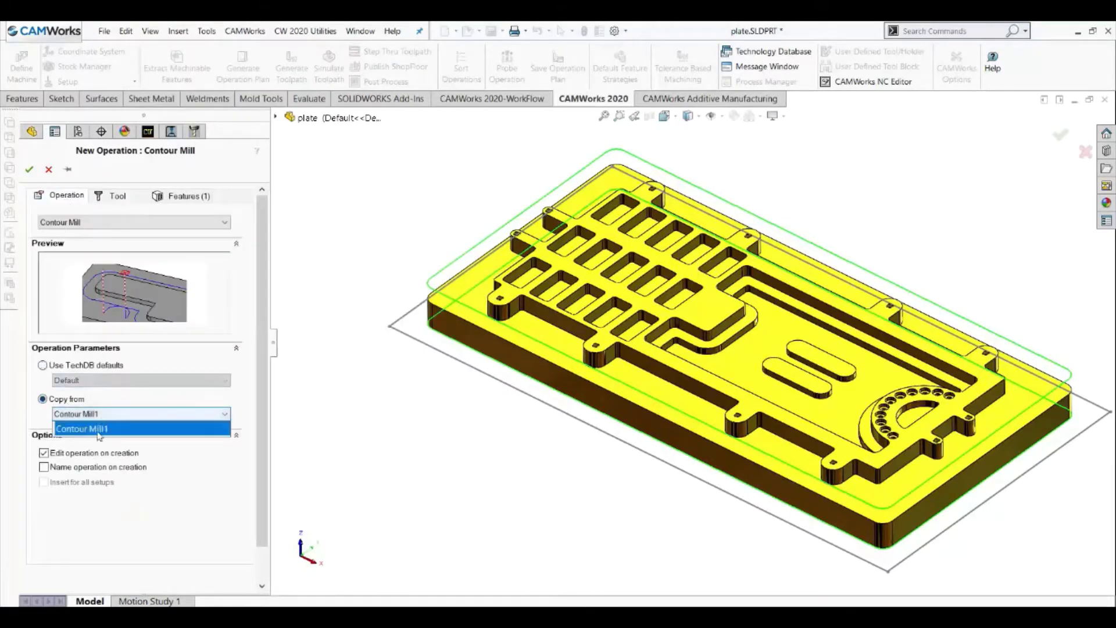
click(101, 429)
click(30, 170)
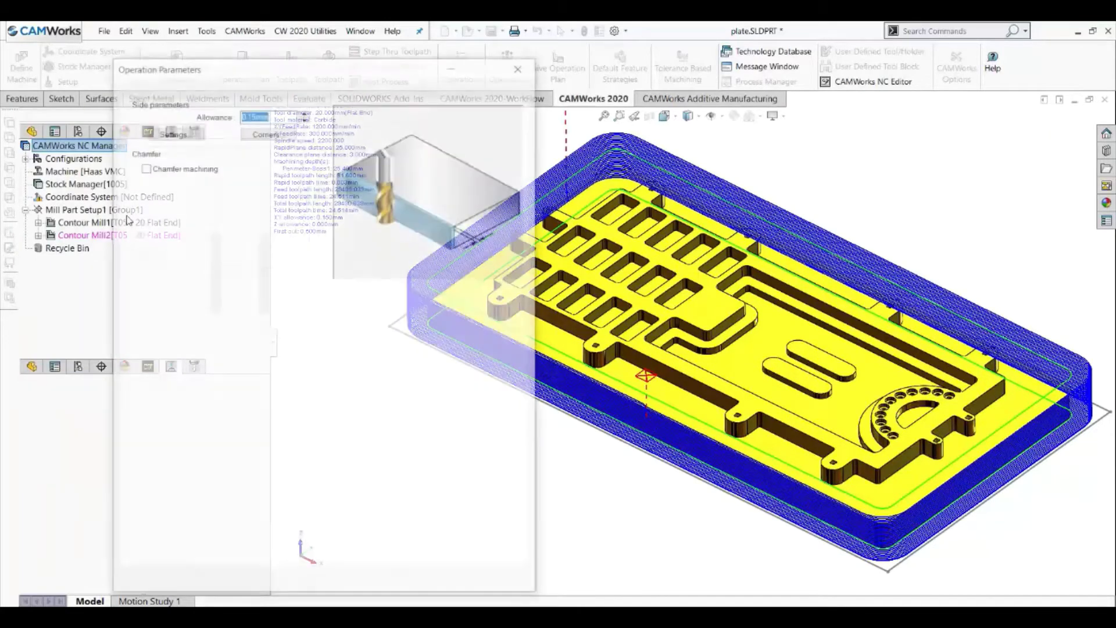
Check the new contour operation's spindle speed and XY feedrate, and set its side allowance to 0 mm.
click(154, 89)
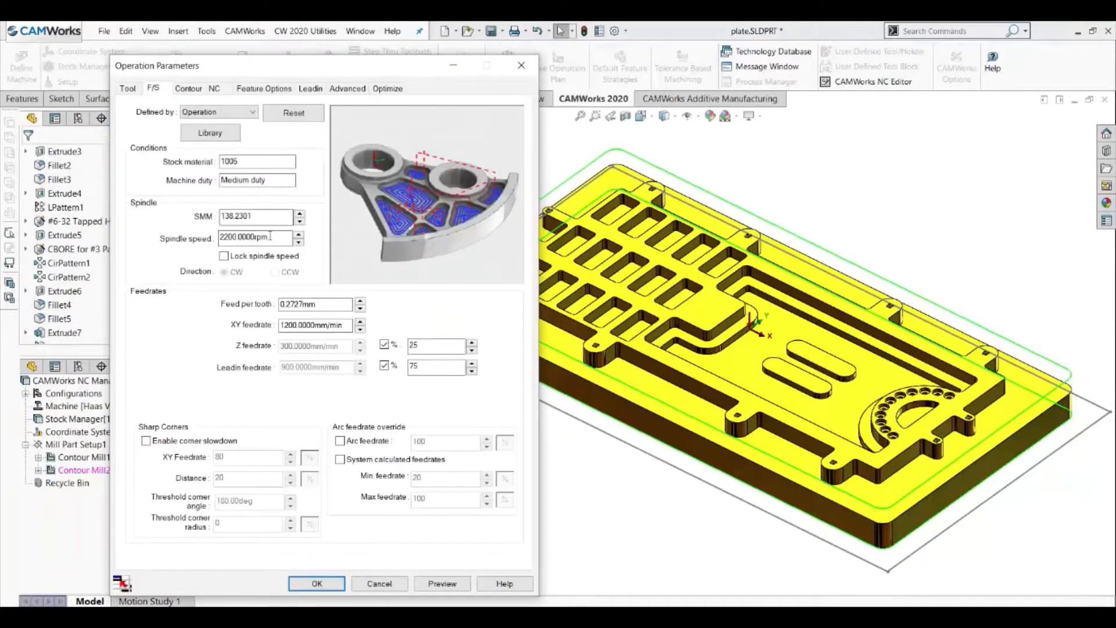
click(250, 237)
click(320, 321)
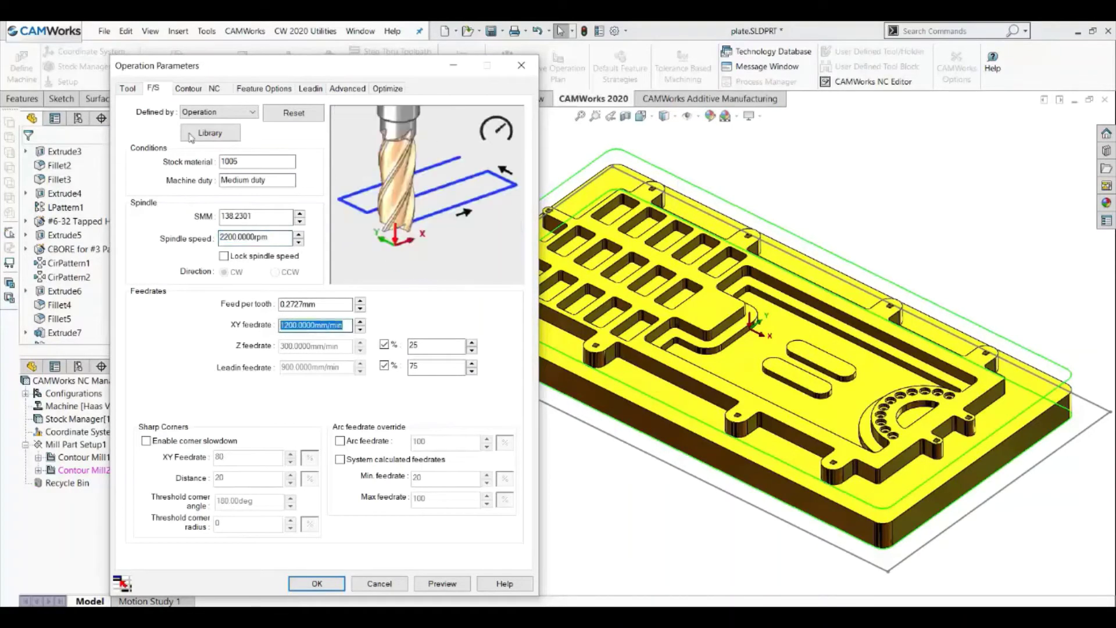
click(189, 90)
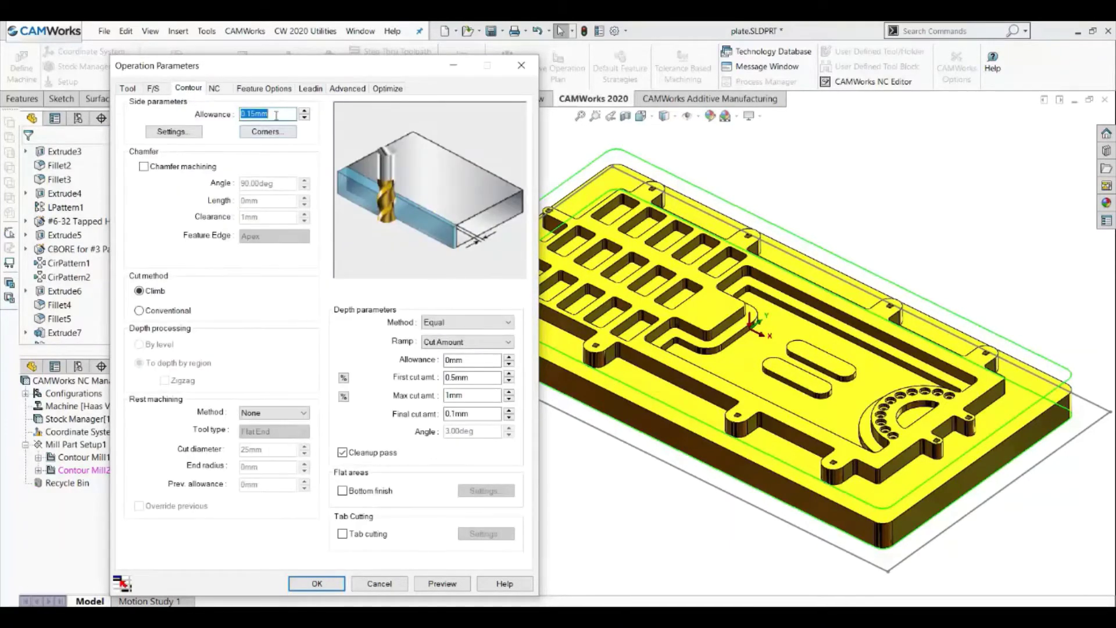
text(0)
Set the first cut amount to 30 mm and the maximum and final cut amounts to 0 mm, and preview the toolpath.
drag(472, 377, 413, 377)
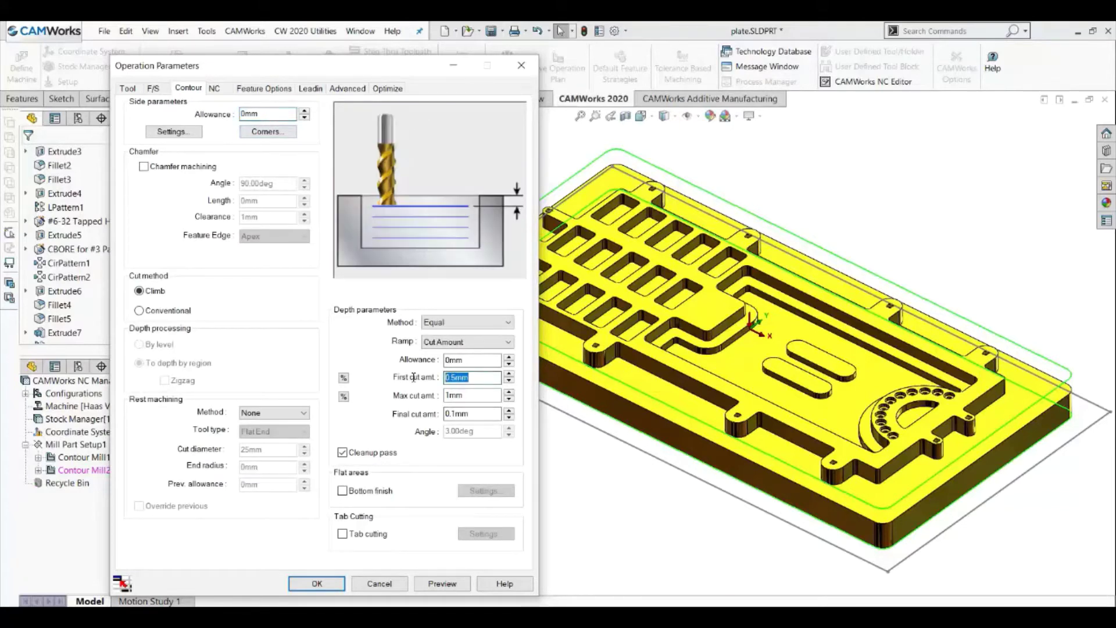
text(30)
key(Tab)
text(0)
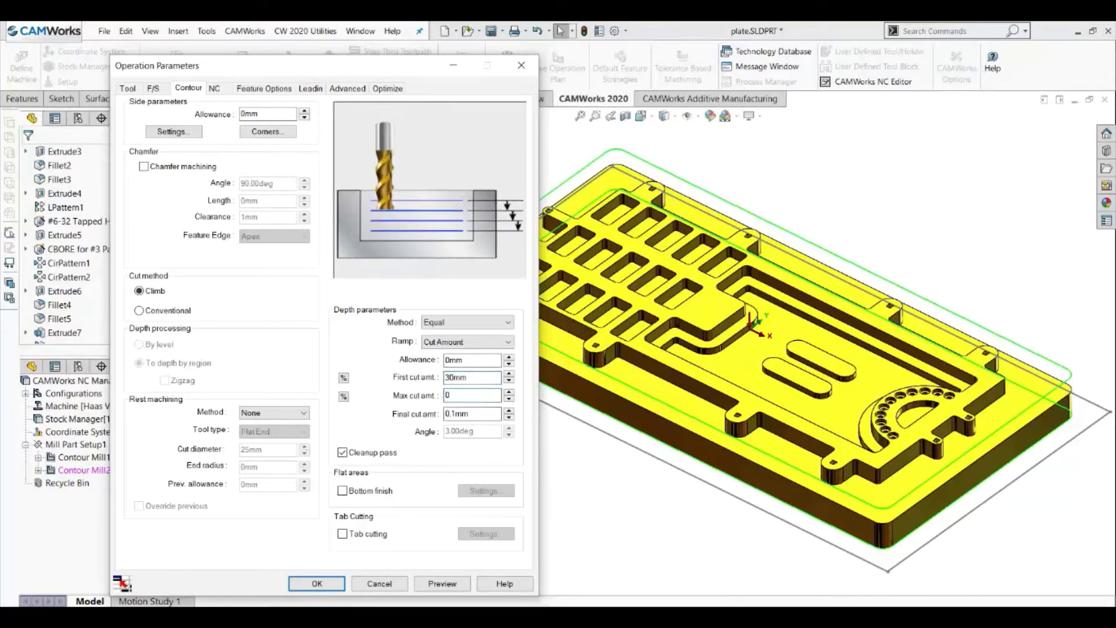
key(Tab)
text(0)
click(441, 583)
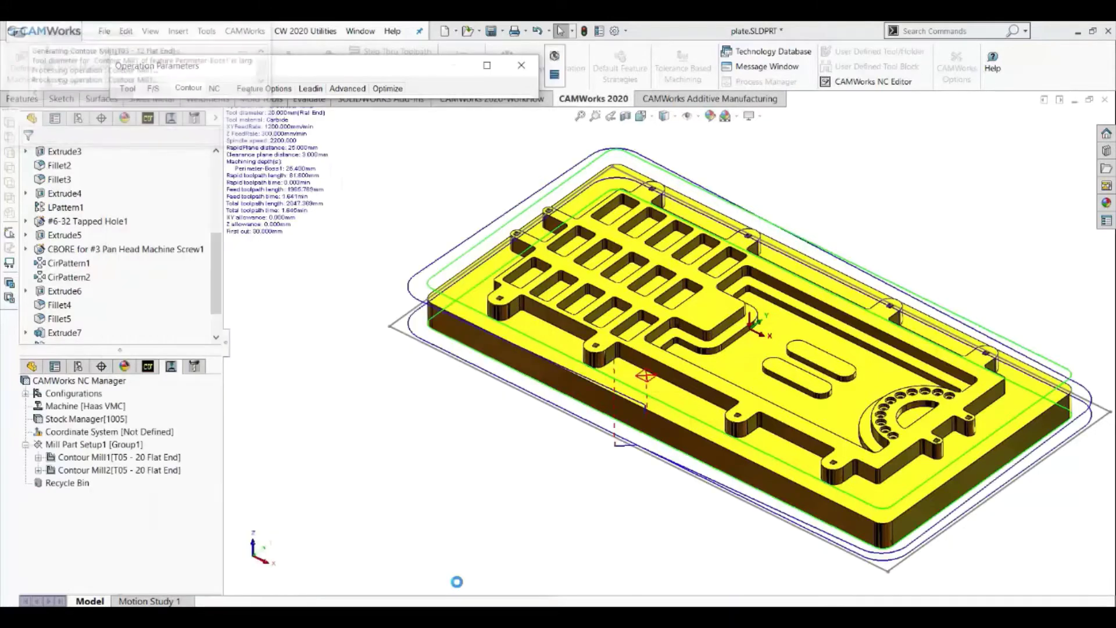
middle_drag(614, 543, 596, 495)
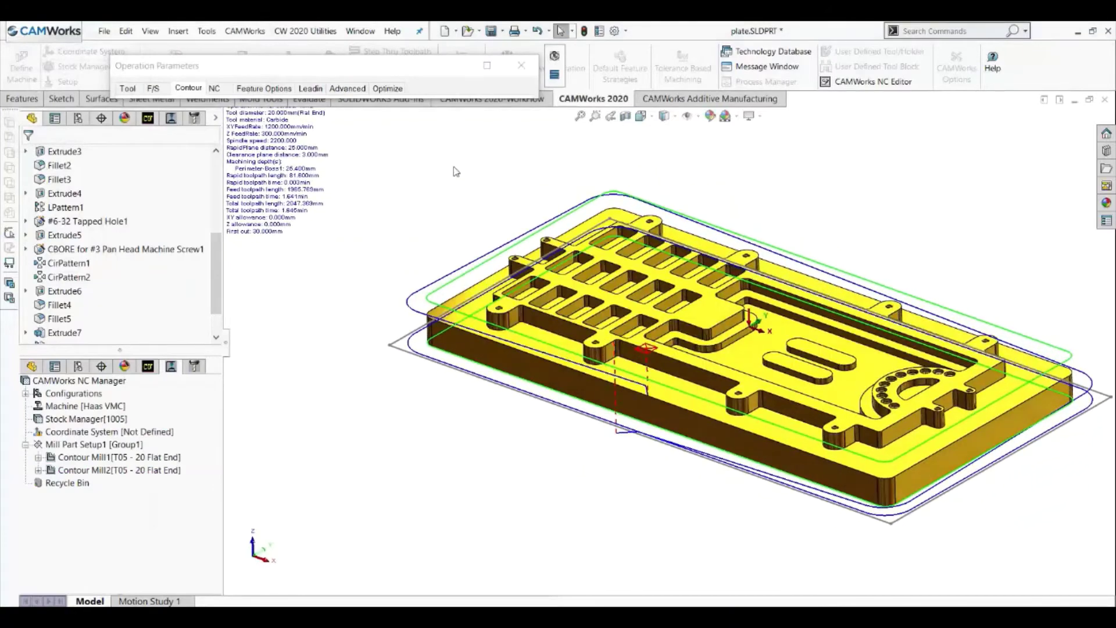
click(487, 67)
Set the depth ramp to Off for the second contour operation and preview the toolpath again.
click(442, 342)
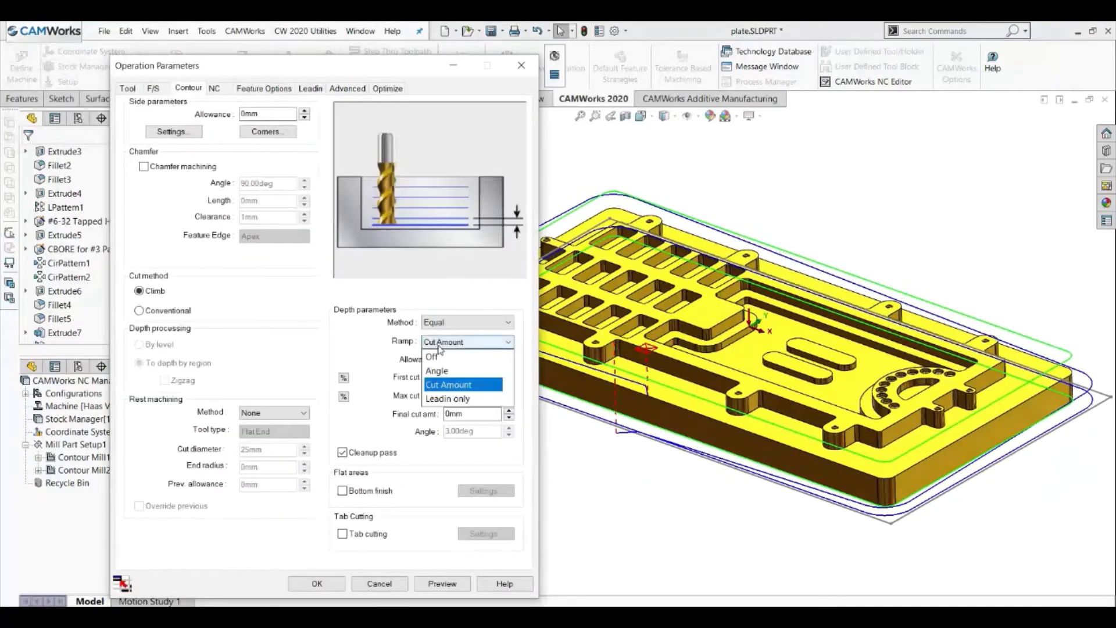
click(443, 356)
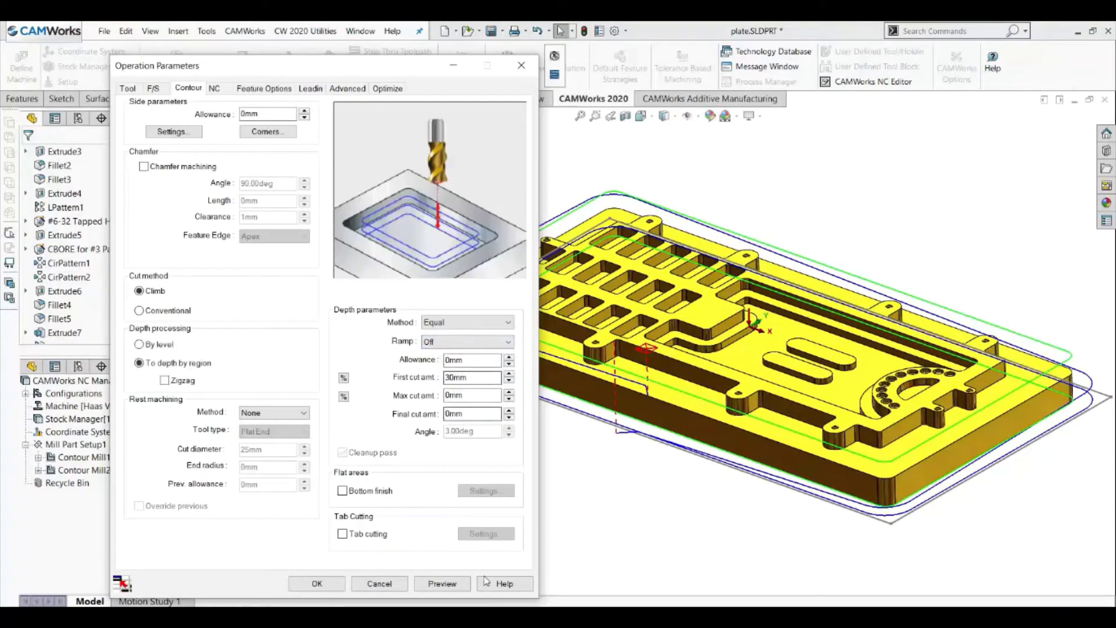
click(441, 583)
Step through the Contour Mill2 toolpath move by move from the rapid approach to the lead-out, and close the step-through.
mouse_move(486, 436)
middle_down()
mouse_move(508, 413)
mouse_move(496, 404)
mouse_move(492, 420)
middle_up()
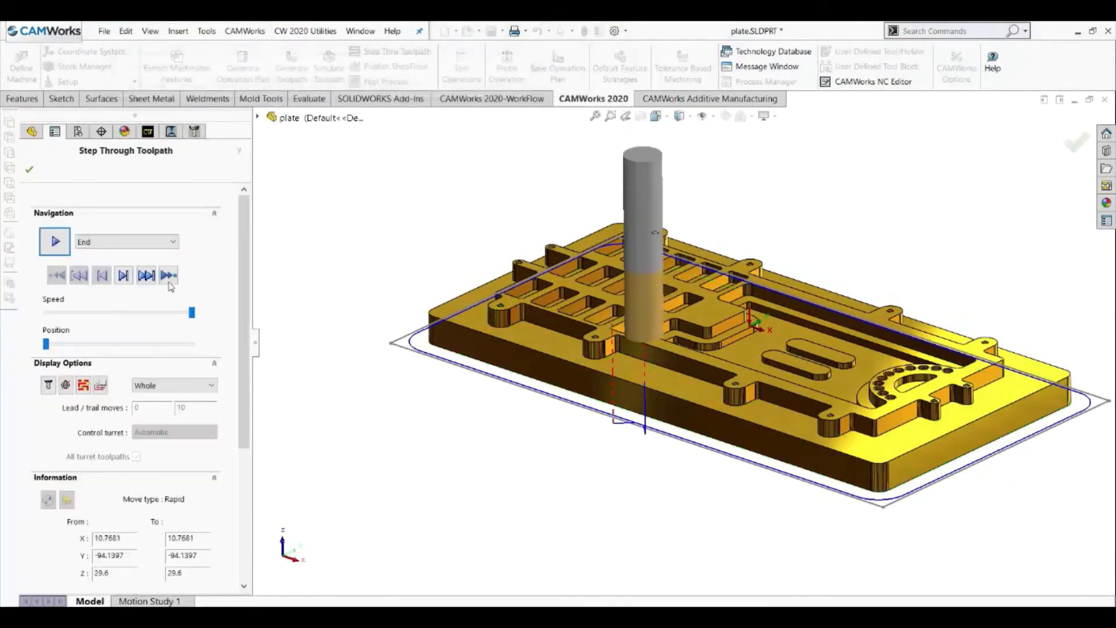
click(124, 276)
click(122, 279)
click(122, 279)
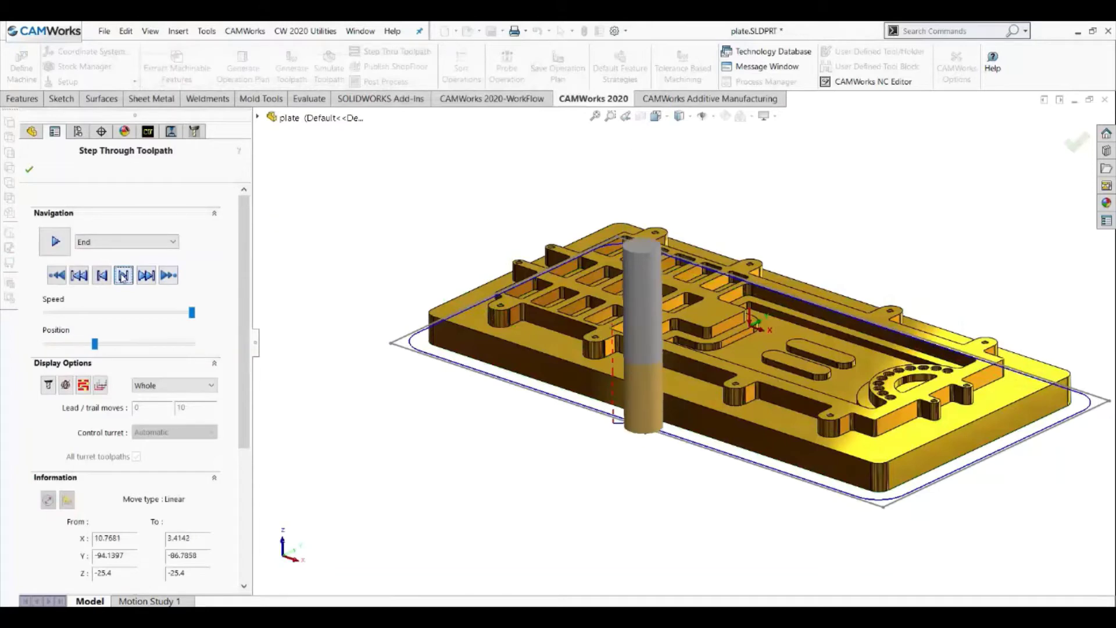
click(123, 279)
click(123, 279)
click(124, 279)
click(124, 280)
click(125, 281)
click(125, 281)
click(124, 280)
click(124, 280)
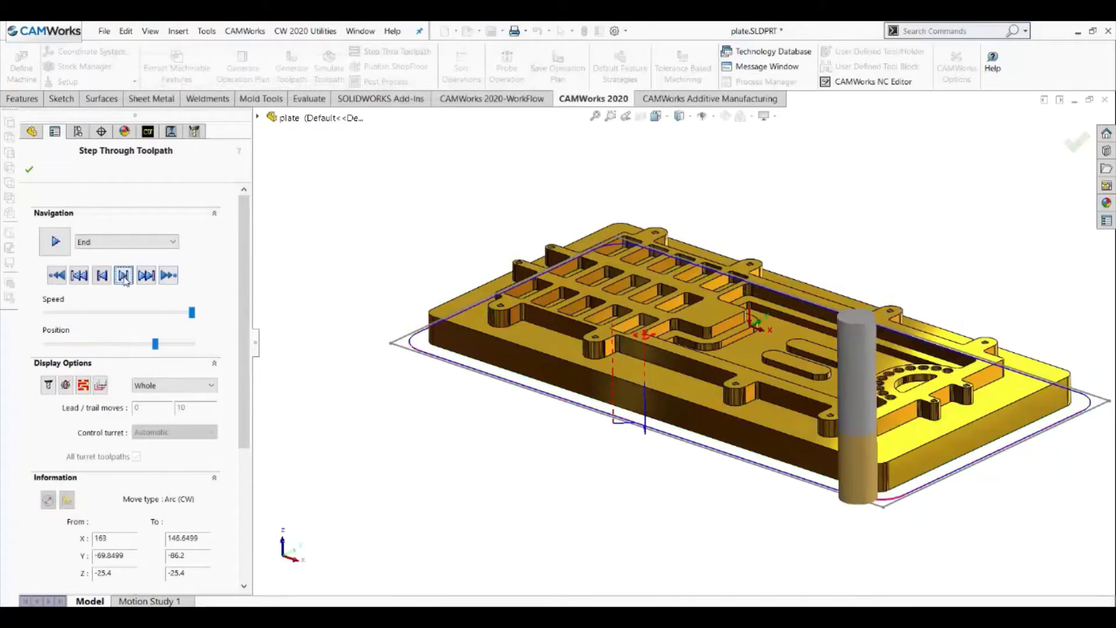
click(123, 279)
click(124, 280)
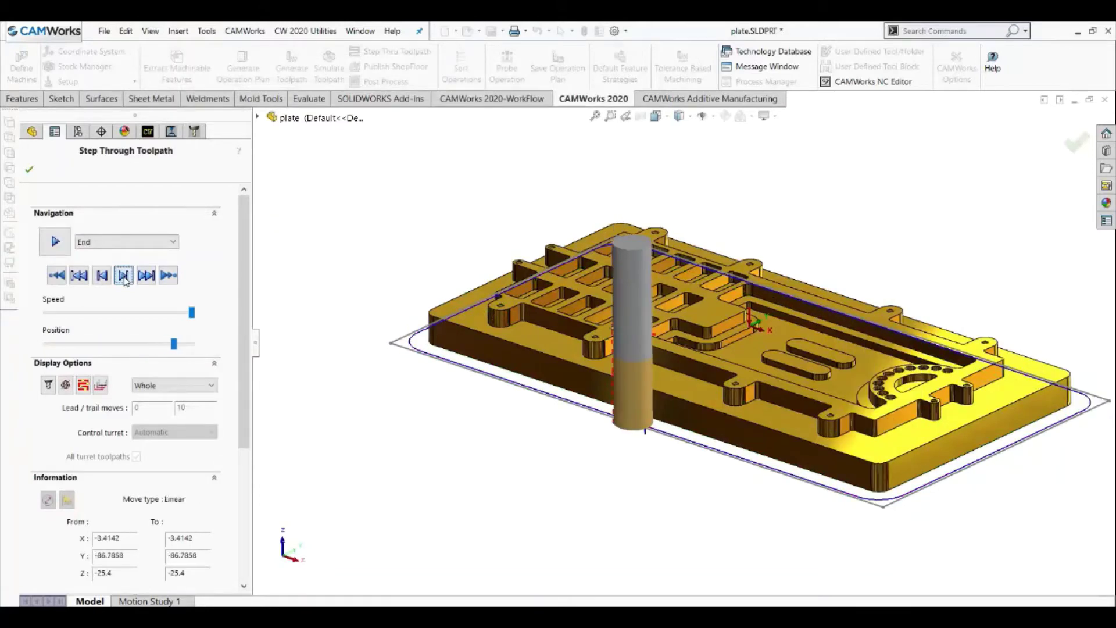
click(28, 169)
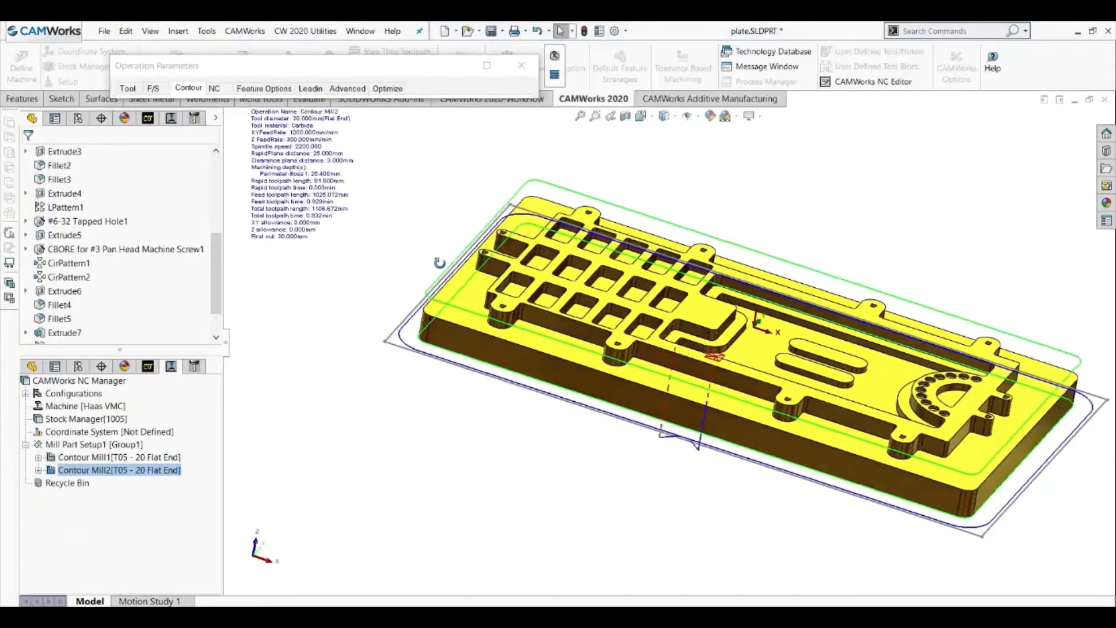
Examine the single-pass toolpath around the plate and accept the Contour Mill2 parameters.
middle_drag(439, 262, 416, 274)
scroll(739, 386, down, 1)
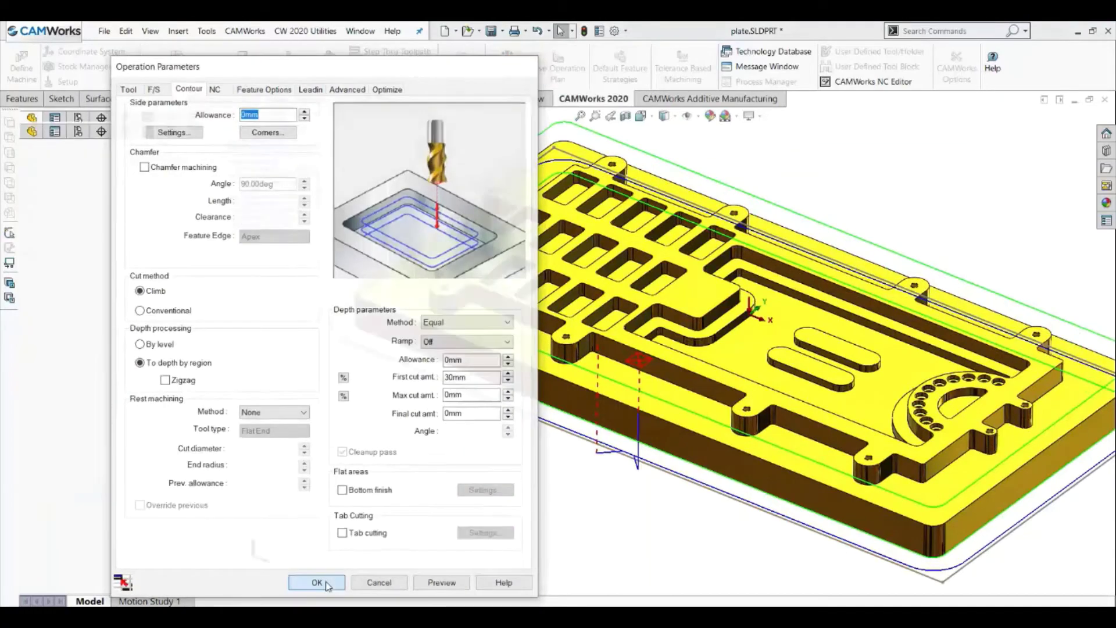
click(316, 582)
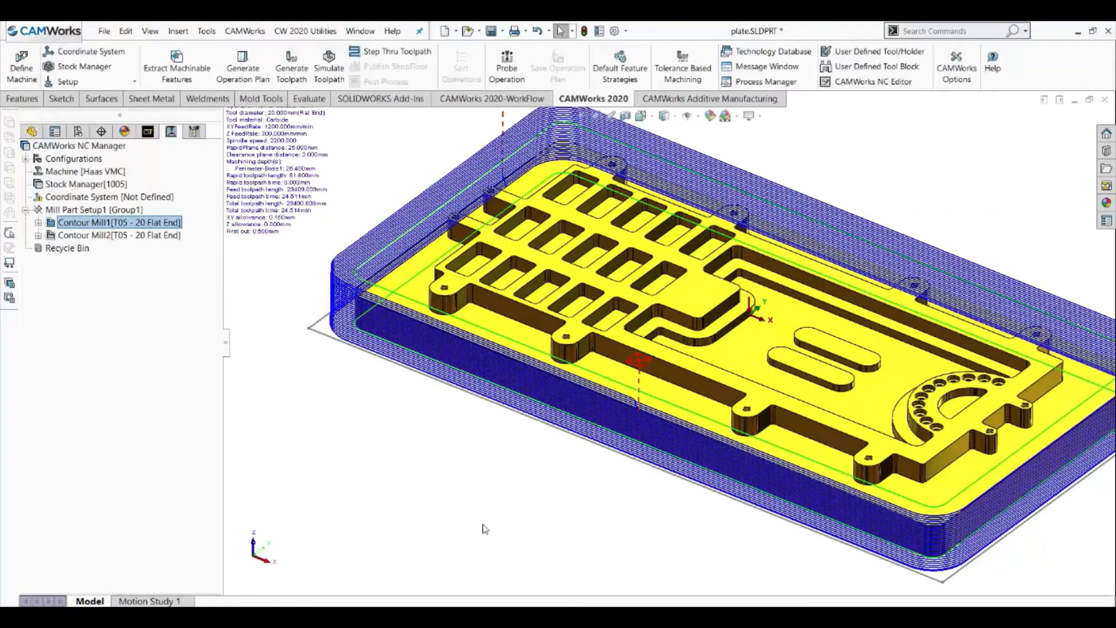
Compare the Contour Mill1 and Contour Mill2 toolpaths around the plate, and check Contour Mill1's contour parameters without changing them.
click(148, 234)
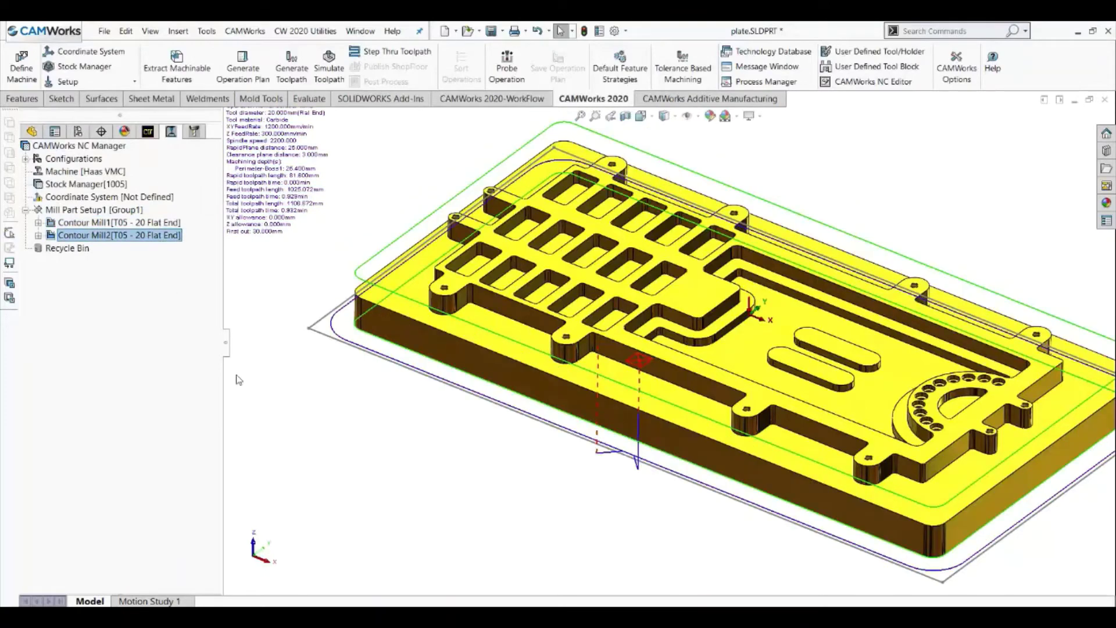
middle_drag(510, 547, 505, 513)
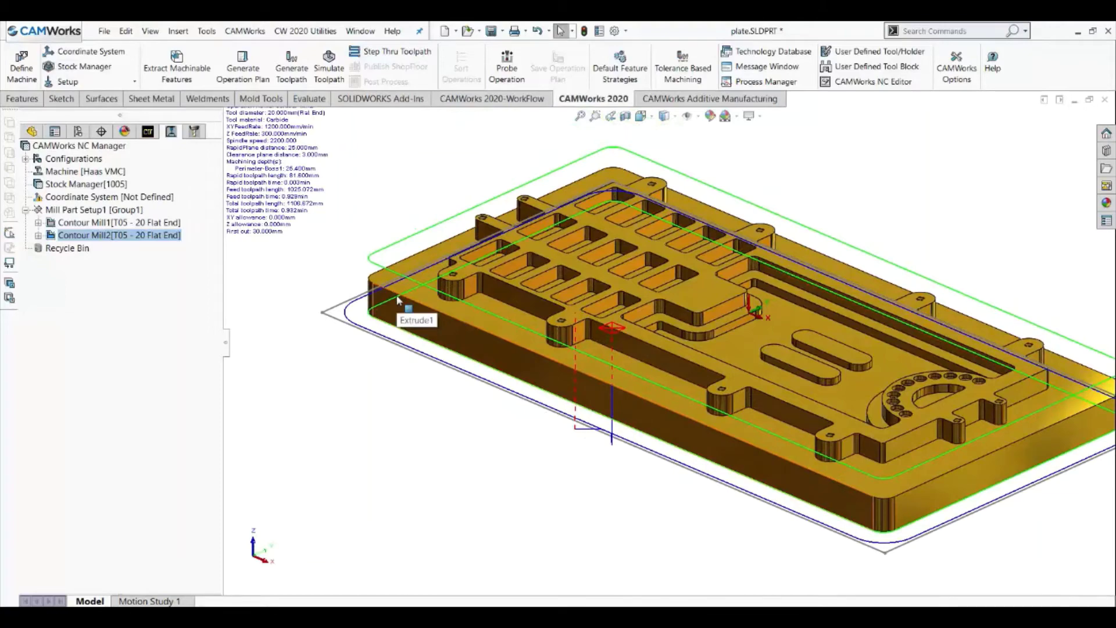
click(155, 224)
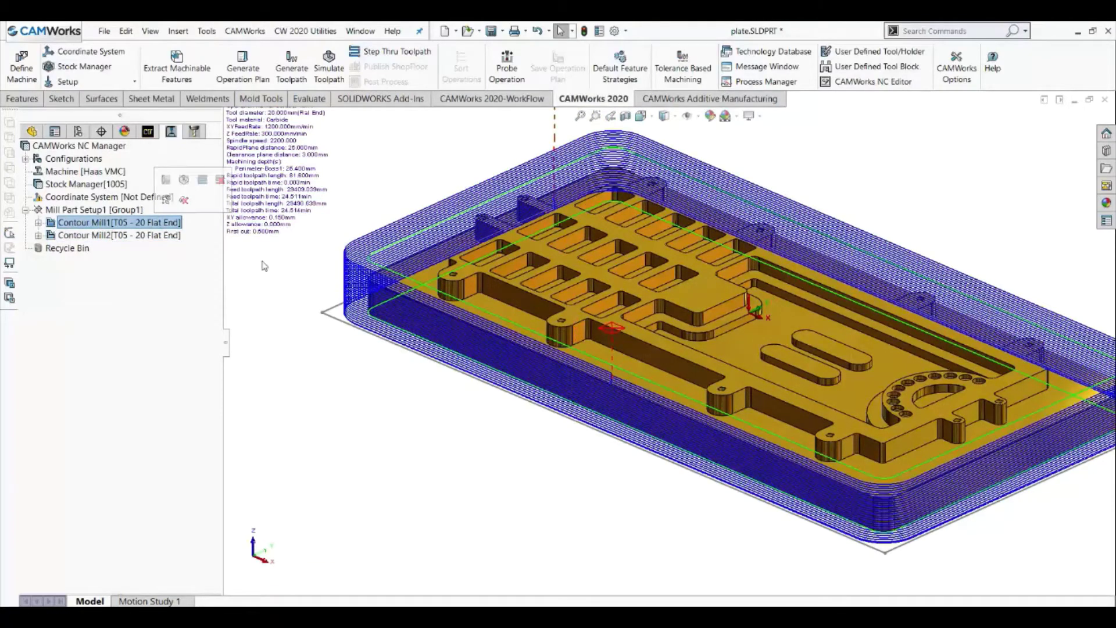
right_click(156, 222)
click(192, 225)
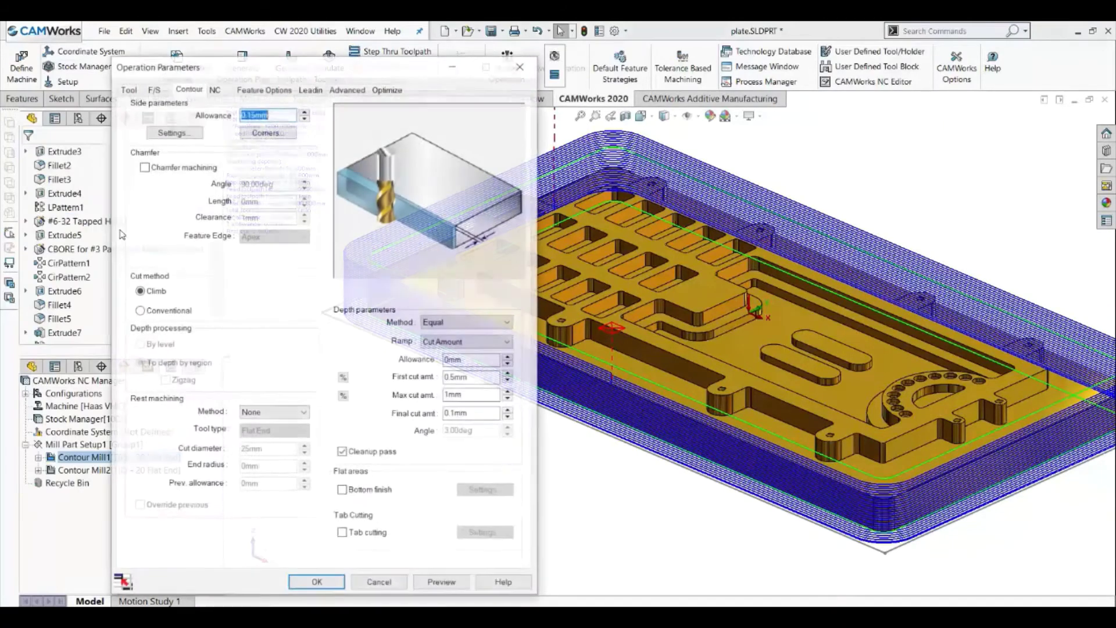
click(387, 583)
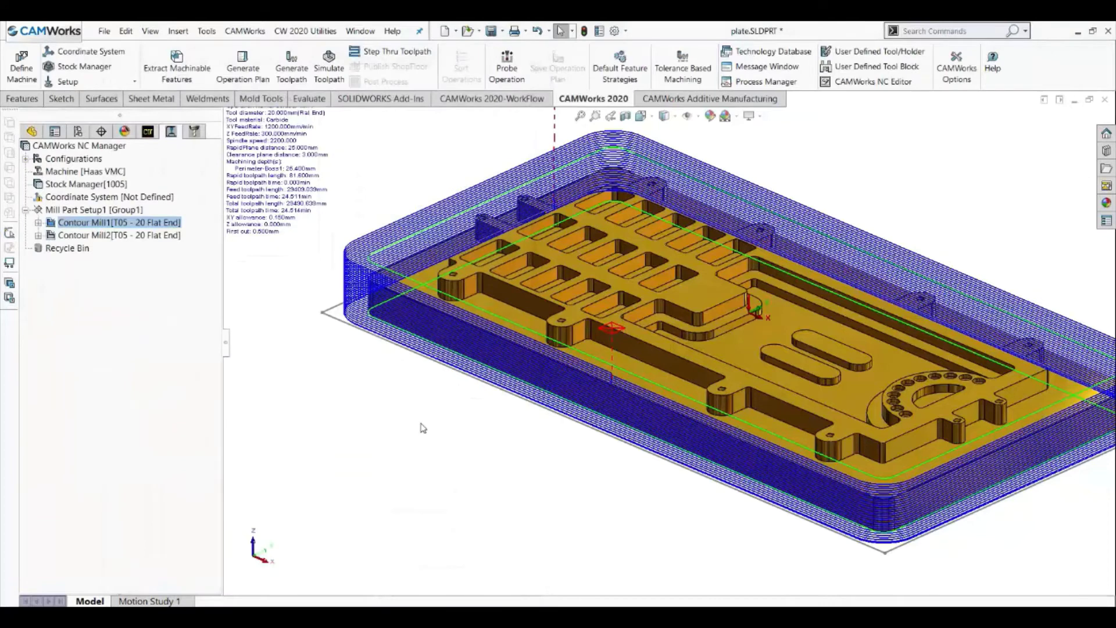
click(142, 237)
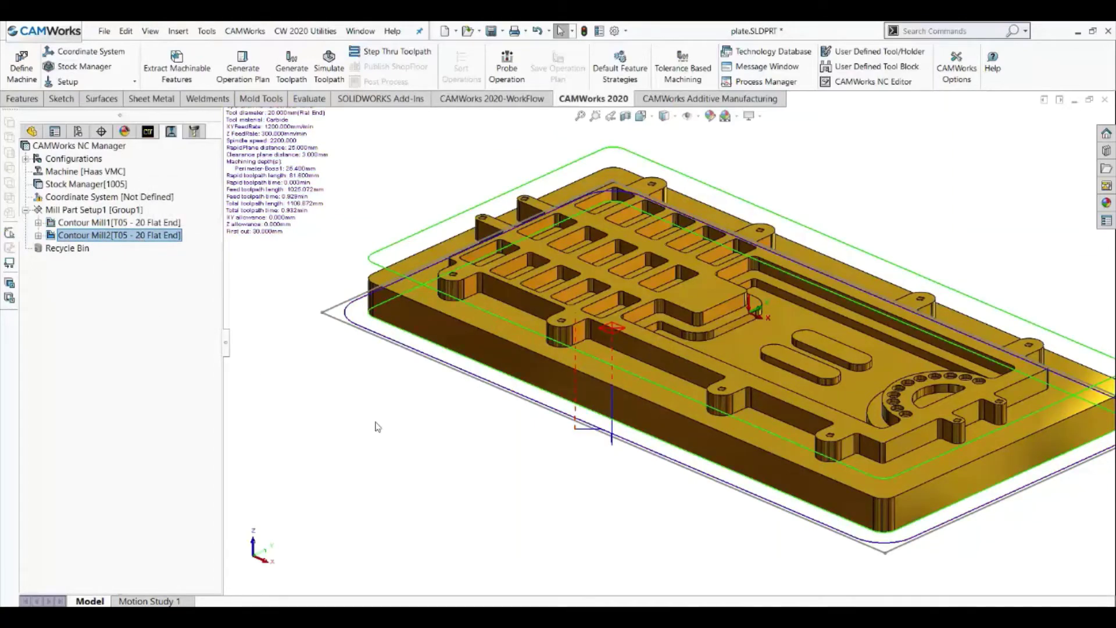
mouse_move(384, 430)
middle_down()
mouse_move(426, 451)
mouse_move(399, 456)
middle_up()
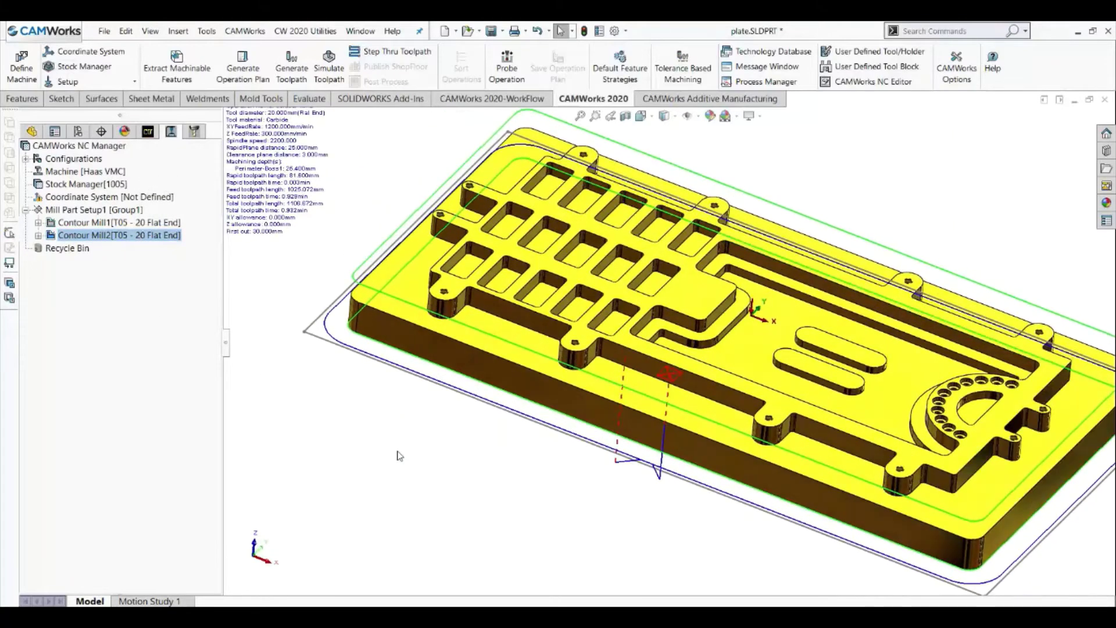
middle_drag(478, 480, 839, 455)
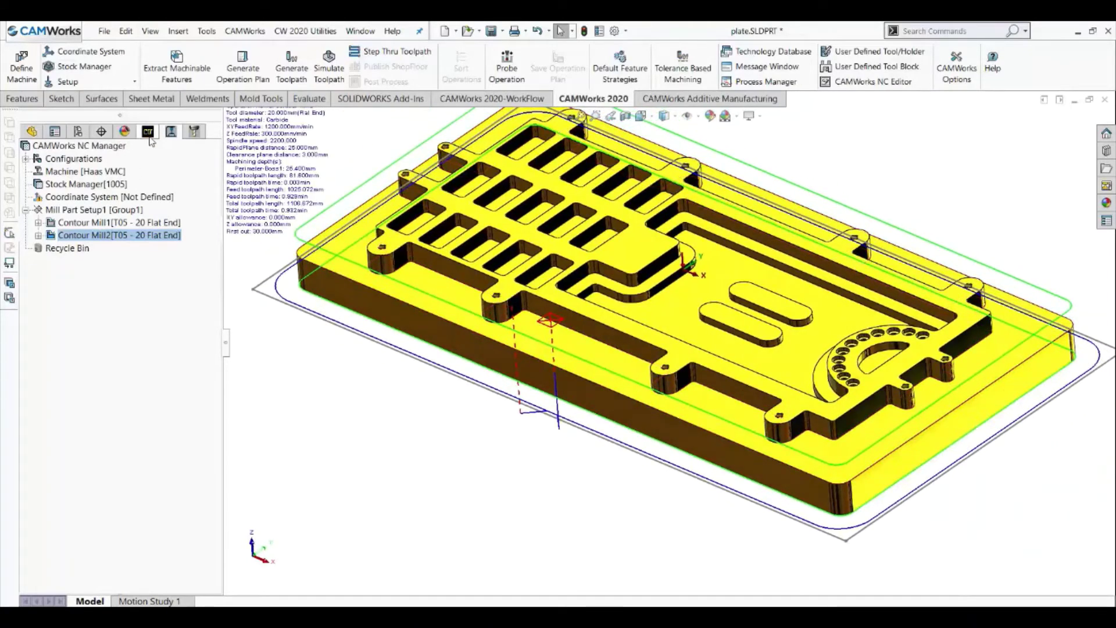
Create a perimeter open pocket feature under Mill Part Setup1 with the Rough-Finish strategy, comparing it with the Boss type first.
click(150, 143)
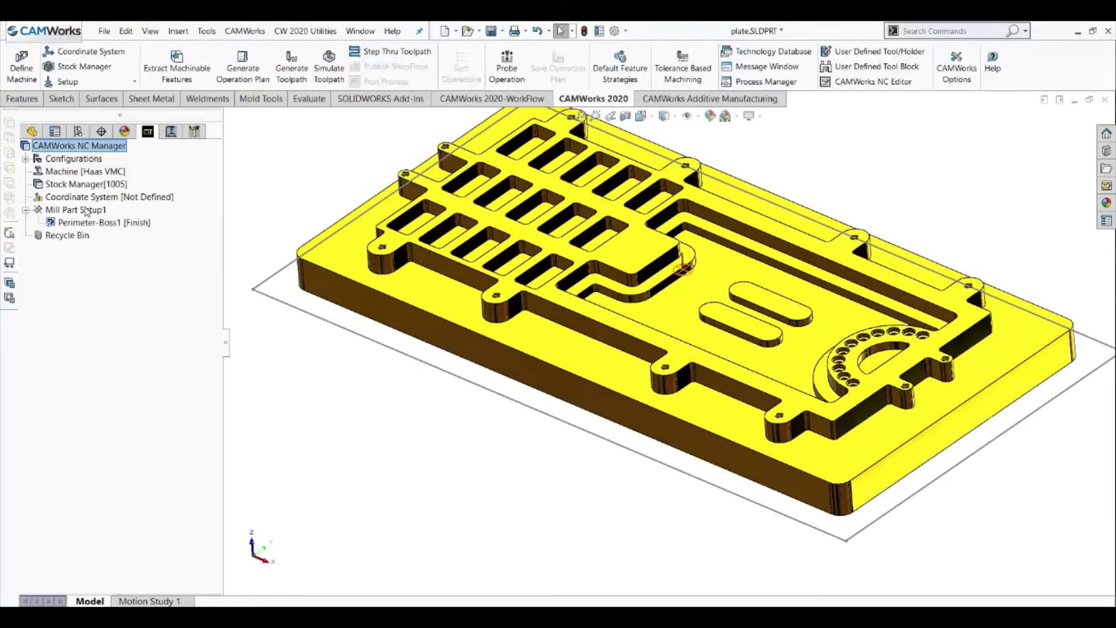
right_click(87, 209)
click(166, 317)
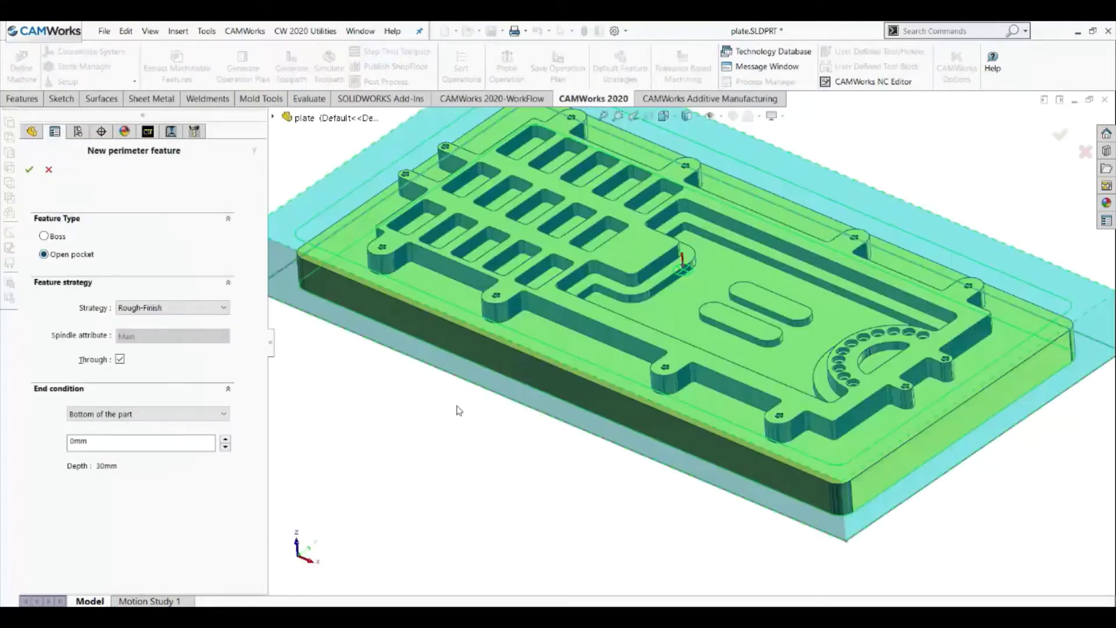
scroll(459, 411, up, 2)
scroll(543, 312, down, 6)
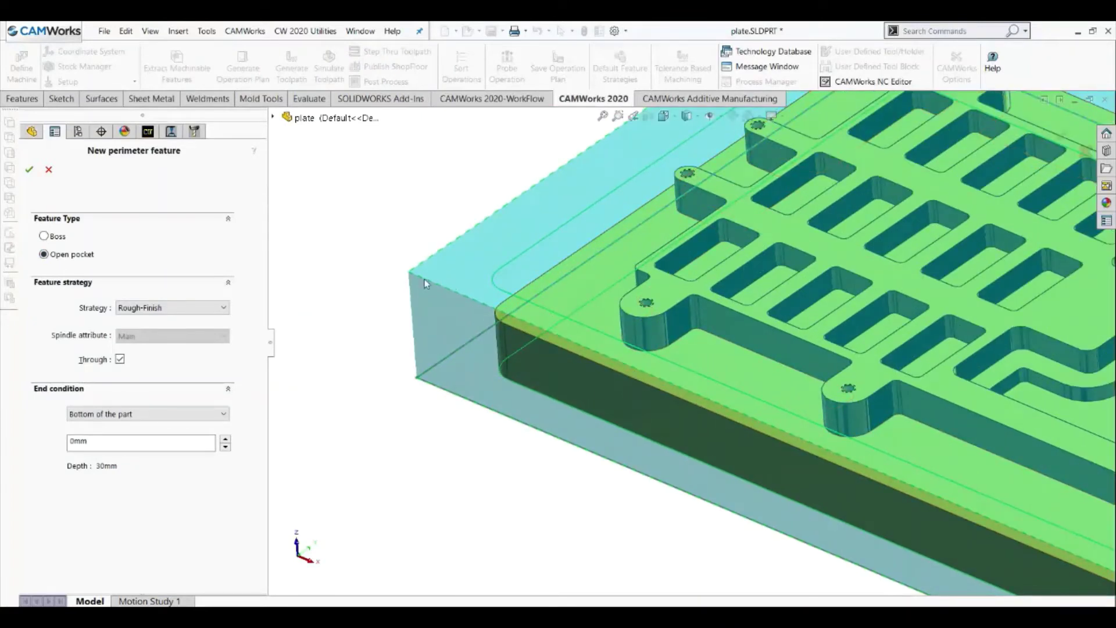
click(54, 239)
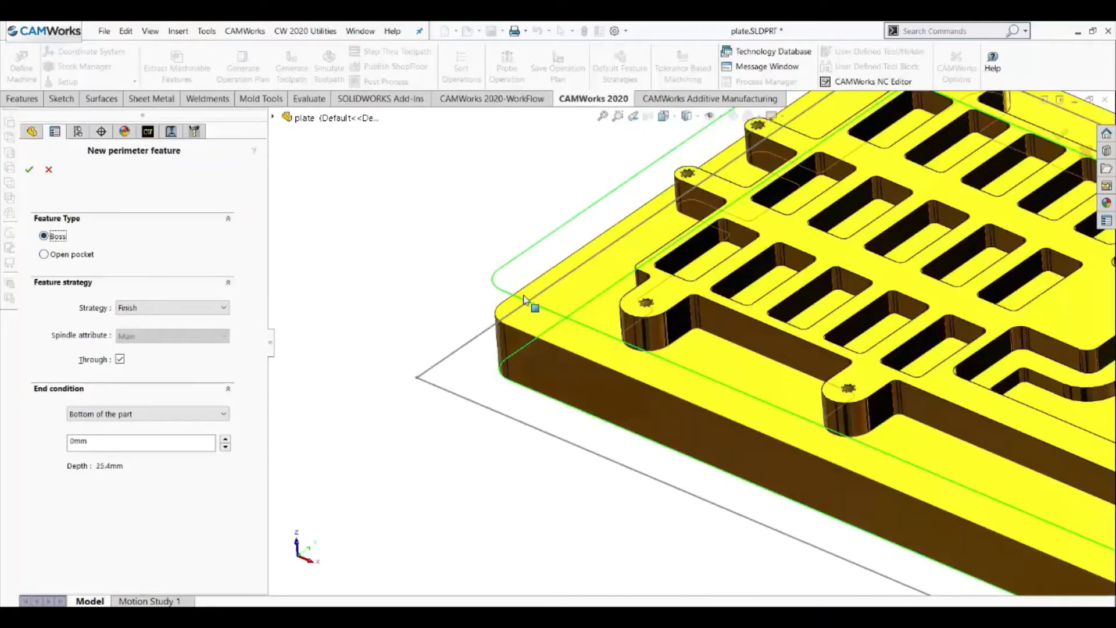
click(77, 256)
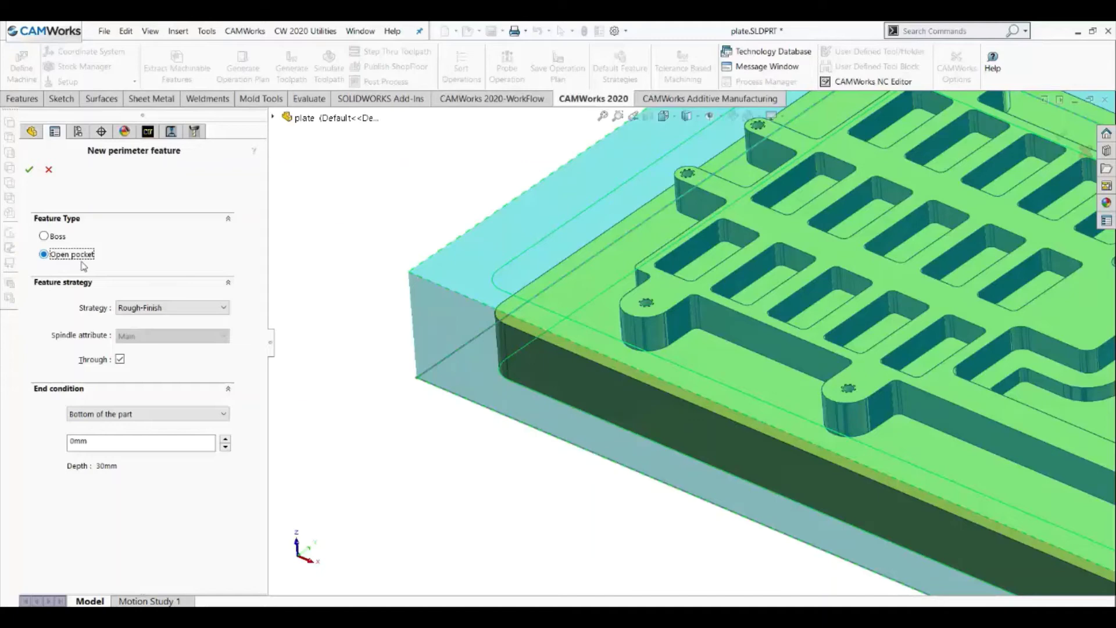
click(28, 170)
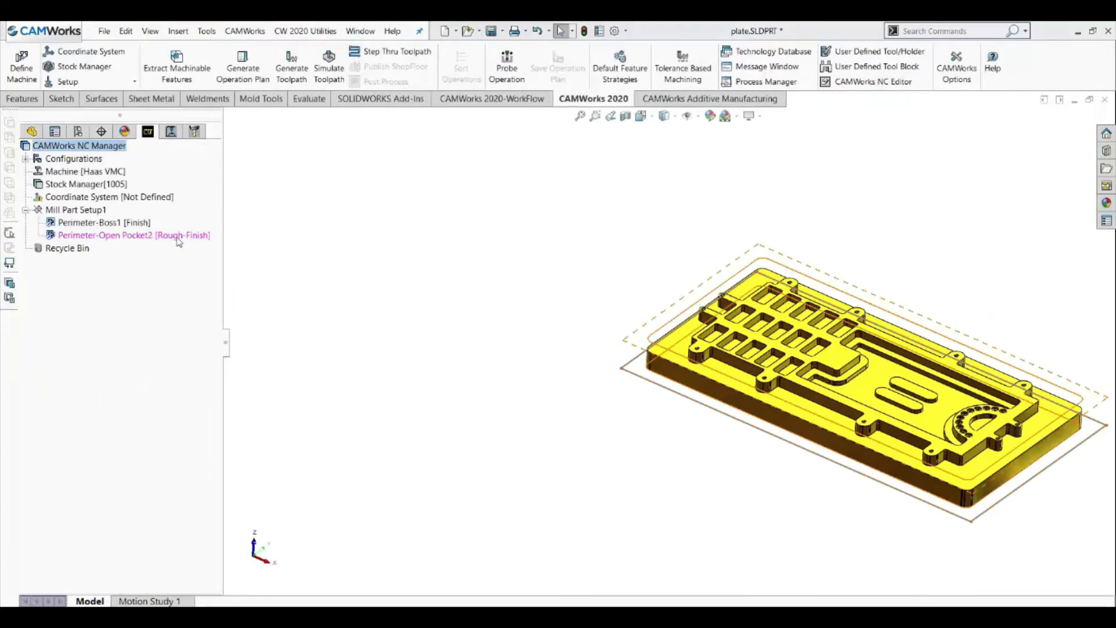
Create a 2.5 axis Rough Mill operation on the perimeter open pocket with the T03 - 12 Flat End tool.
right_click(178, 242)
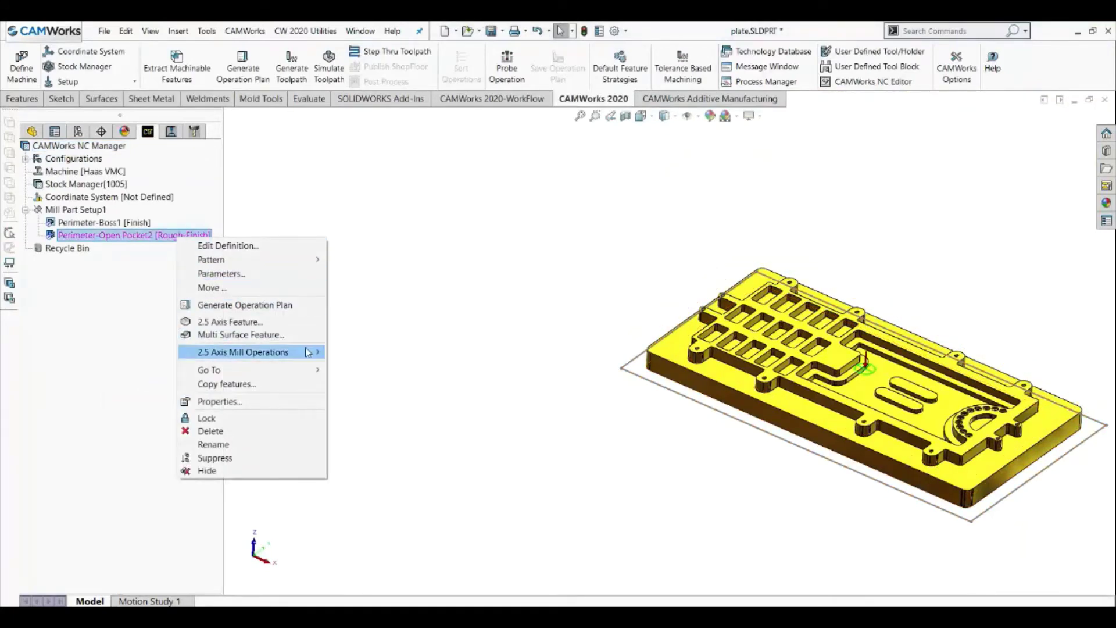
mouse_move(313, 352)
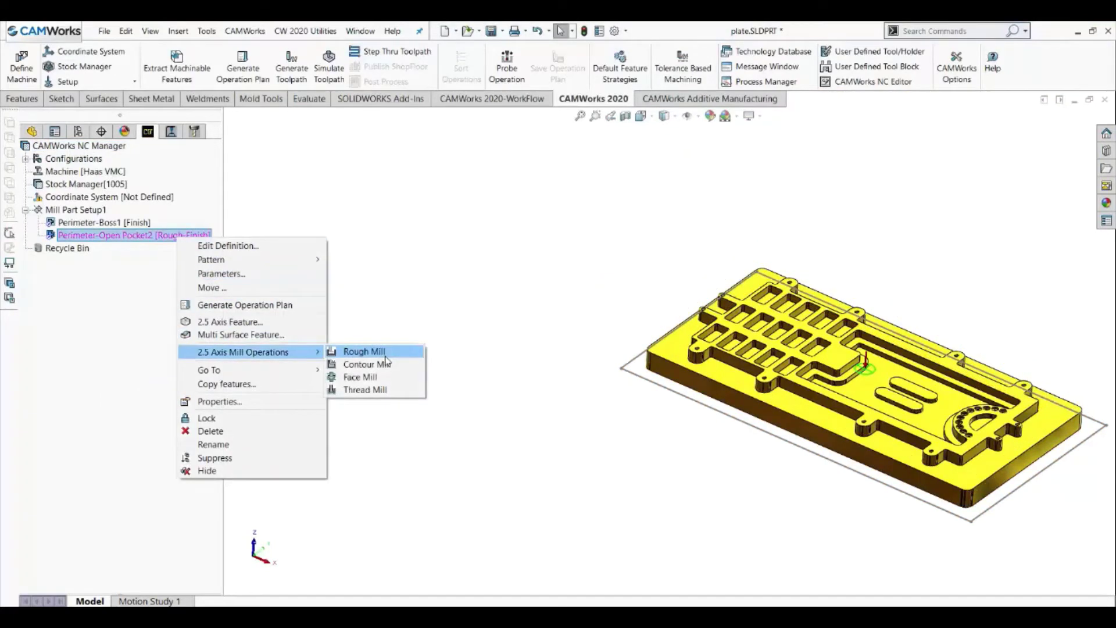
click(385, 355)
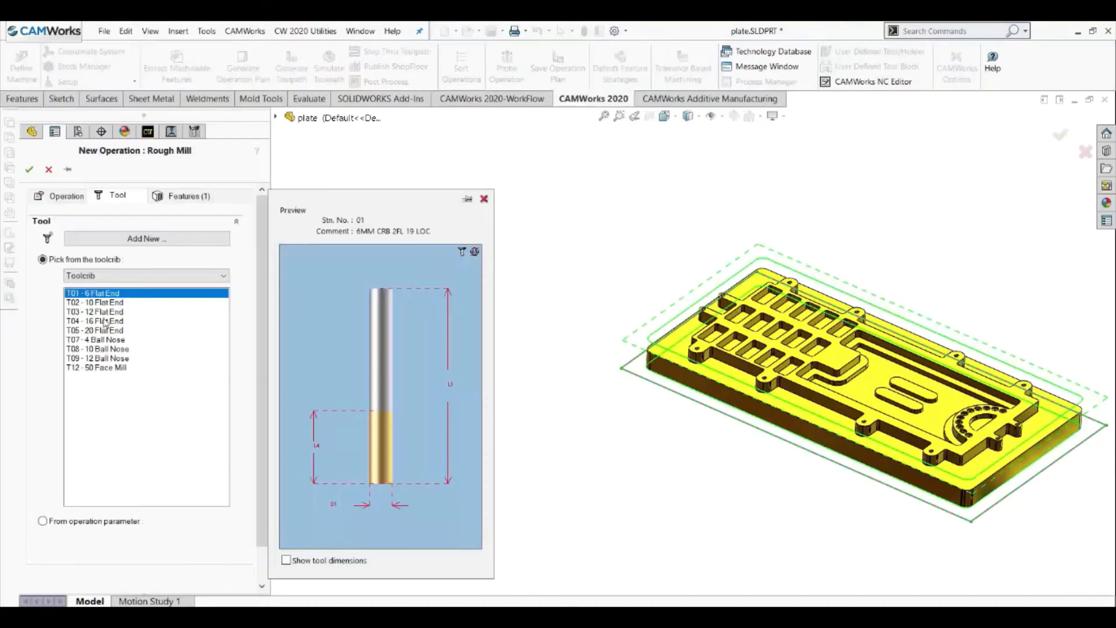
click(103, 312)
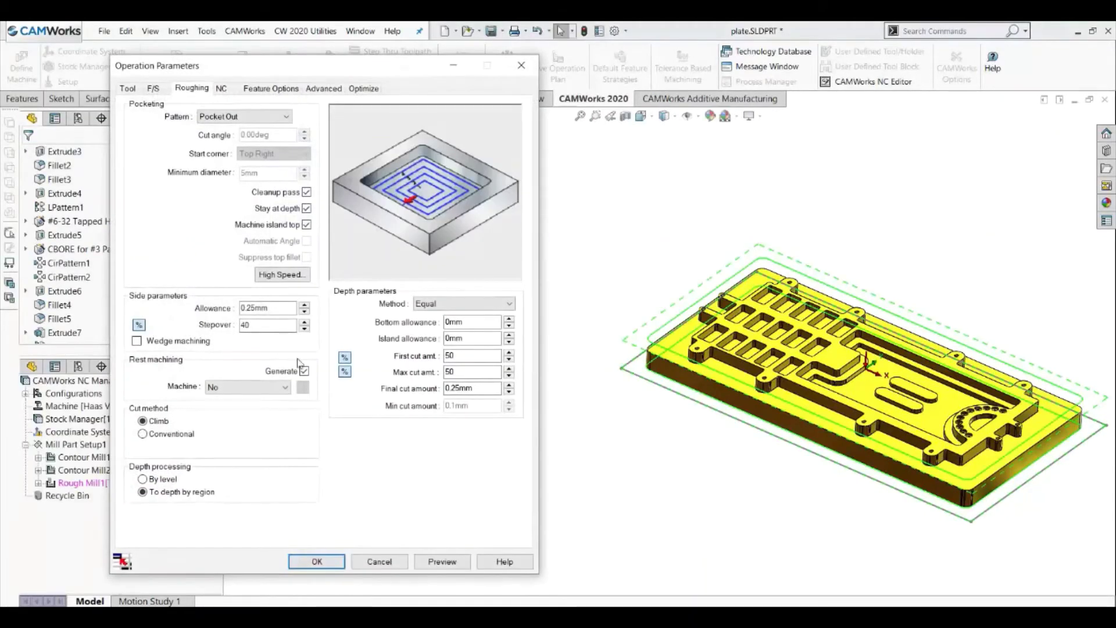
Set Rough Mill1's side allowance to 0.15 mm and its first, maximum and final cut amounts to absolute values of 0.1, 0.5 and 0.1 mm.
double_click(276, 308)
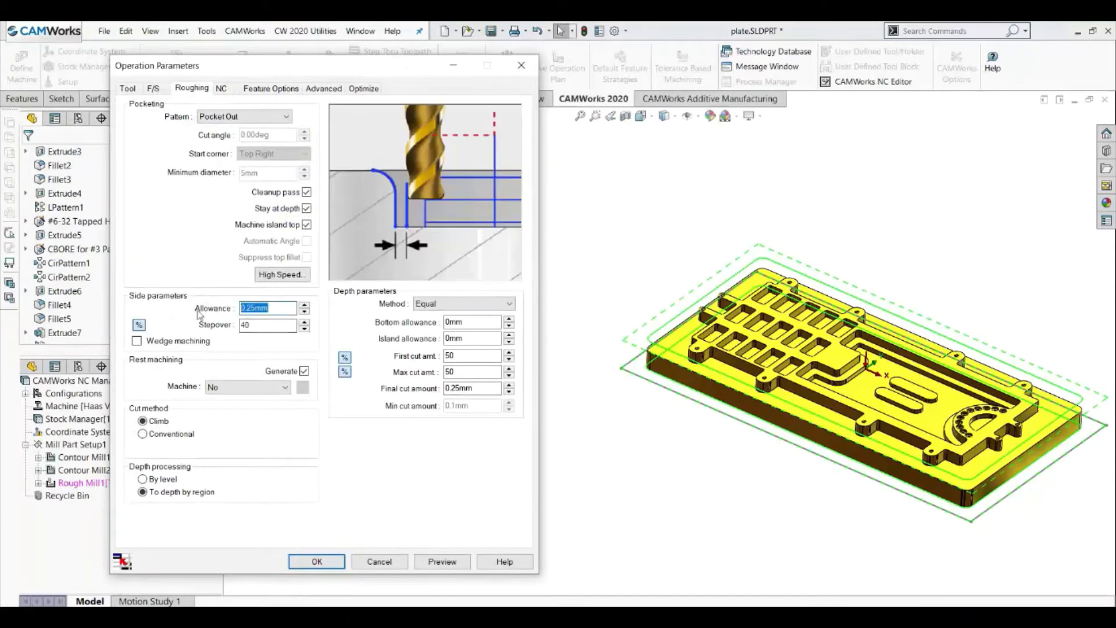
key(BackSpace)
click(344, 357)
click(345, 371)
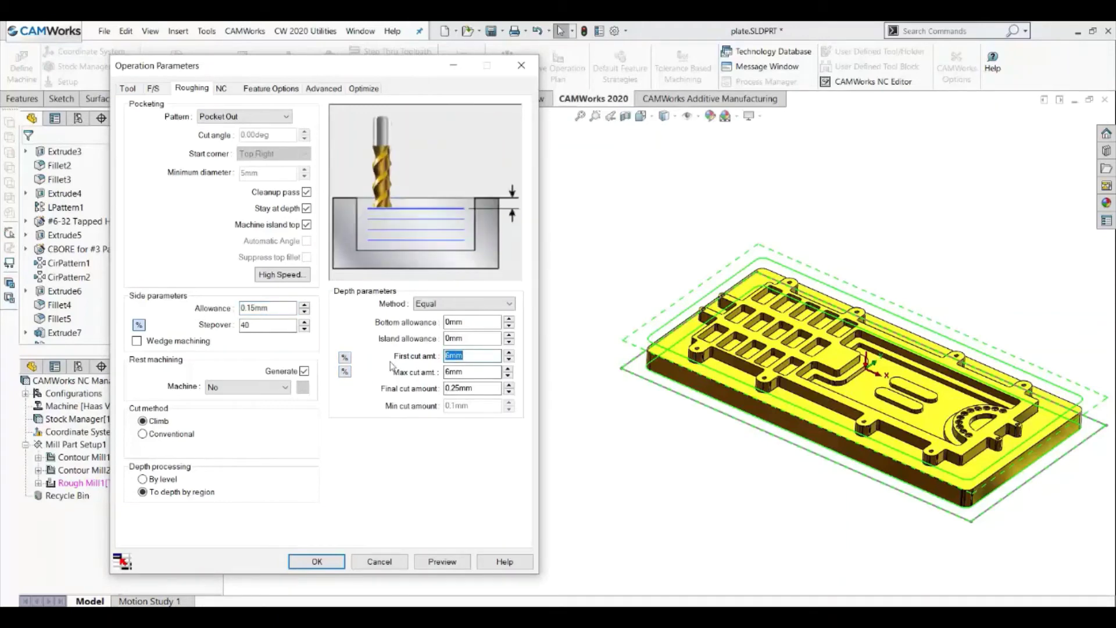
text(.1)
key(Tab)
key(BackSpace)
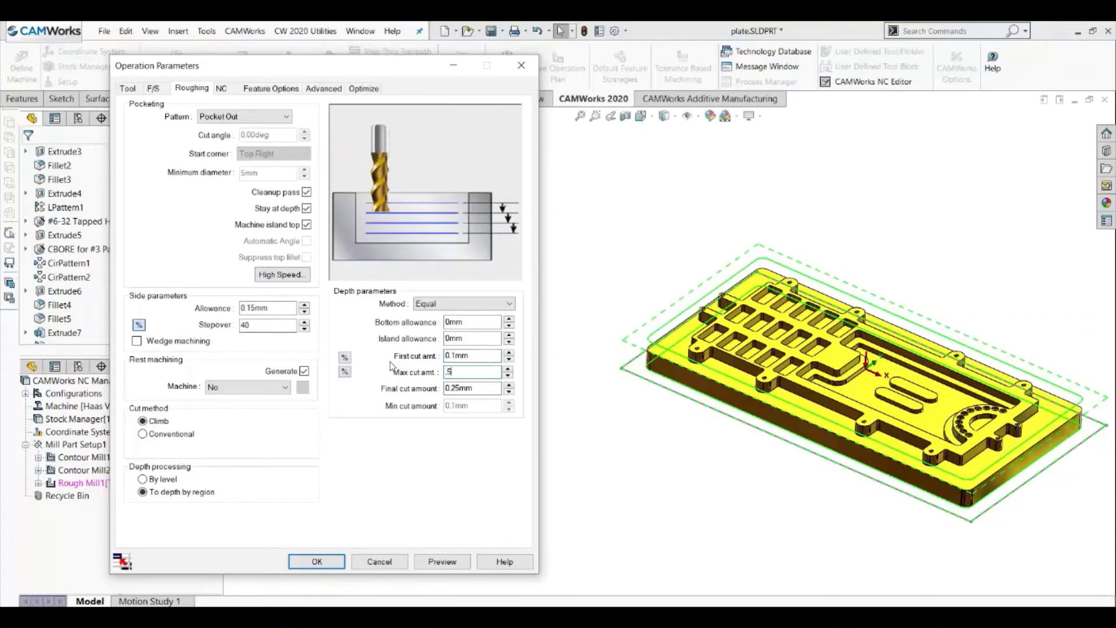
key(Tab)
key(Home)
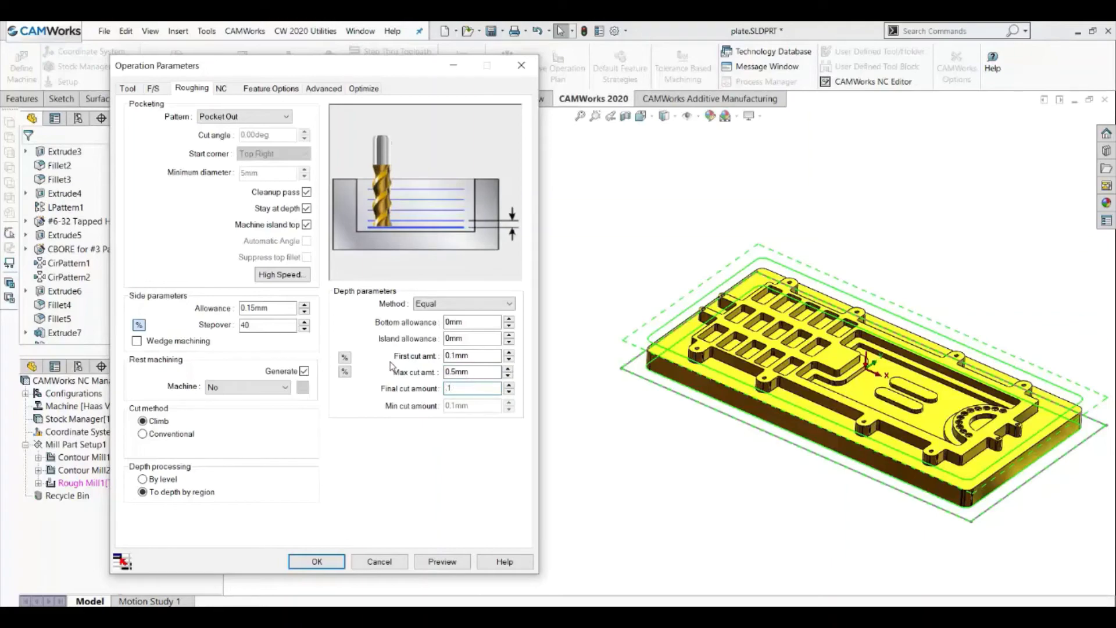
Preview the Rough Mill1 toolpath and examine its passes over the plate.
click(442, 561)
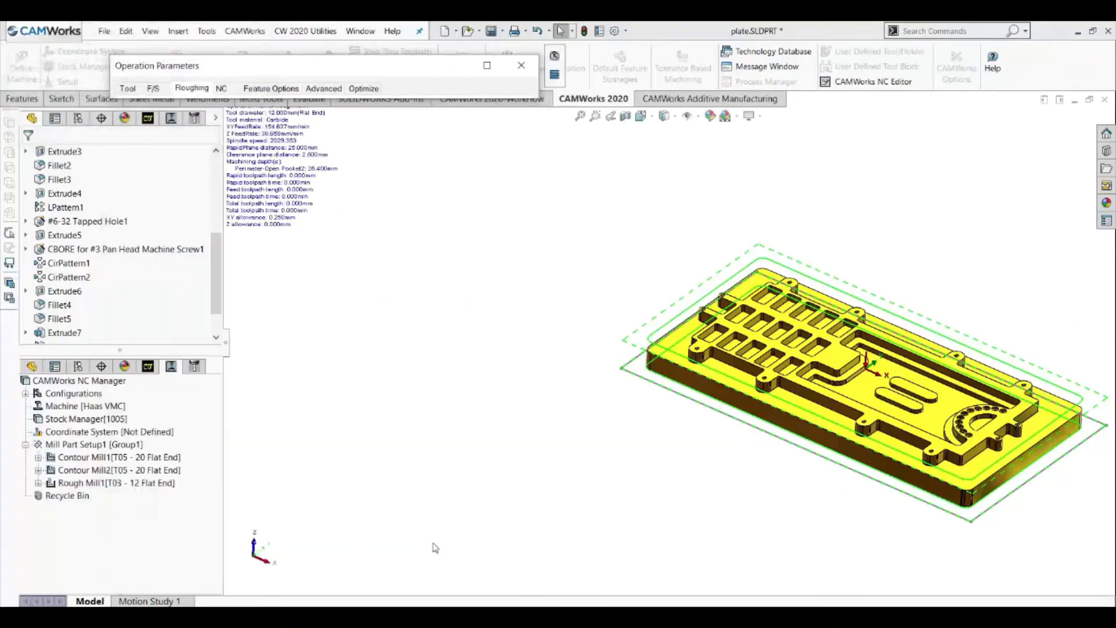
scroll(924, 390, up, 6)
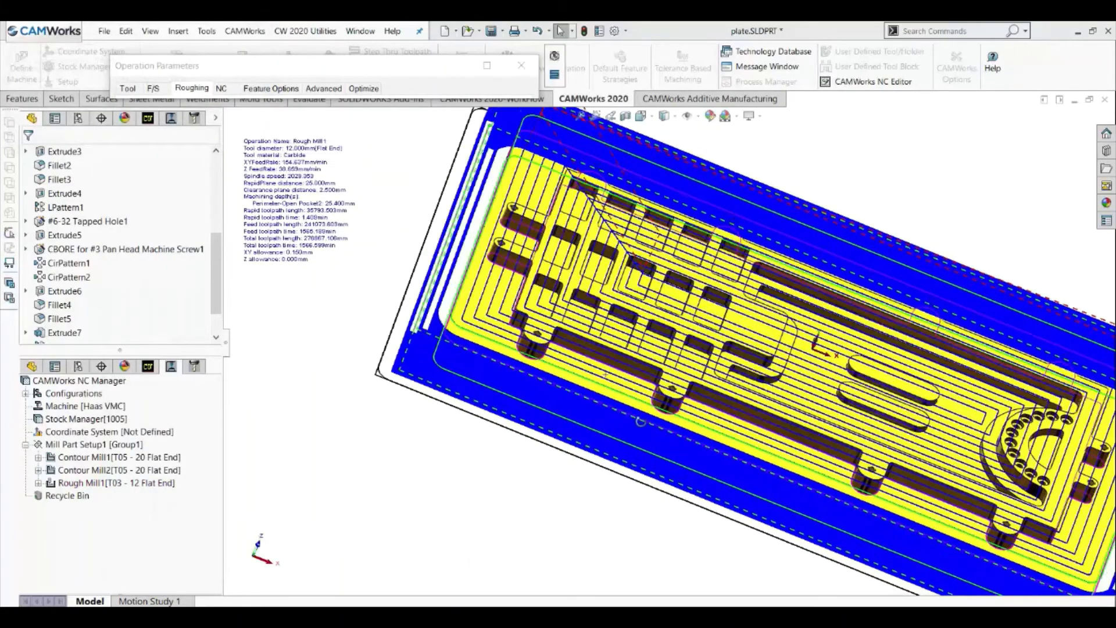
middle_drag(616, 414, 618, 398)
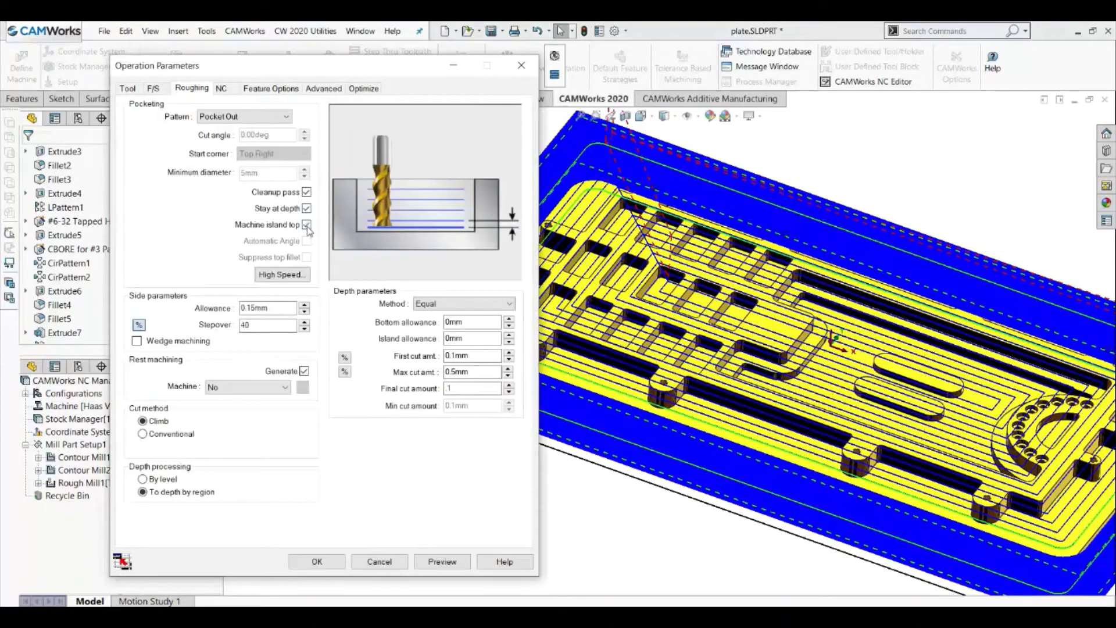
Turn off machining of the island top for Rough Mill1 and preview the toolpath around the plate's edge and corner.
click(306, 225)
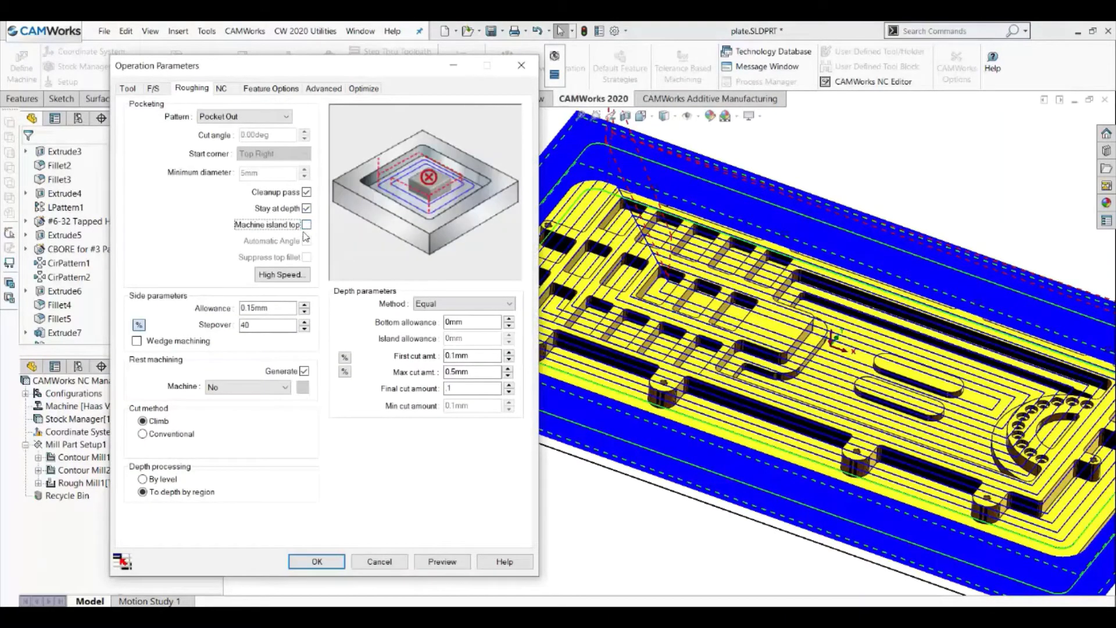
click(444, 559)
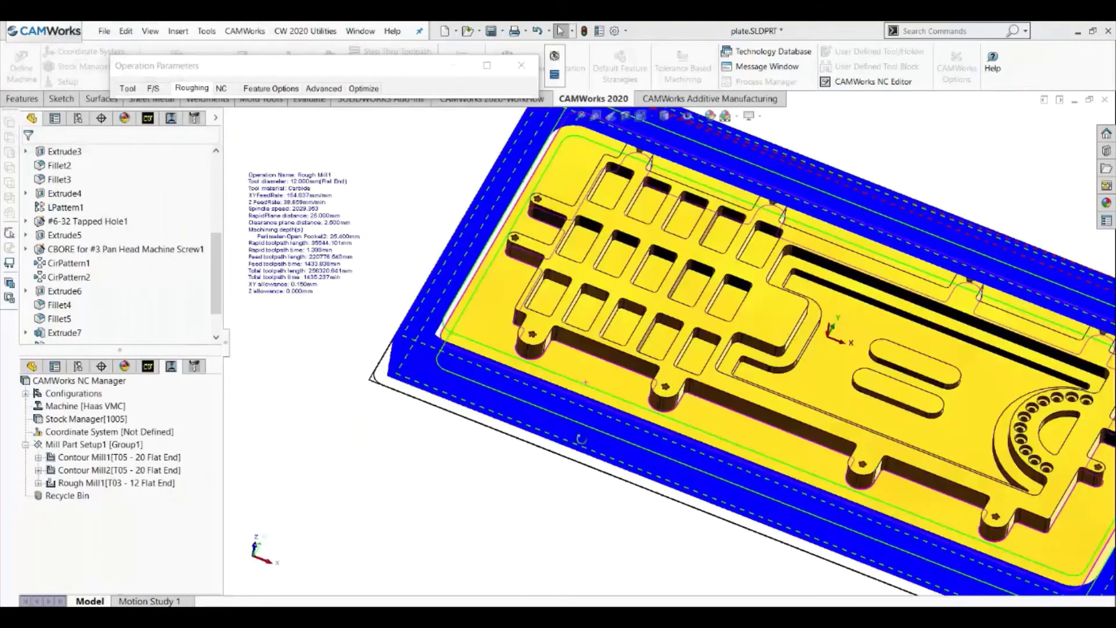
scroll(472, 323, down, 5)
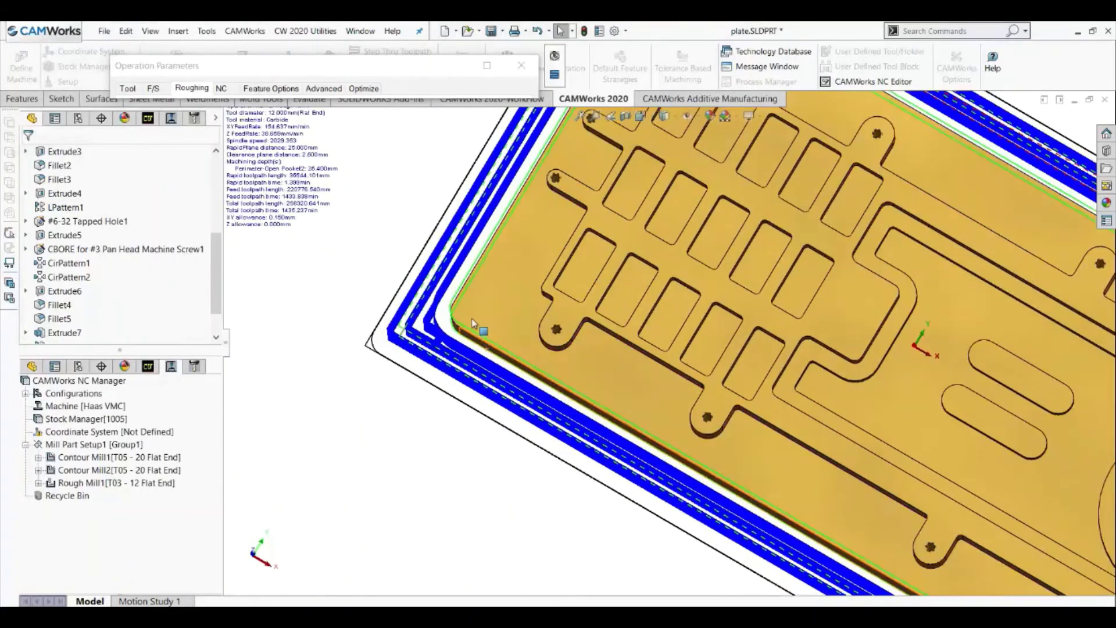
scroll(472, 323, down, 6)
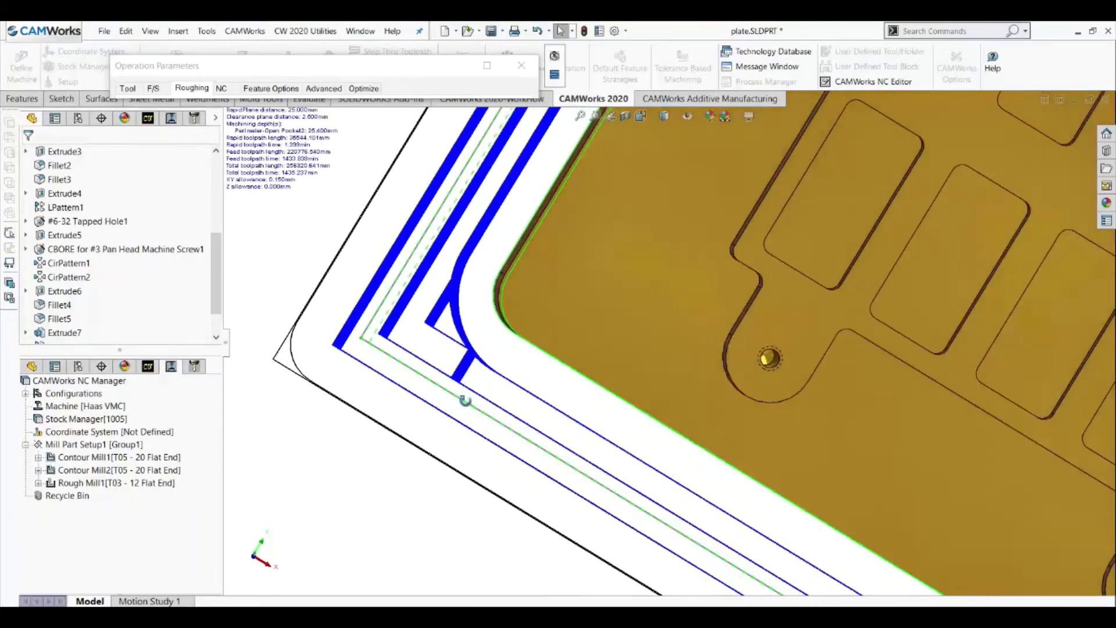
middle_drag(464, 400, 497, 304)
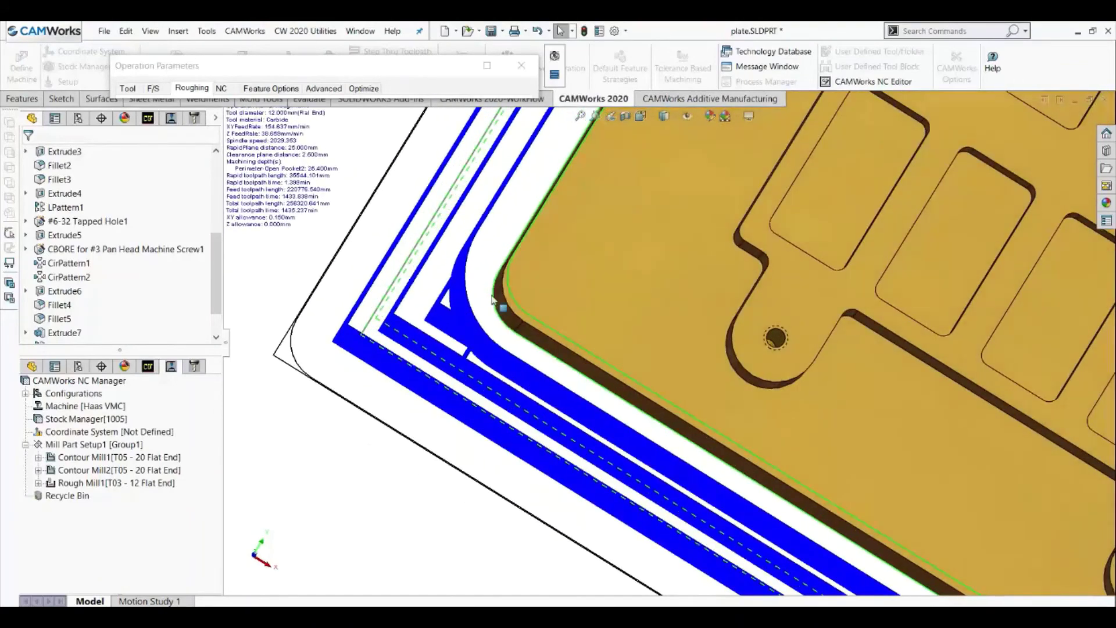
click(579, 117)
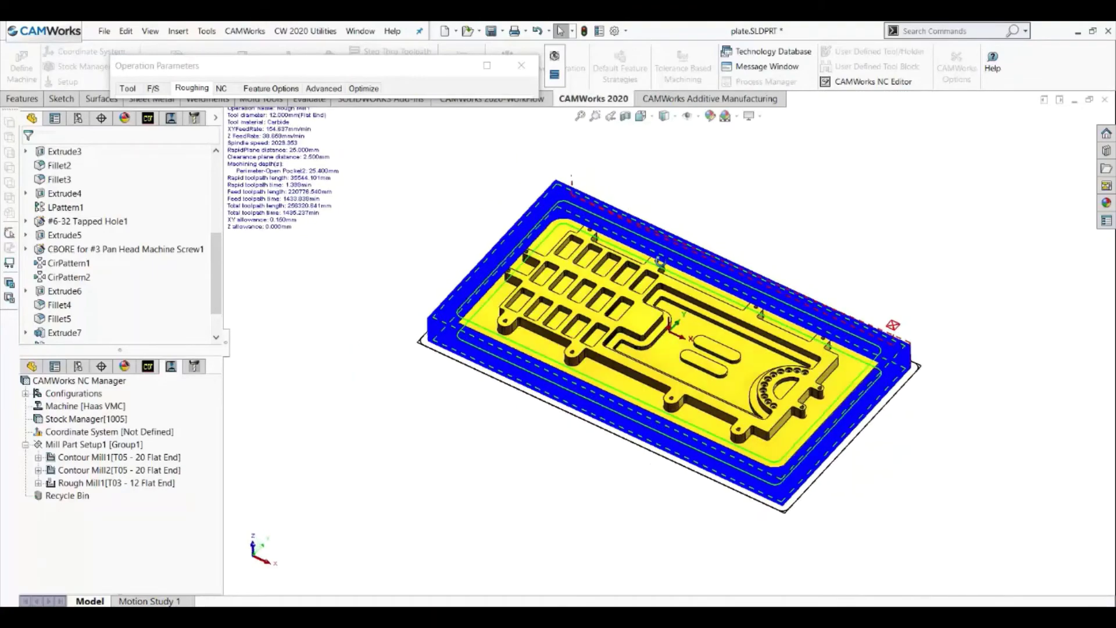
middle_drag(659, 262, 608, 340)
scroll(607, 341, down, 1)
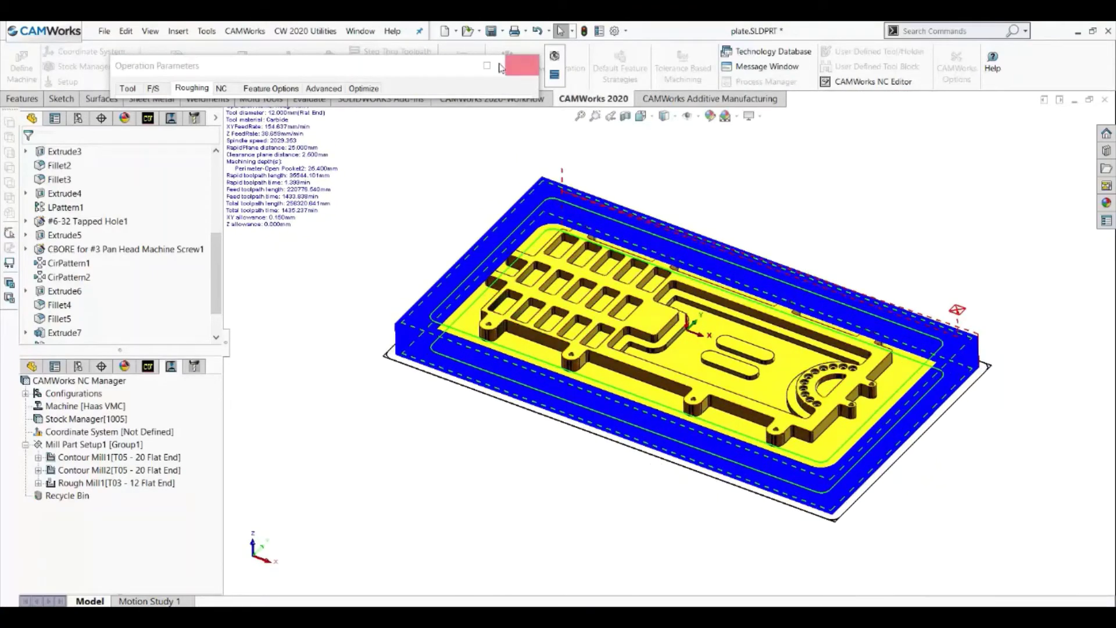
Set Rough Mill1's air segment offset to 15% of the tool diameter and preview the toolpath at the plate's corner.
click(266, 91)
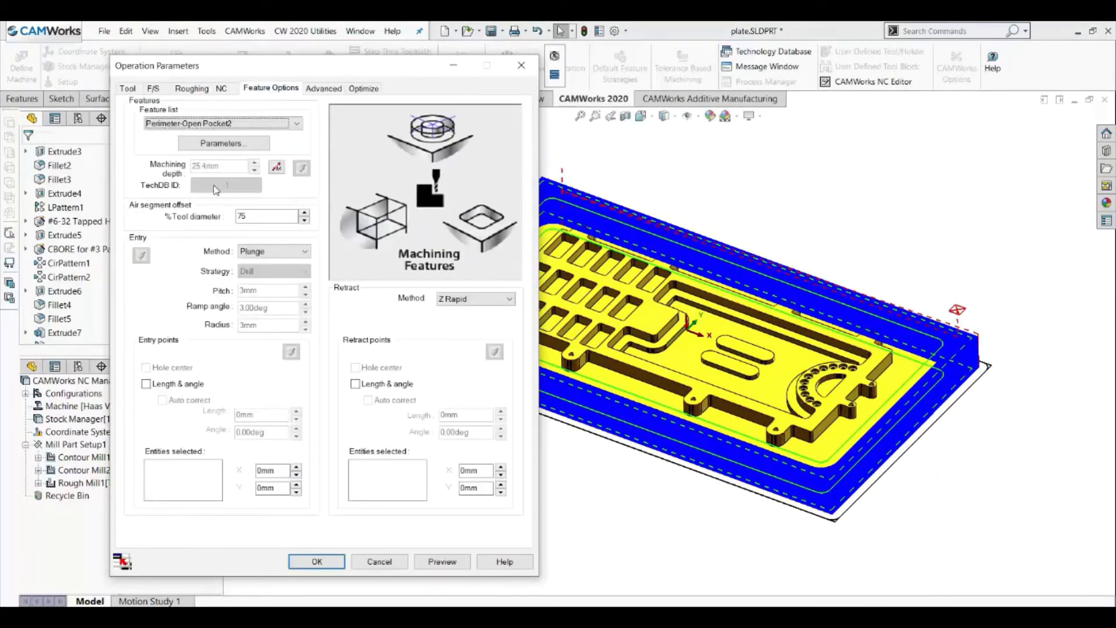
double_click(252, 221)
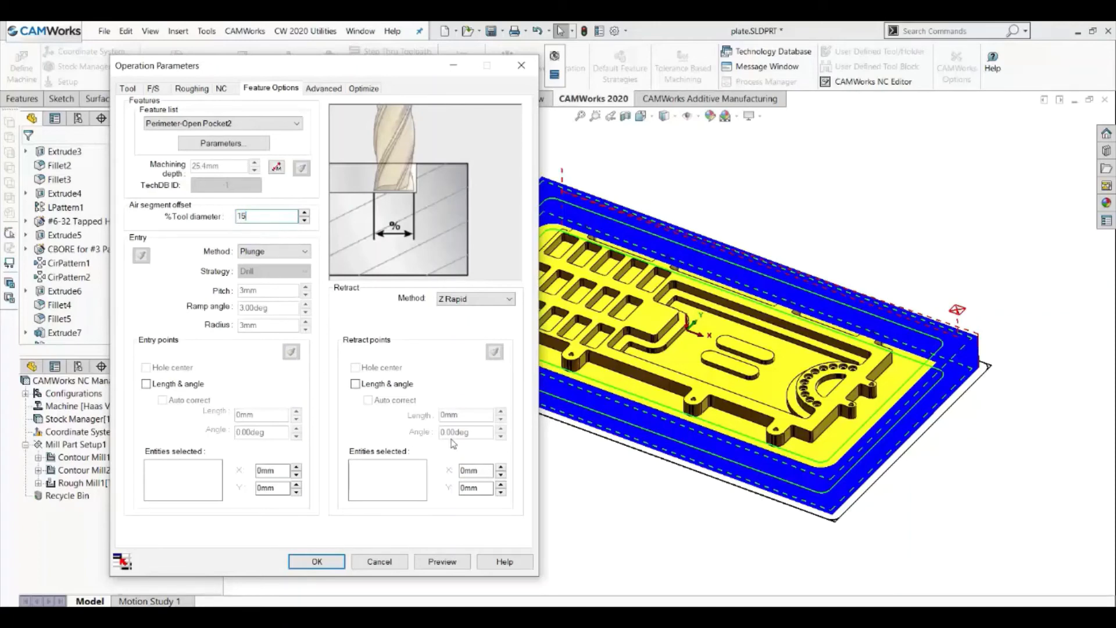
click(428, 564)
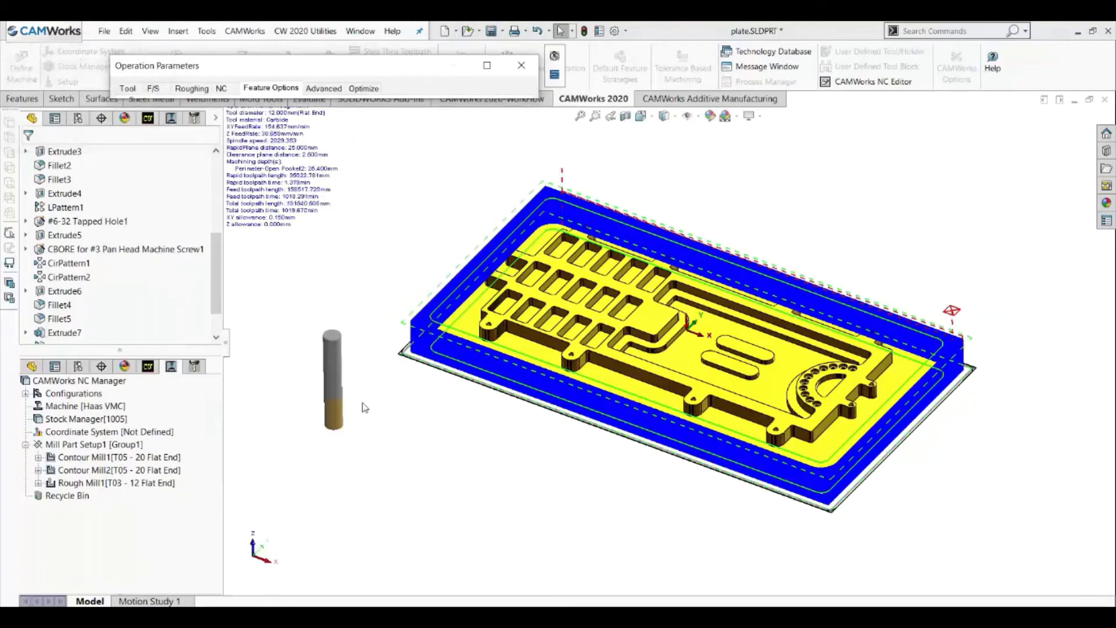
scroll(418, 325, down, 5)
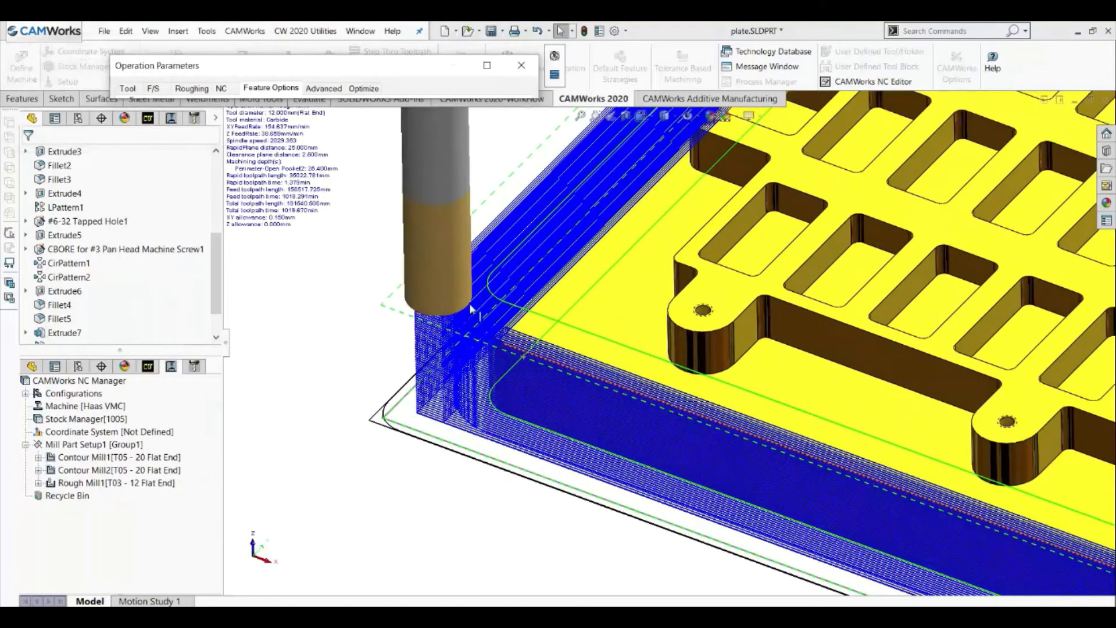
middle_drag(471, 308, 487, 381)
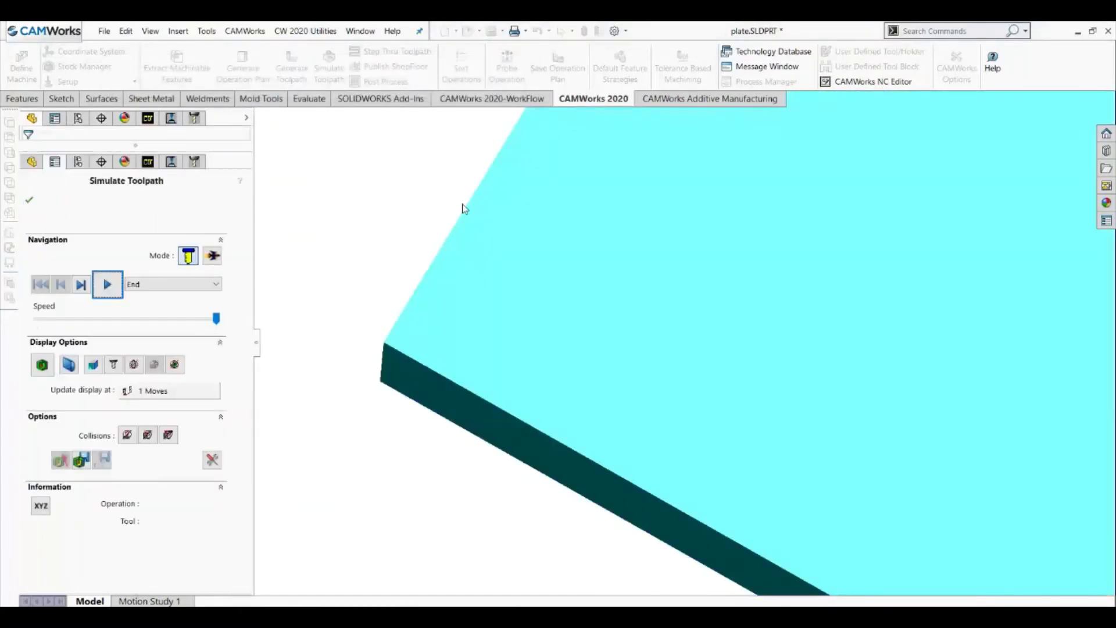
Simulate the Rough Mill1 toolpath to the end, examine the stock around the plate's corners, and close the simulation.
click(108, 284)
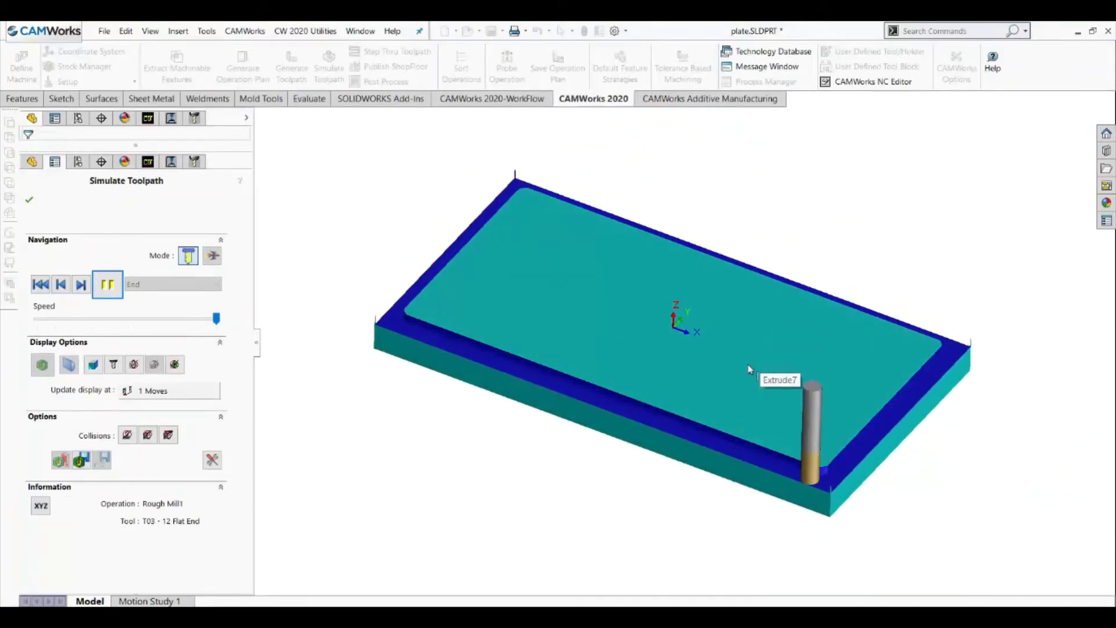
scroll(846, 500, down, 3)
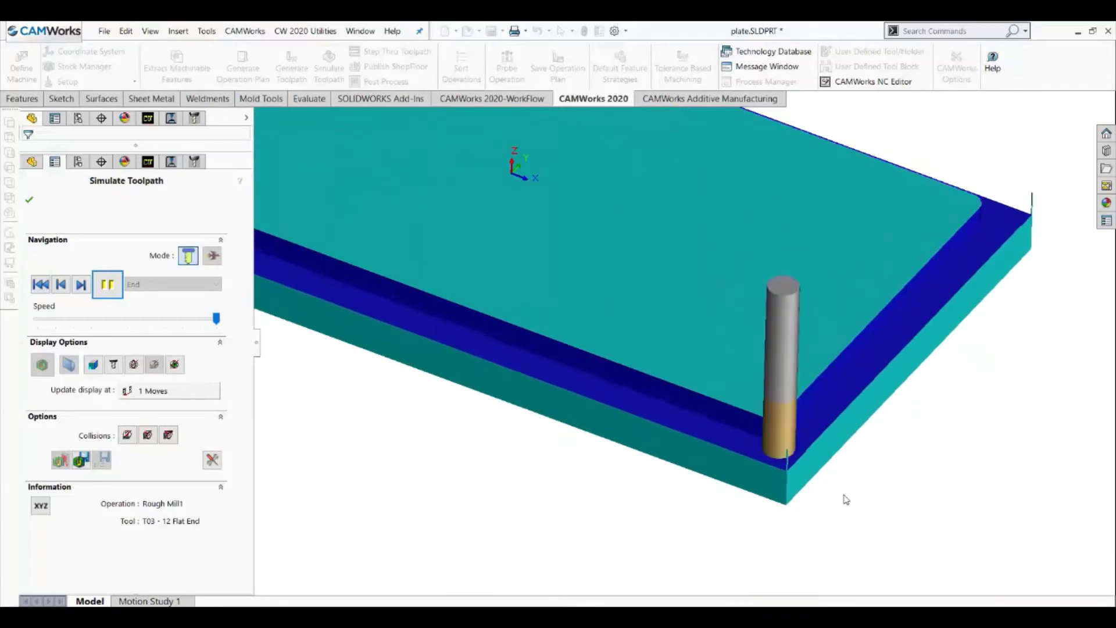
scroll(813, 489, up, 3)
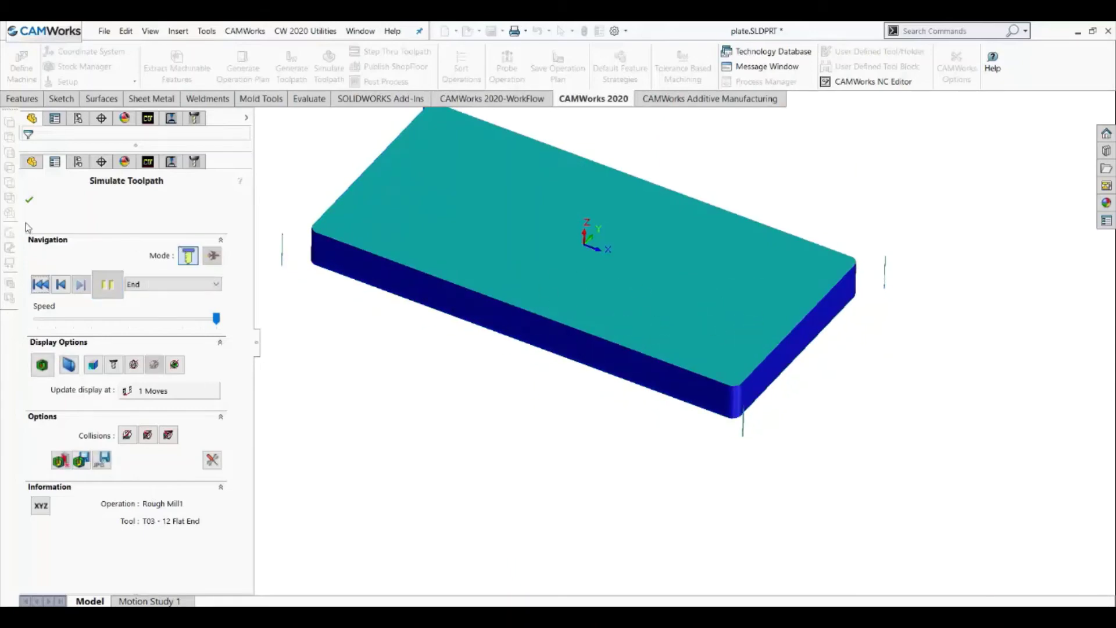
scroll(349, 275, down, 6)
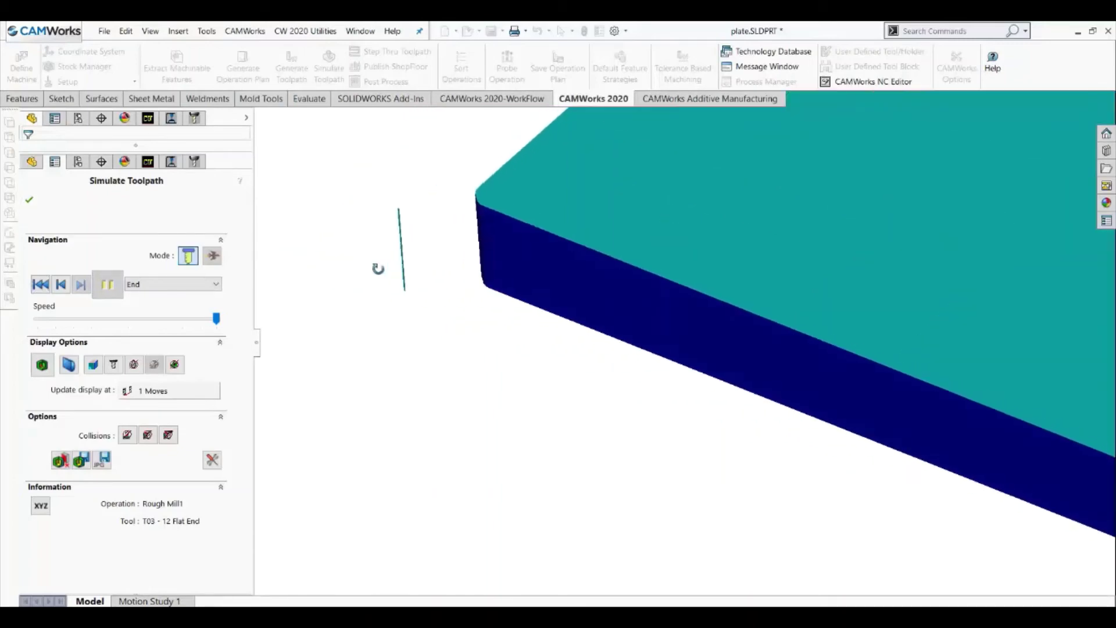
scroll(538, 272, up, 3)
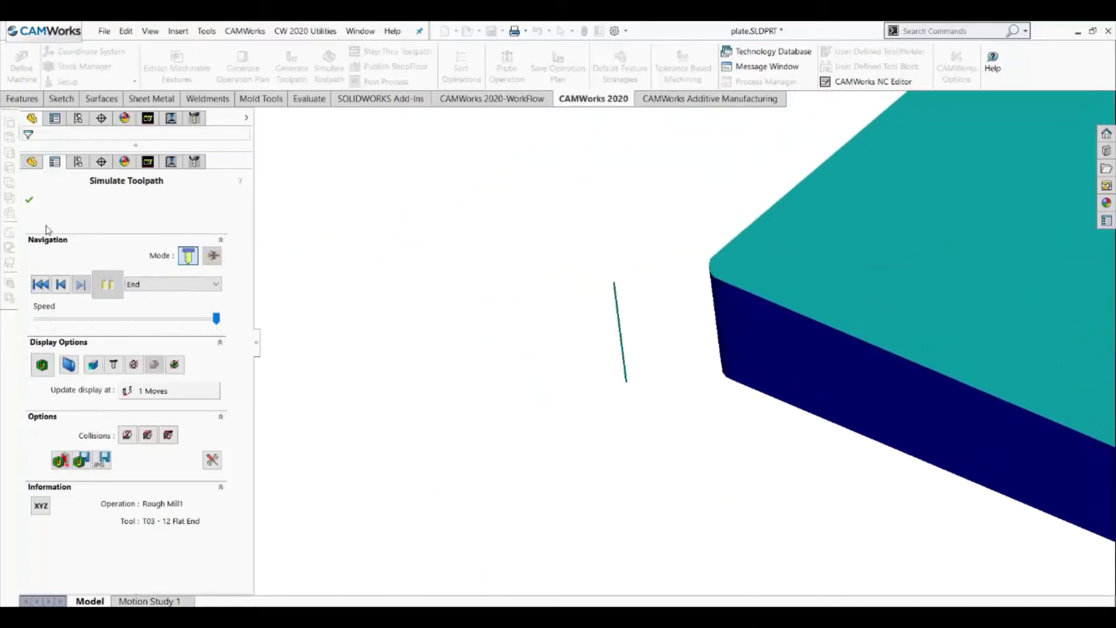
click(29, 199)
Set Rough Mill1's air segment offset to 25% of the tool diameter and preview the toolpath.
double_click(81, 483)
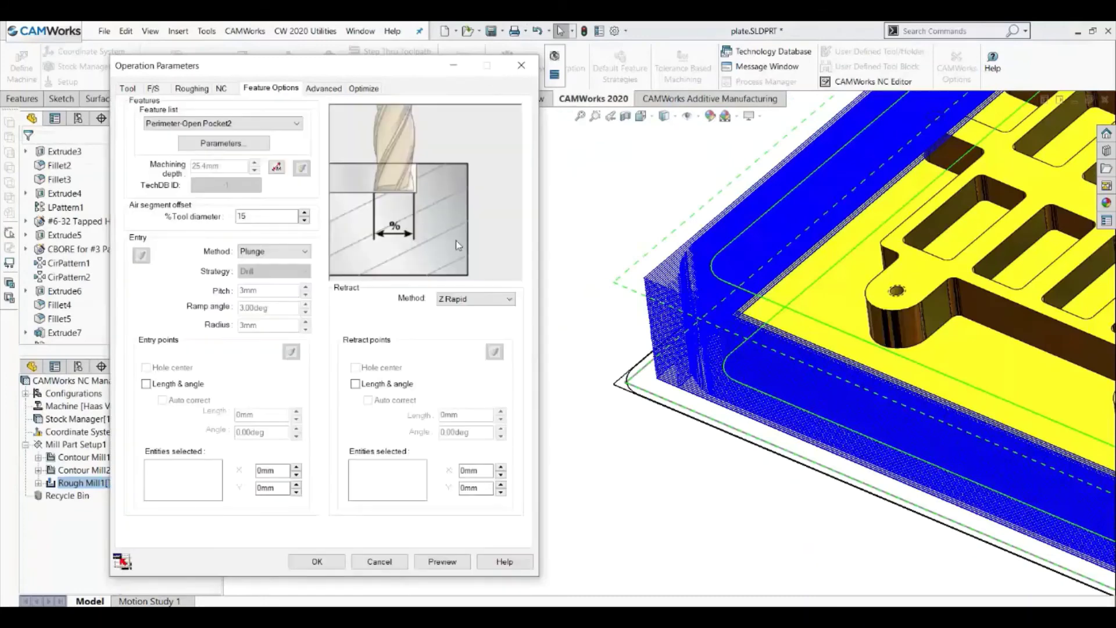
double_click(258, 218)
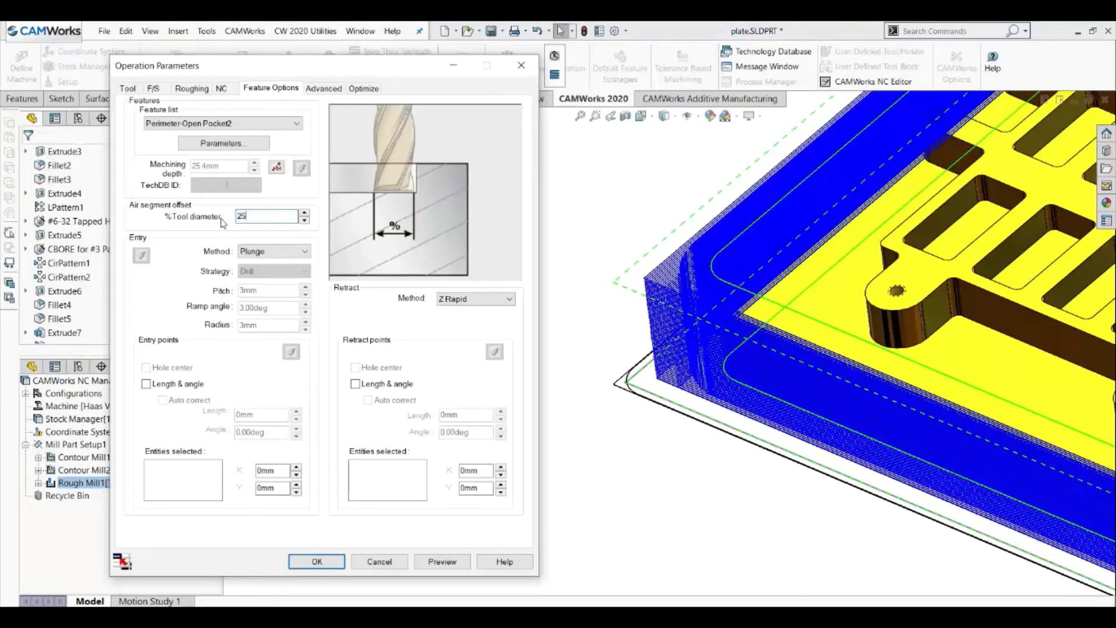
click(457, 555)
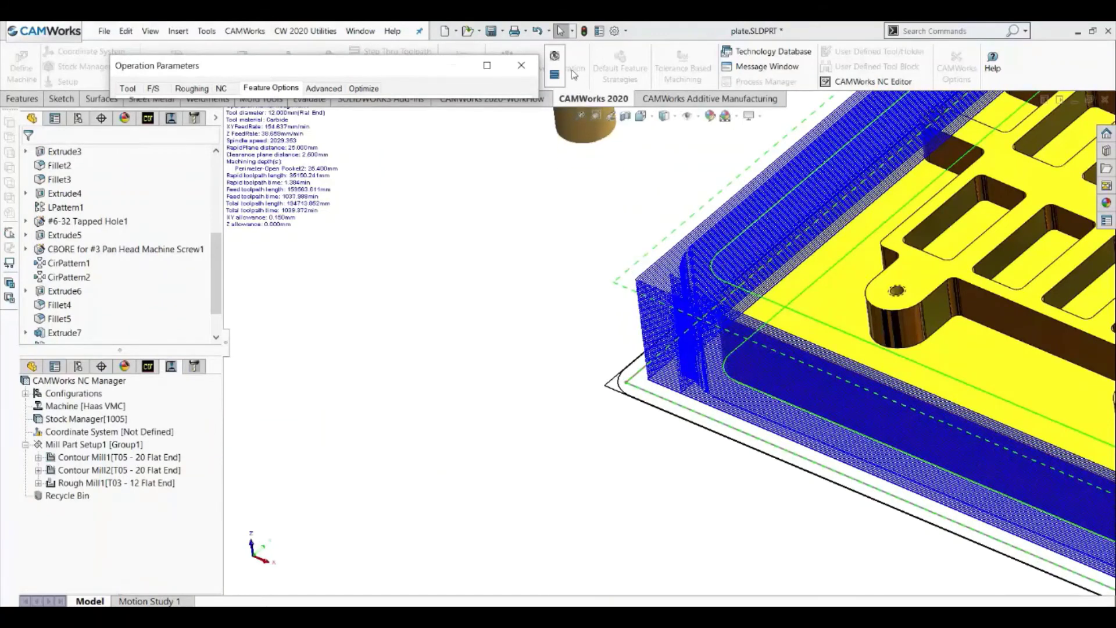
Simulate Rough Mill1 with the 25% air segment offset and check the plate's corners for leftover stock.
click(554, 56)
click(107, 284)
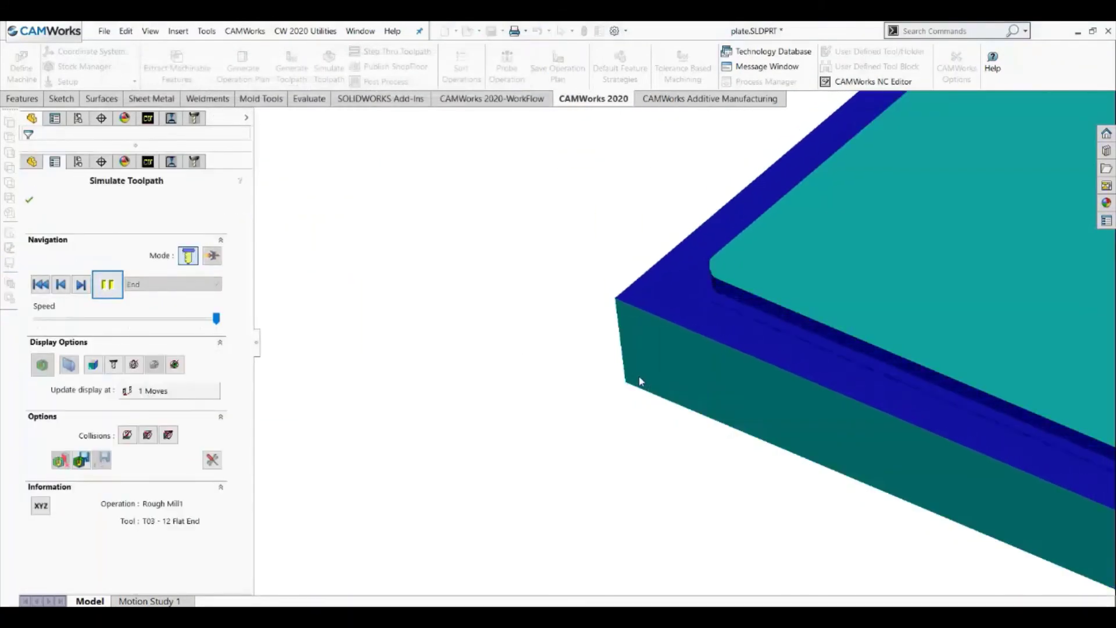
middle_drag(879, 353, 748, 422)
scroll(839, 411, up, 5)
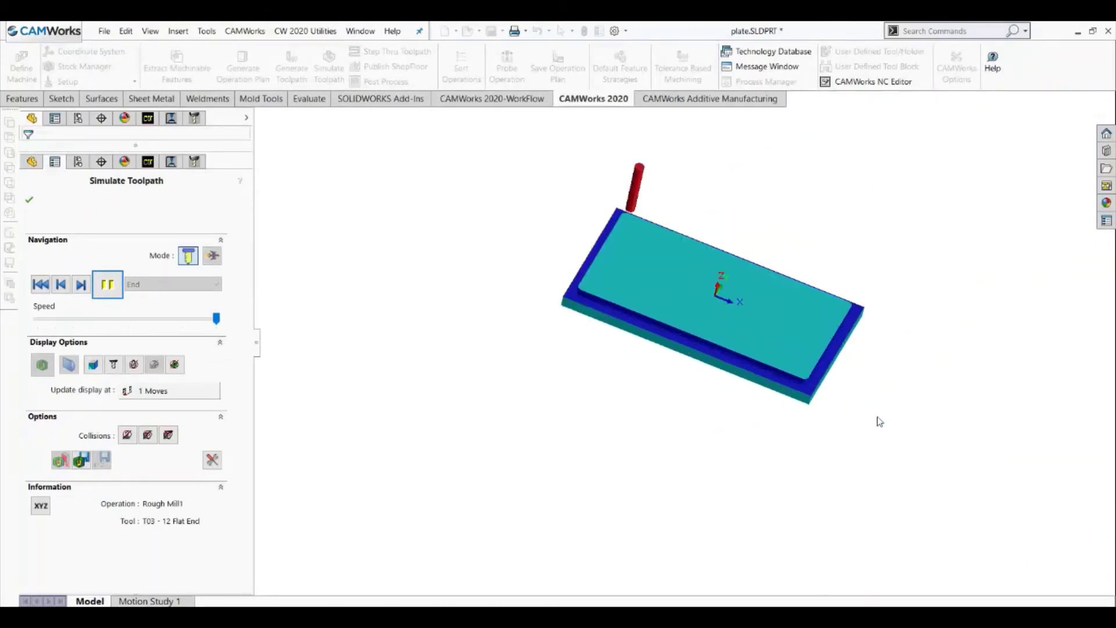
scroll(675, 398, down, 6)
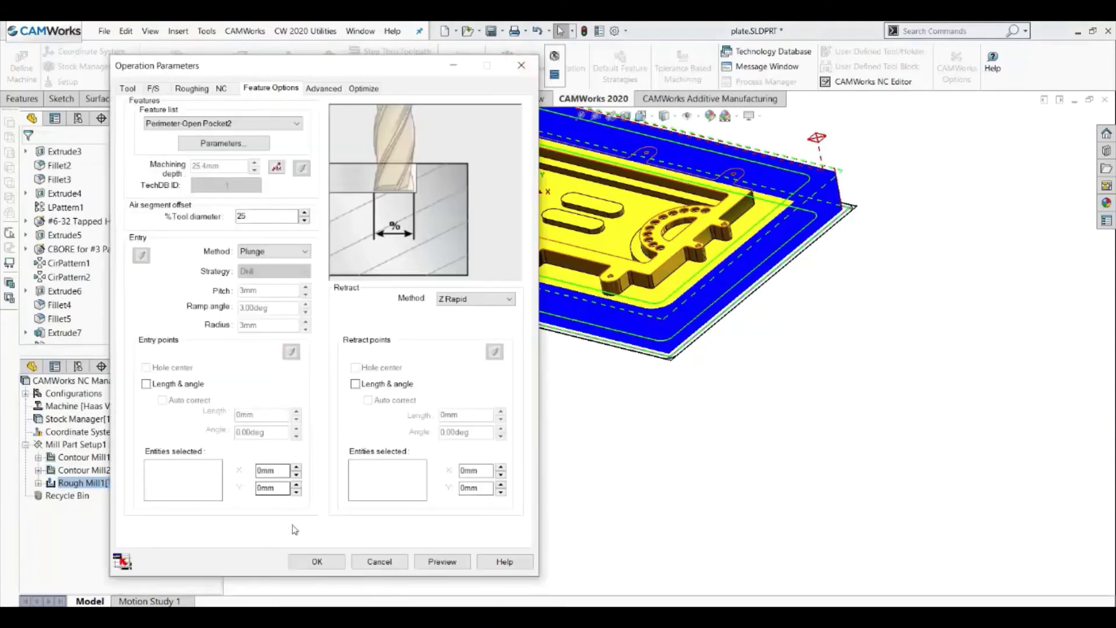
Accept the Rough Mill1 operation parameters and inspect the toolpath around the whole plate.
click(310, 563)
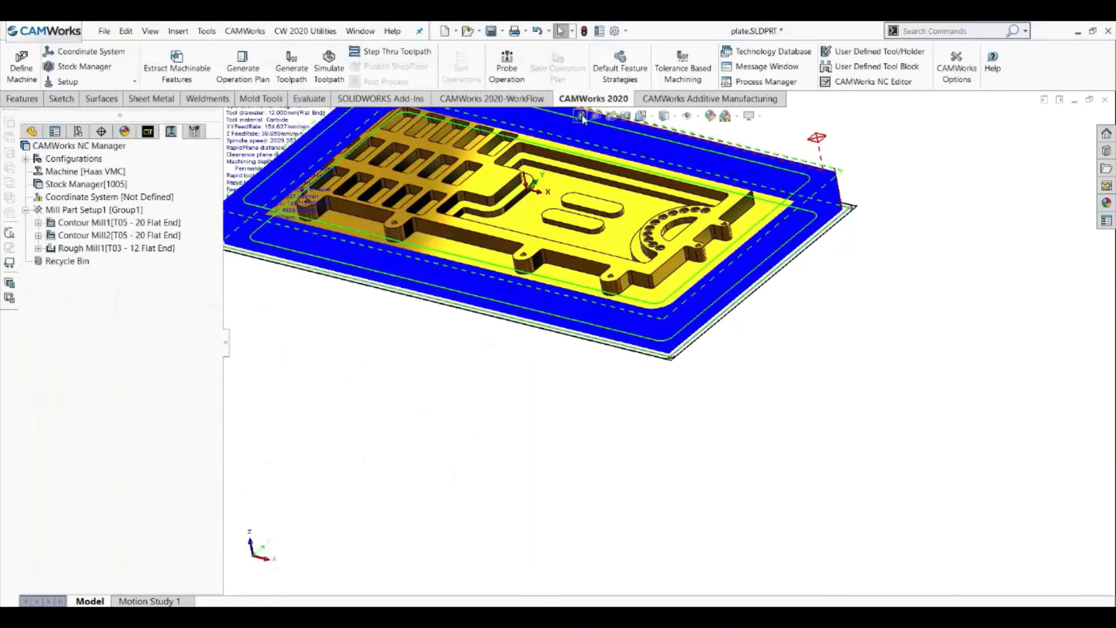
mouse_move(666, 309)
middle_down()
mouse_move(641, 340)
mouse_move(659, 353)
mouse_move(662, 323)
middle_up()
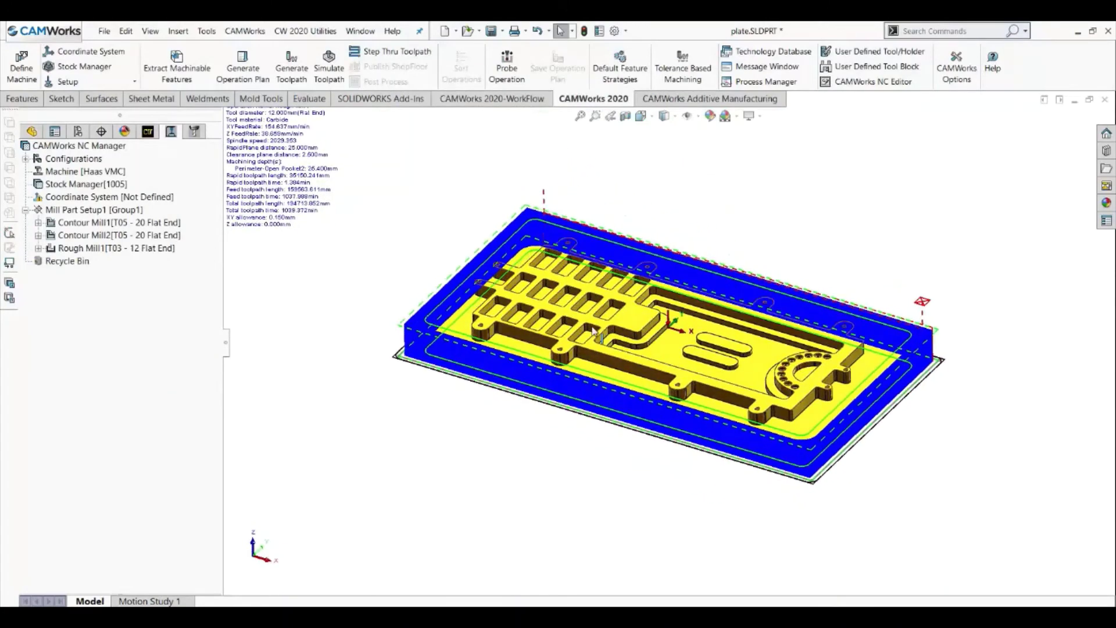
scroll(593, 330, down, 1)
scroll(350, 331, down, 1)
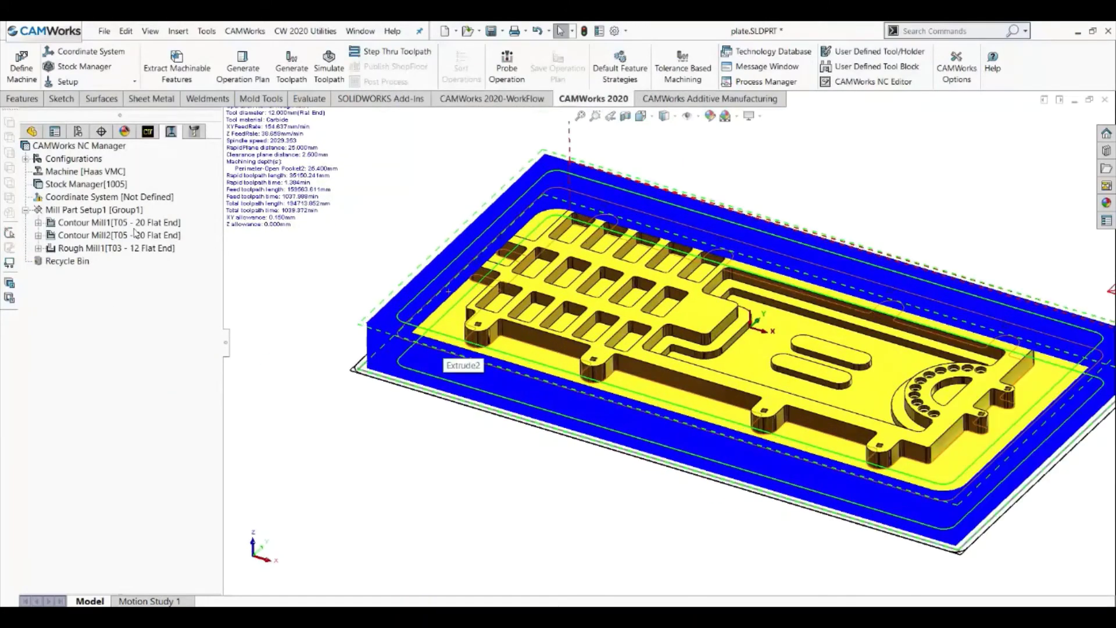
Start a new Contour Mill operation on the Perimeter-Open Pocket2 feature using tool T03 - 12 Flat End.
click(149, 132)
right_click(152, 236)
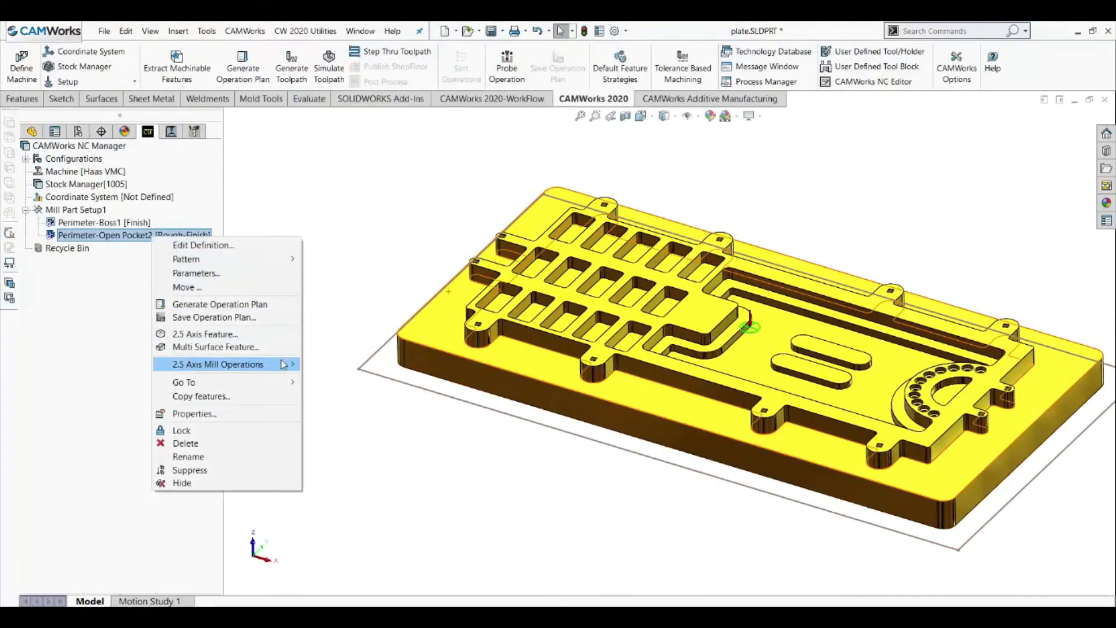
mouse_move(278, 364)
click(342, 377)
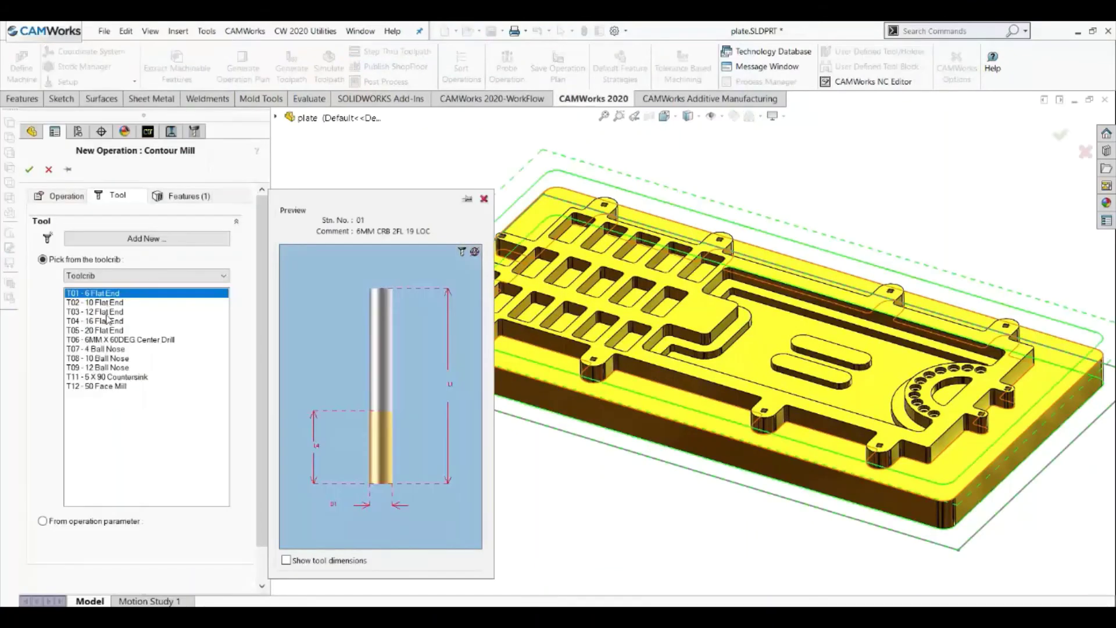
click(106, 313)
Copy the operation parameters from Contour Mill2 and create the new contour mill operation.
click(62, 196)
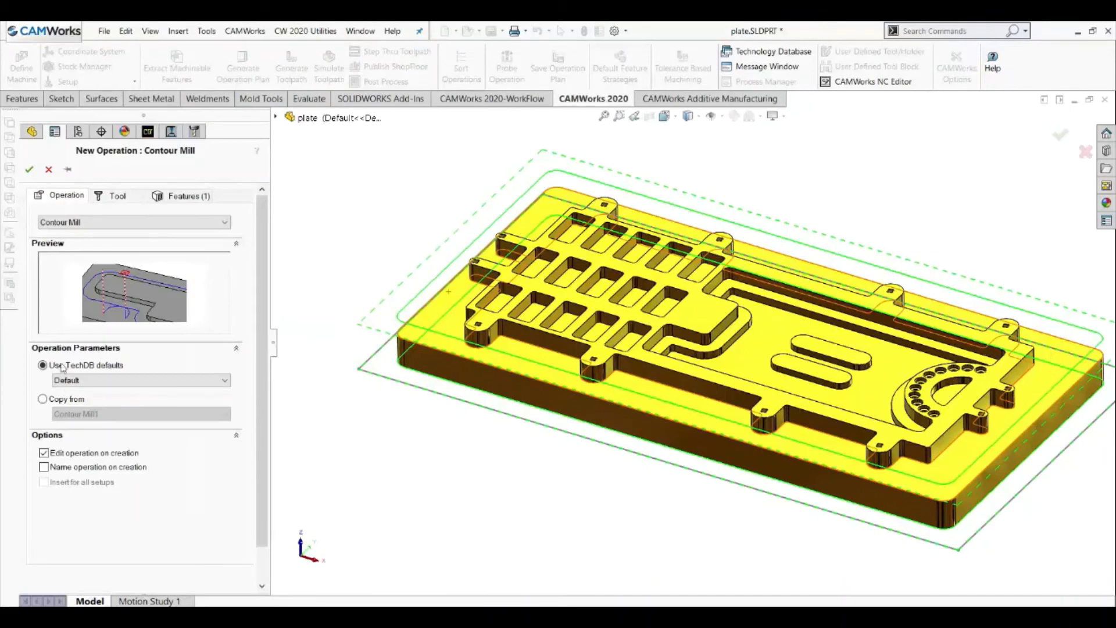
click(60, 401)
click(93, 414)
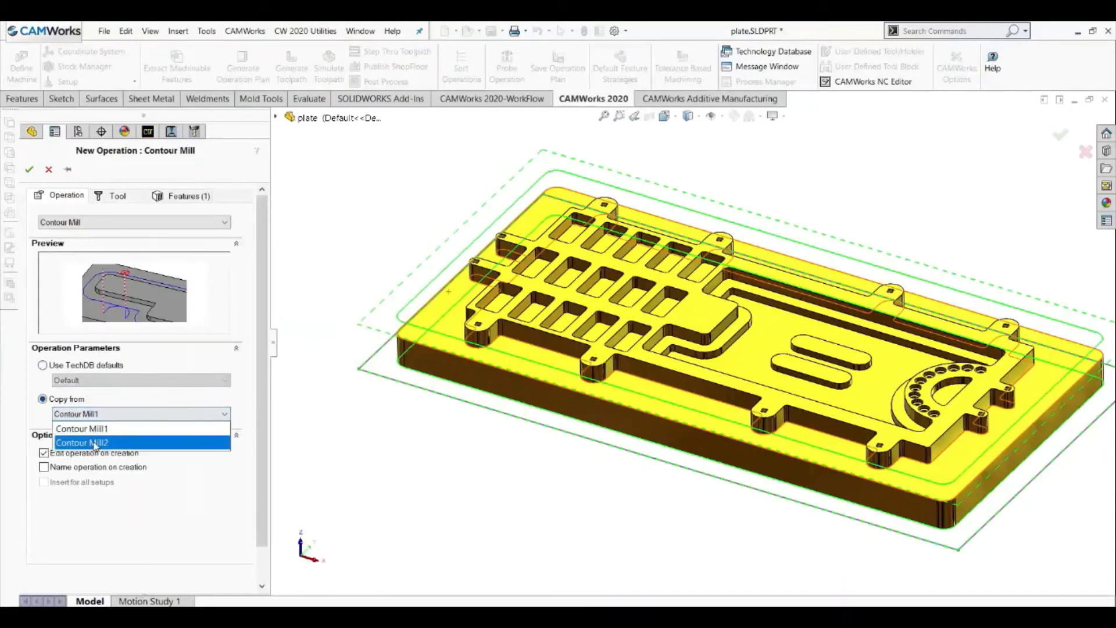
click(94, 443)
click(30, 169)
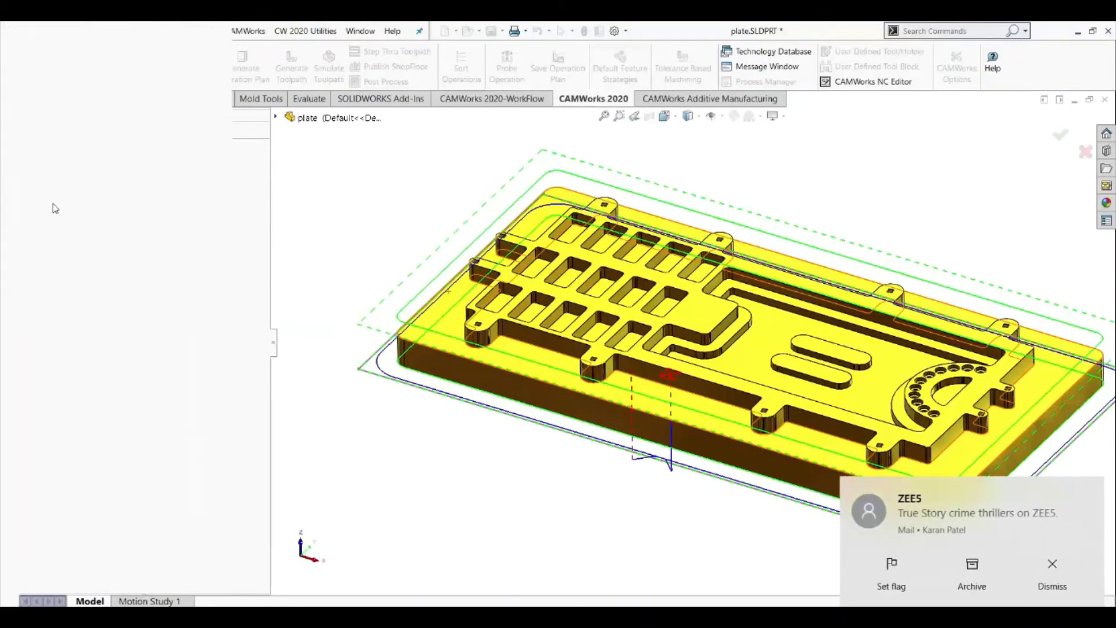
click(1035, 568)
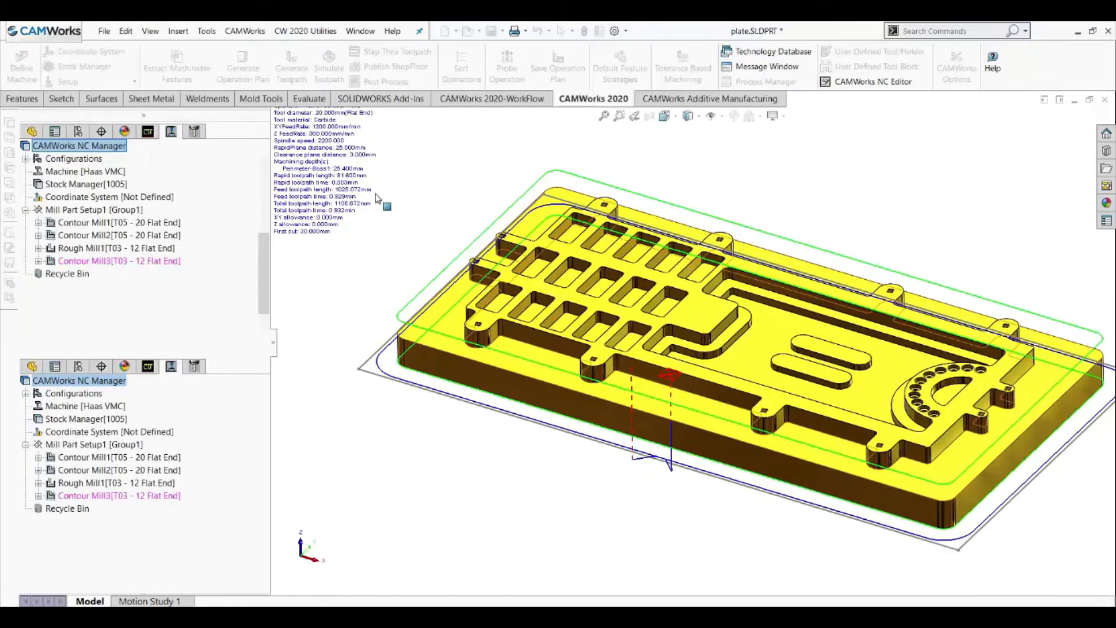
Preview the new contour mill toolpath, close its operation parameters and inspect the pass around the plate.
double_click(379, 323)
click(443, 585)
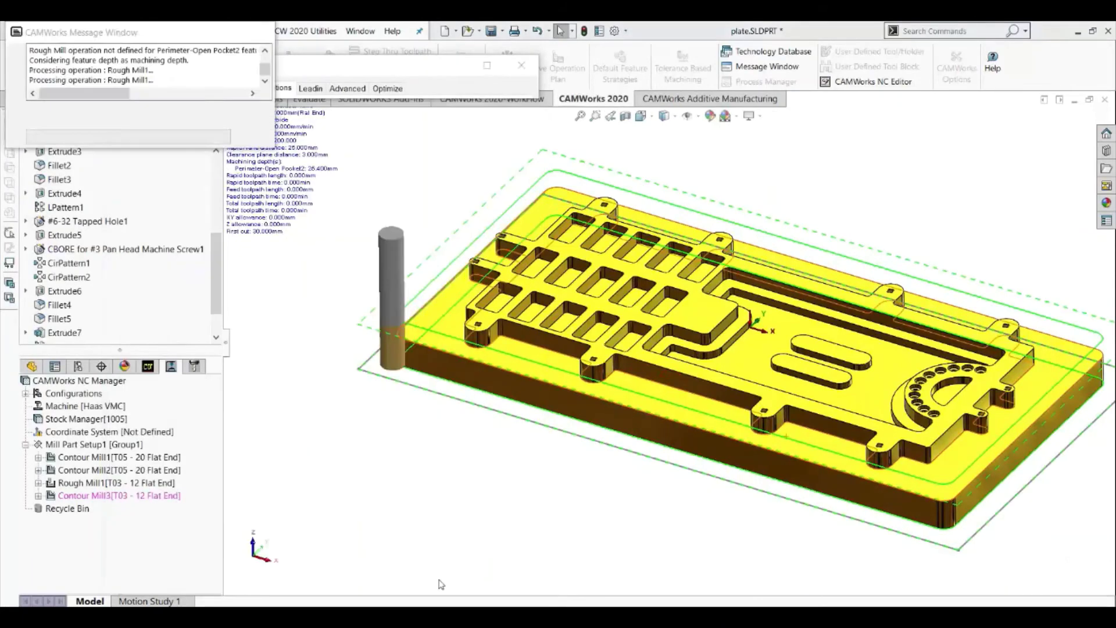
middle_drag(529, 463, 433, 452)
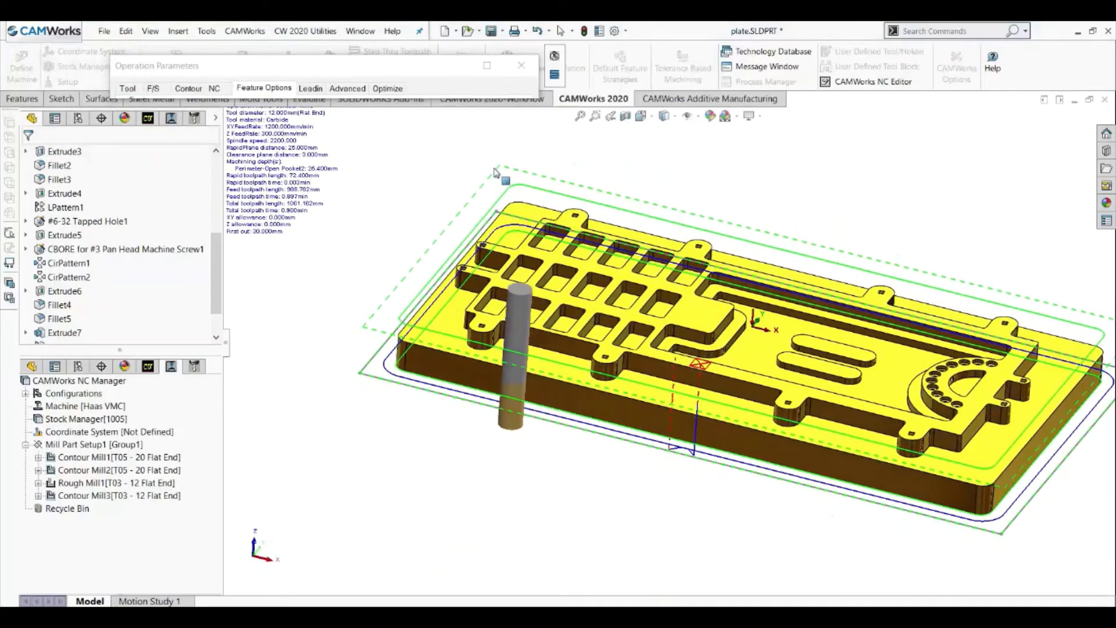
click(520, 67)
click(314, 585)
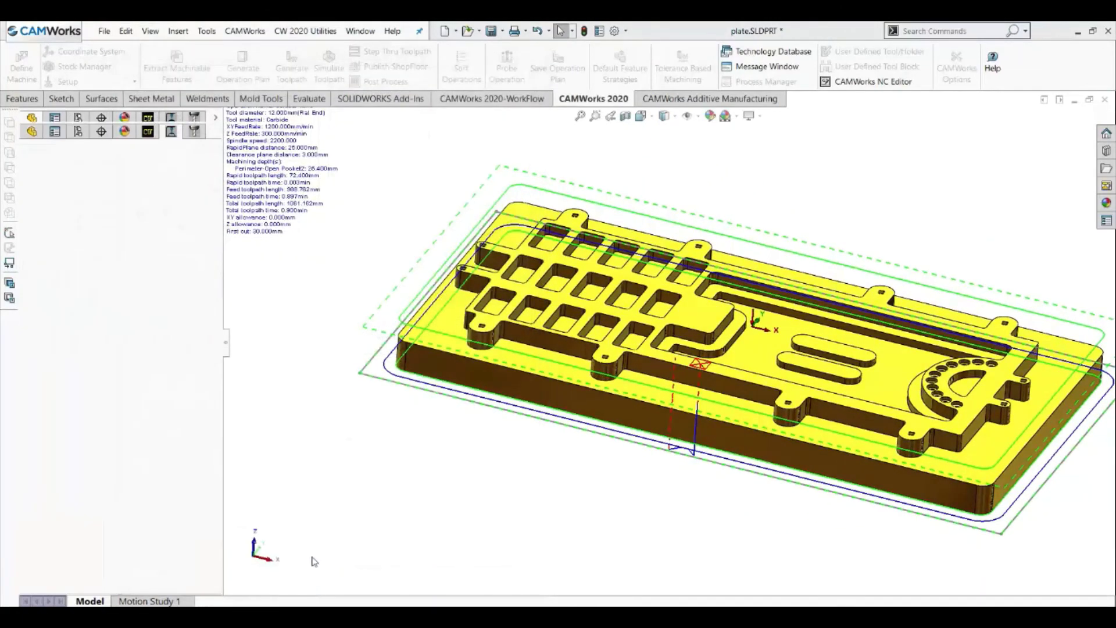
middle_drag(476, 398, 674, 476)
scroll(543, 377, up, 2)
scroll(597, 258, down, 2)
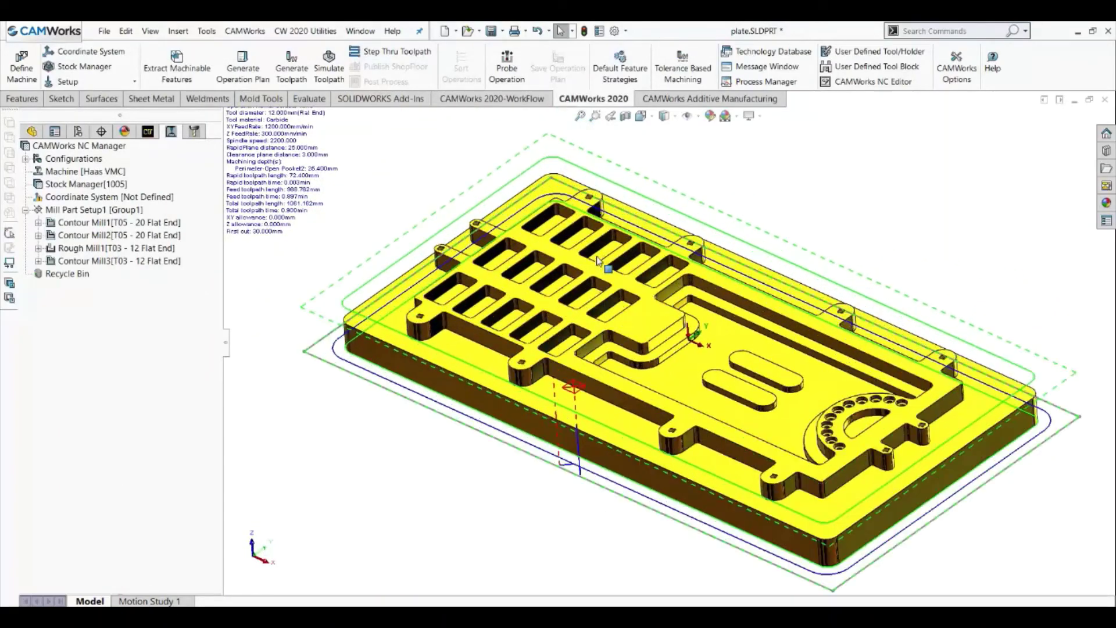
Review the Perimeter-Boss1 feature and the Contour Mill1 toolpath around the plate.
click(148, 132)
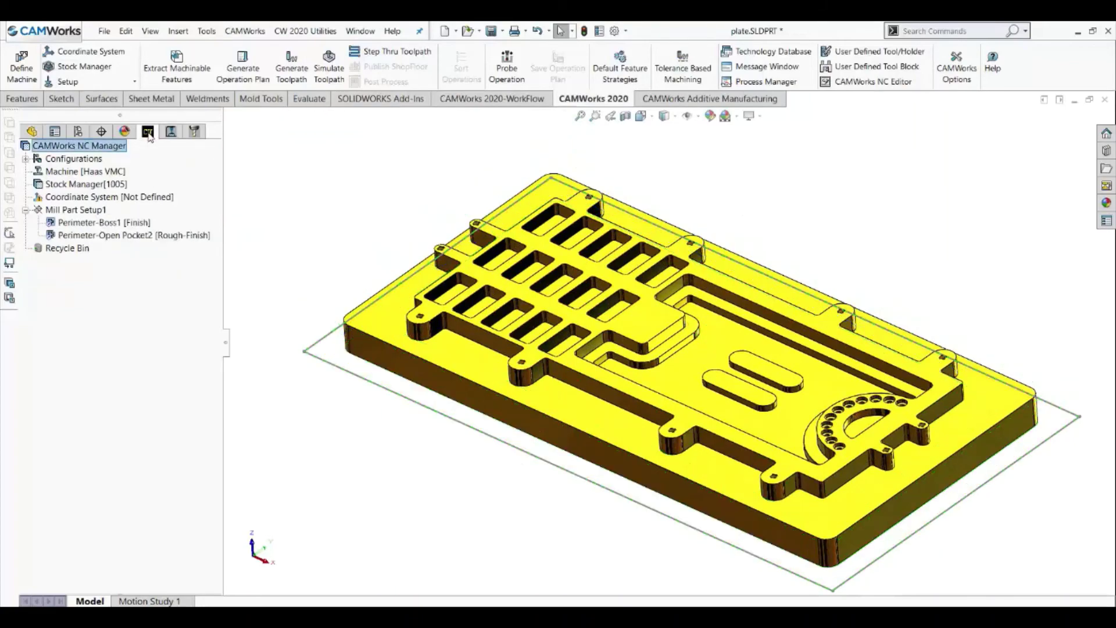
click(143, 224)
click(171, 131)
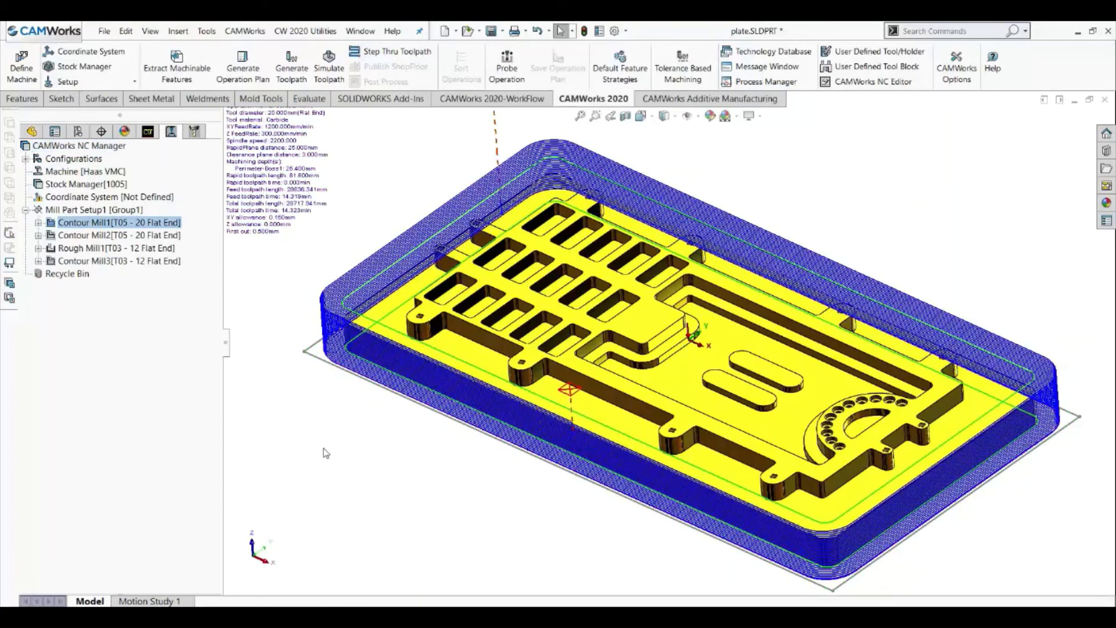
mouse_move(334, 448)
middle_down()
mouse_move(361, 464)
mouse_move(339, 447)
mouse_move(348, 453)
middle_up()
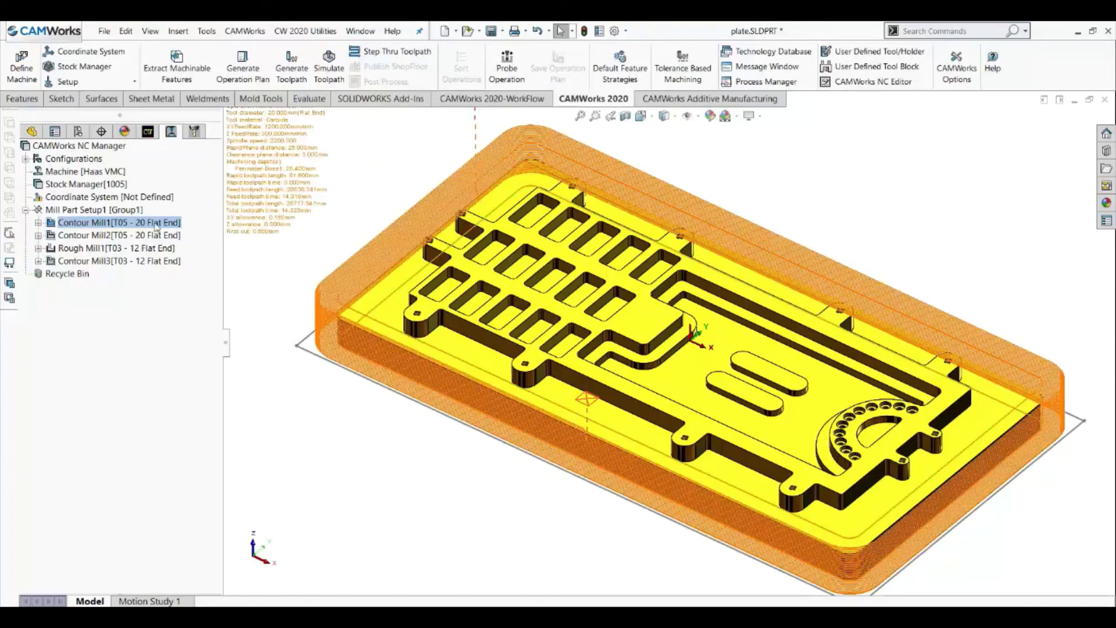
Review the Perimeter-Open Pocket2 feature and compare the Rough Mill1 and Contour Mill3 toolpaths around the plate.
click(148, 132)
click(159, 236)
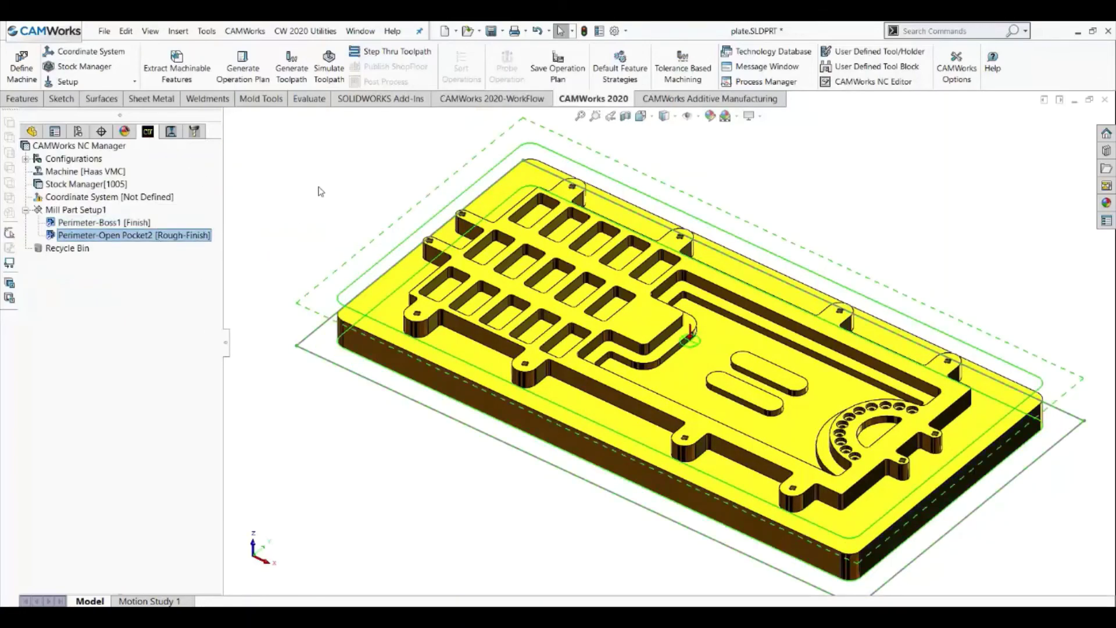
click(171, 132)
click(116, 247)
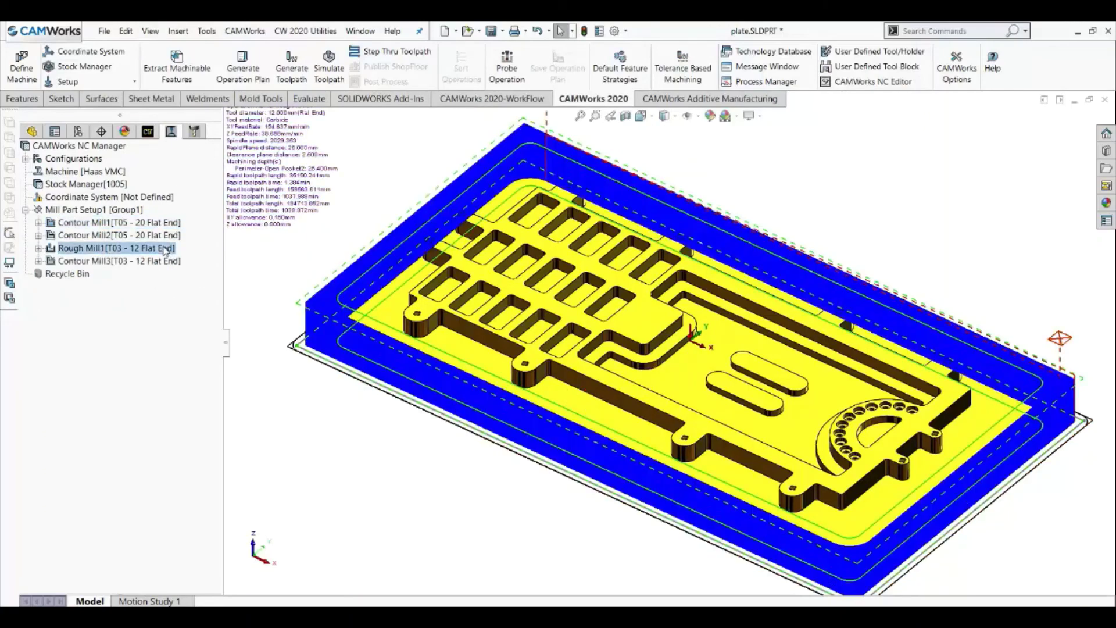
middle_drag(348, 415, 601, 439)
click(162, 265)
scroll(602, 439, down, 2)
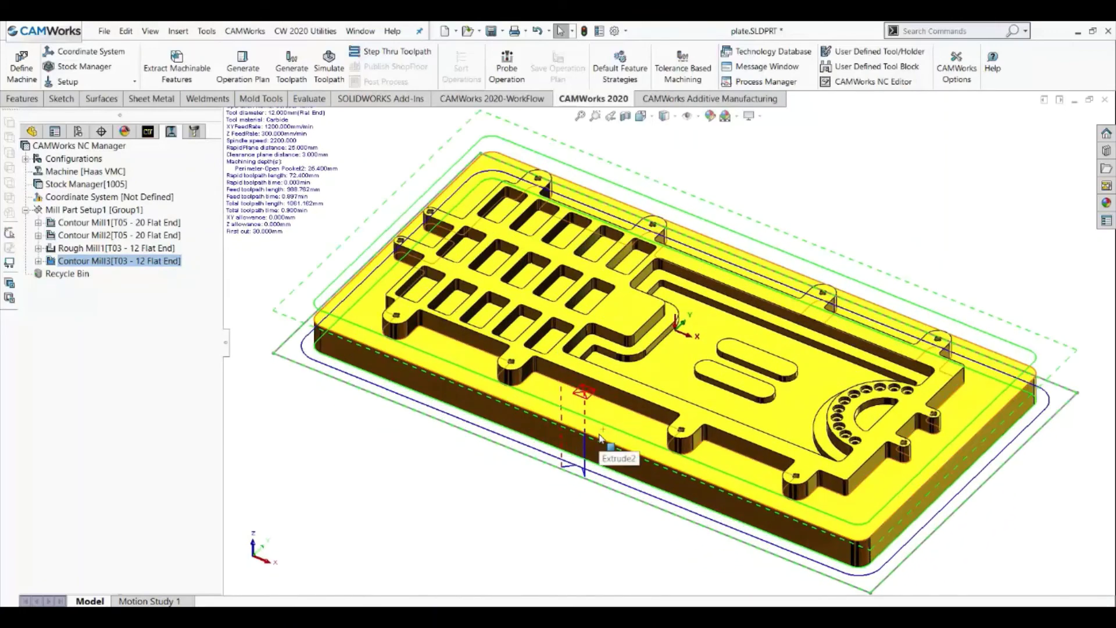